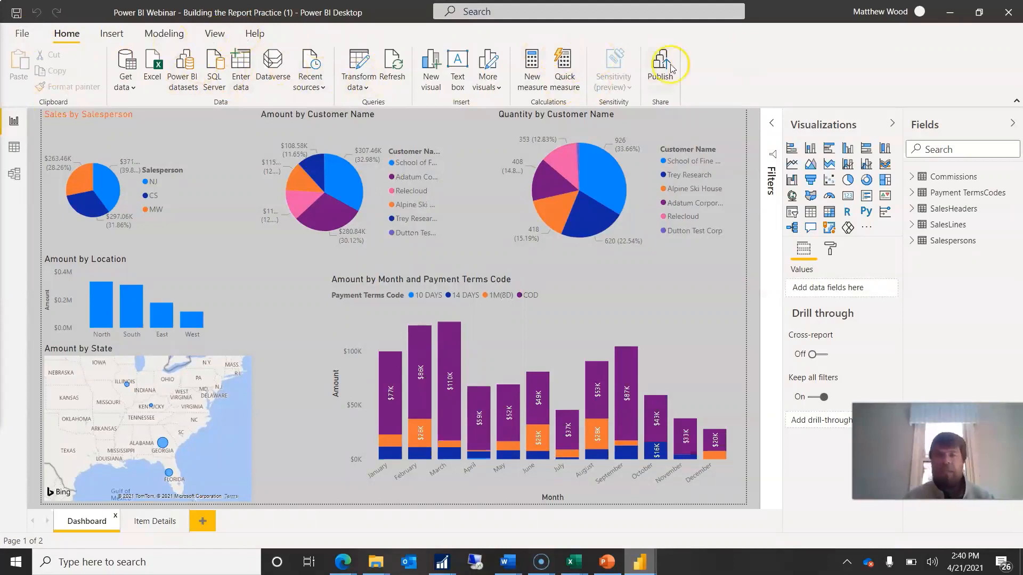
Look through the available insertion, modeling and view commands for the Dashboard report
click(122, 40)
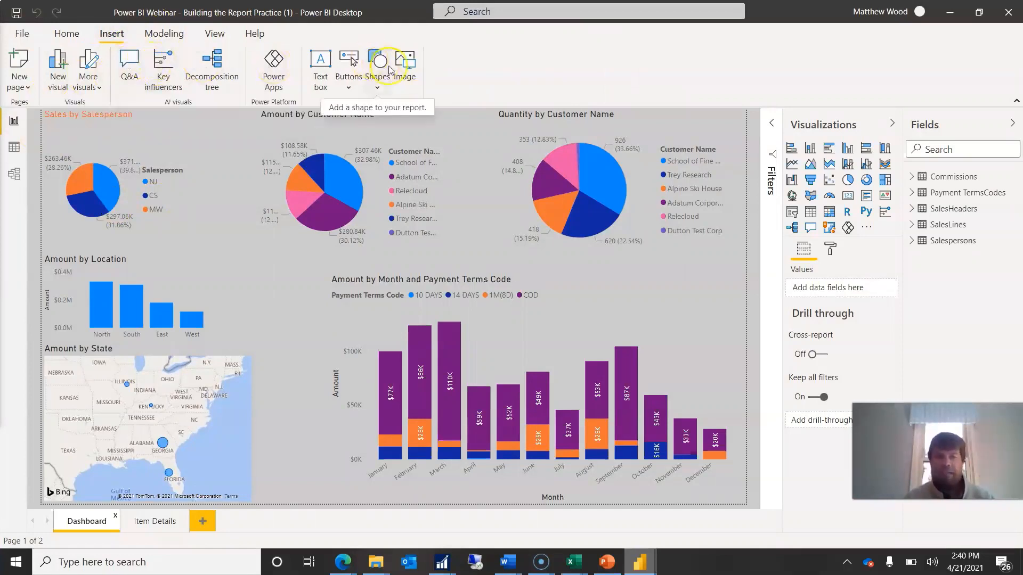
click(156, 35)
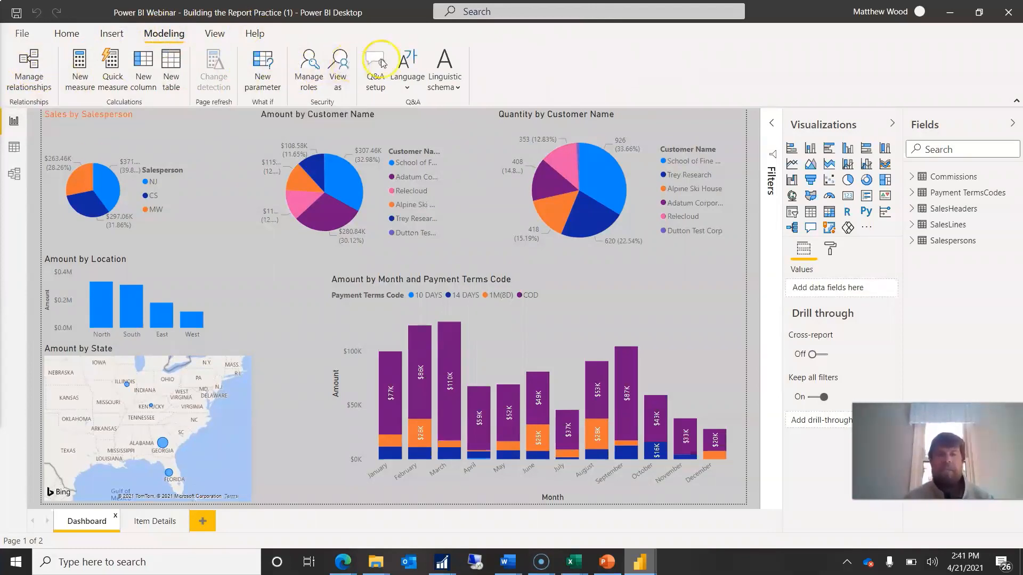
click(215, 37)
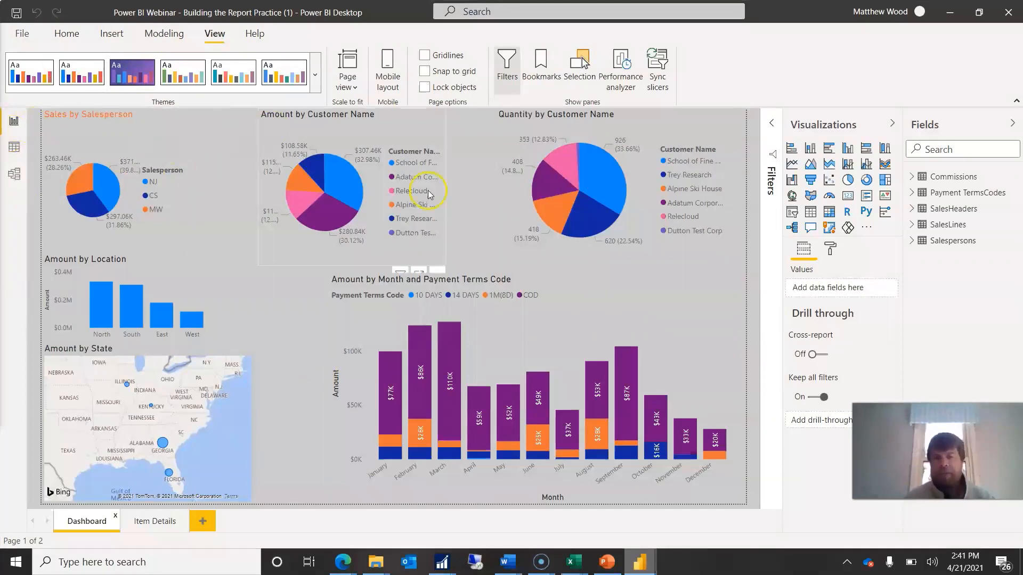
Examine the data rows of the Commissions, Payment TermsCodes and SalesHeaders tables
click(15, 149)
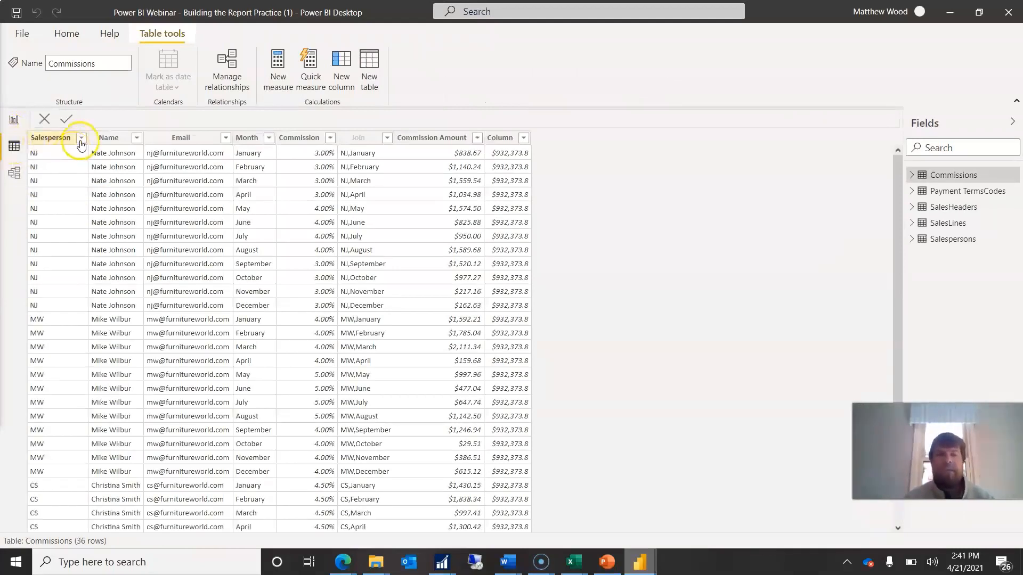
scroll(251, 235, down, 3)
scroll(250, 234, up, 3)
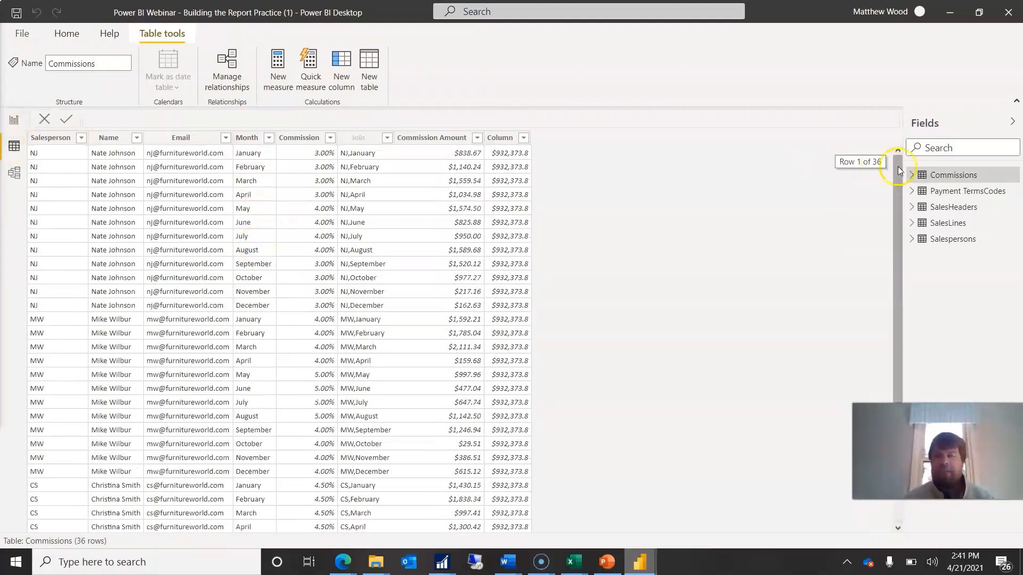
click(957, 191)
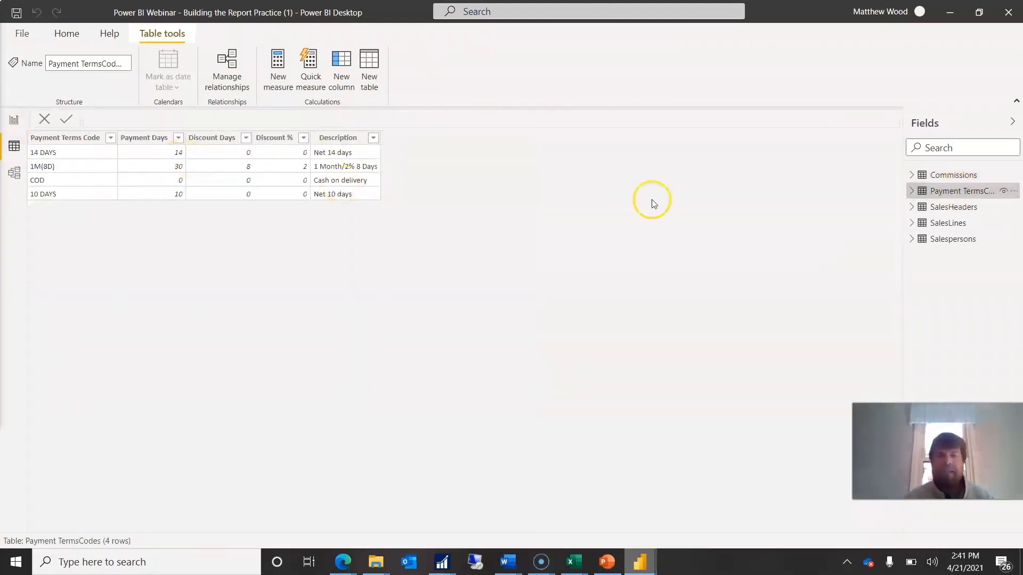
click(940, 206)
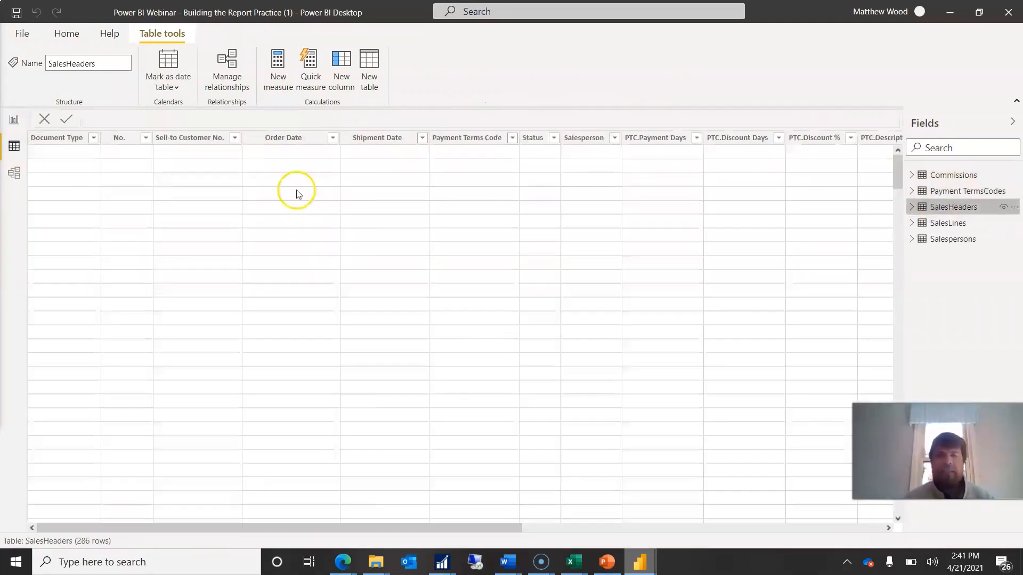
Display the data model, dismiss the upgrade notice and examine the table relationships across to SalesLines
click(16, 176)
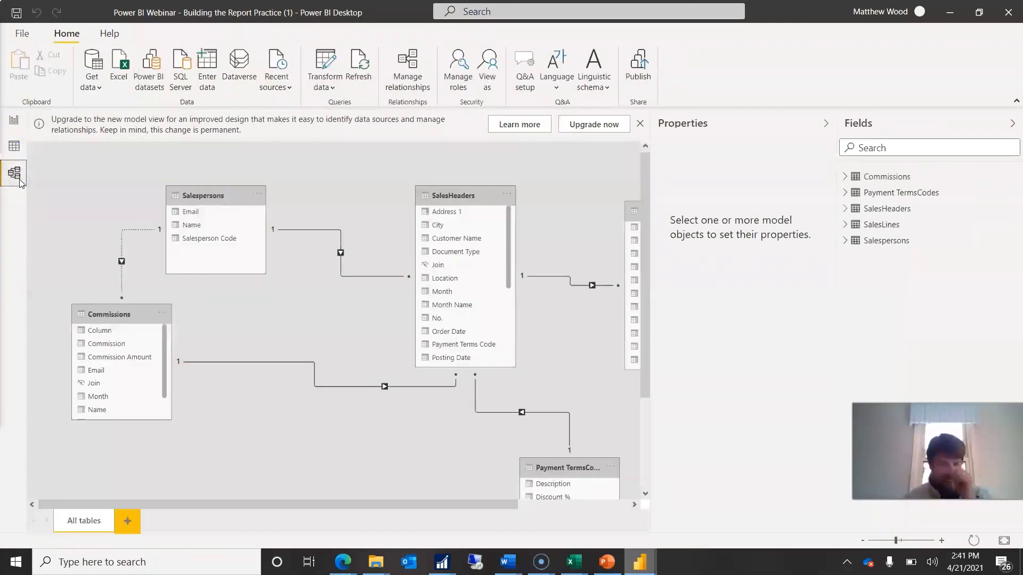
click(640, 124)
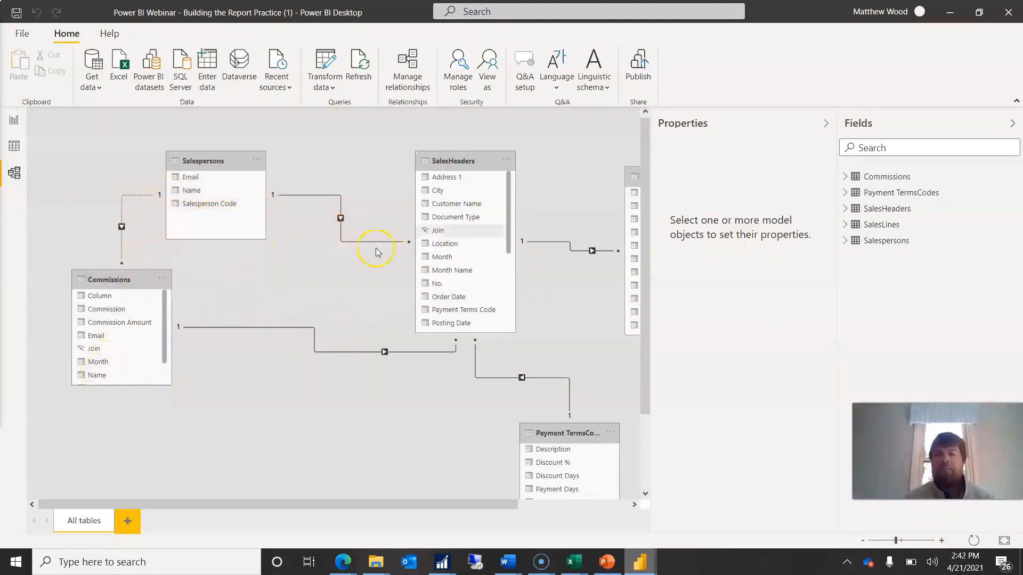
drag(493, 508, 586, 509)
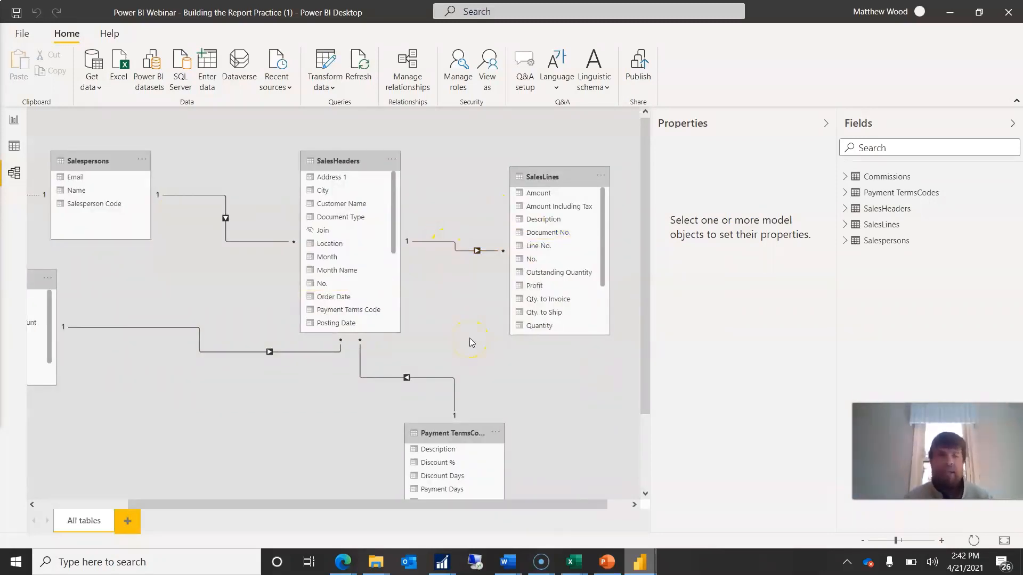
Return to the report, view the Item Details page and go back to the Dashboard page
click(16, 123)
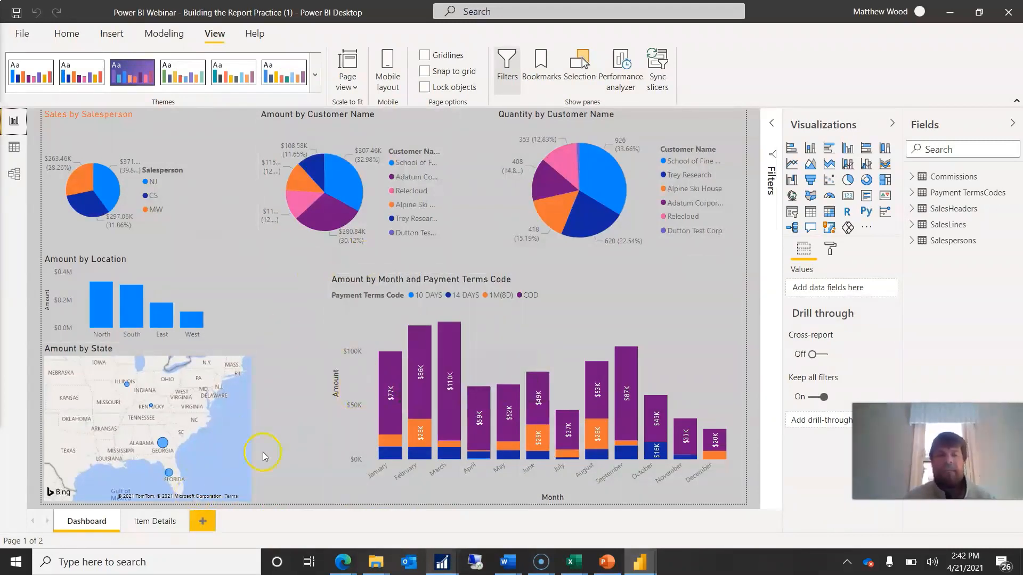
click(159, 522)
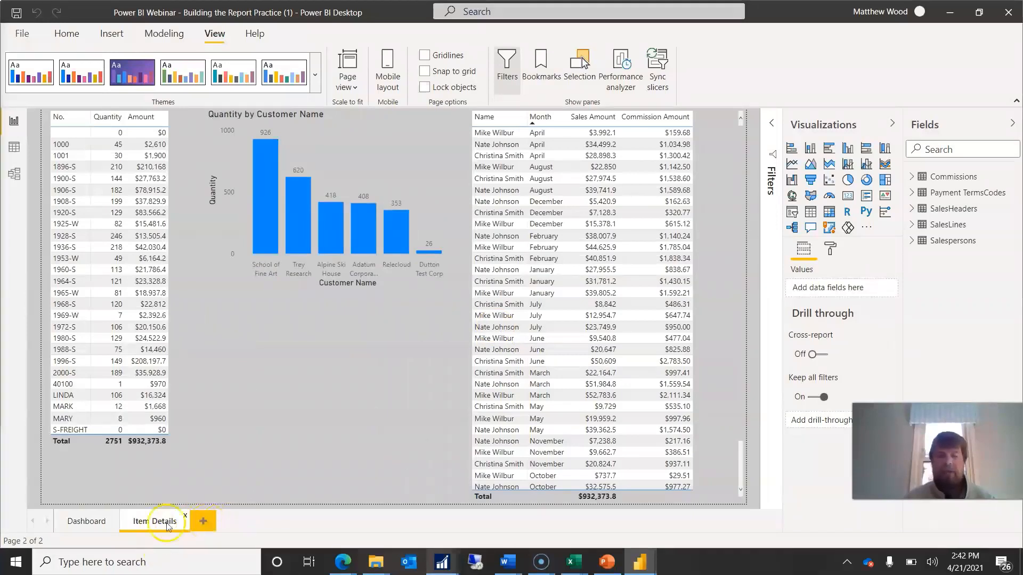
click(101, 528)
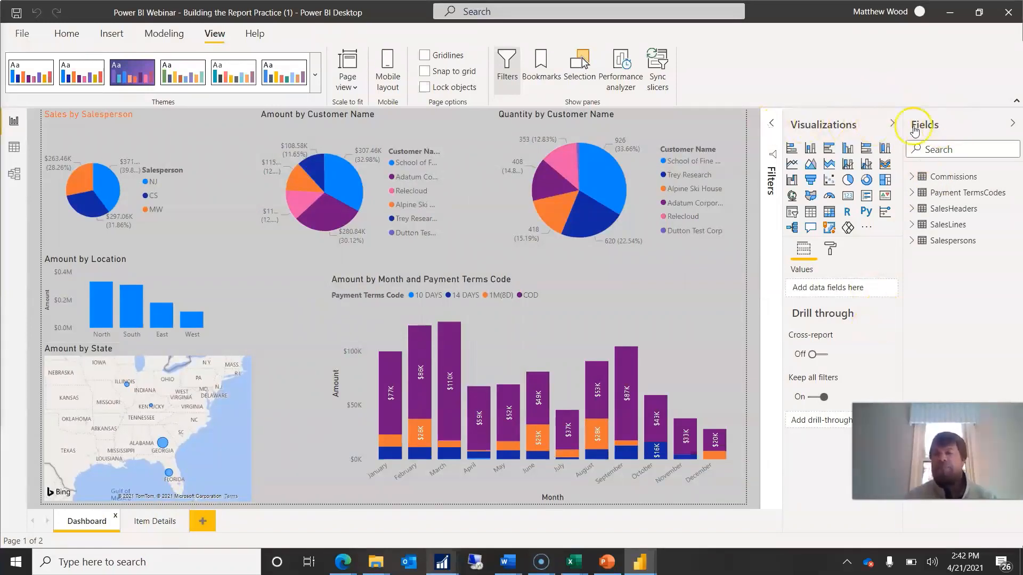
Expand the fields of Commissions and Payment TermsCodes, and inspect the options for getting or importing more visuals
click(912, 177)
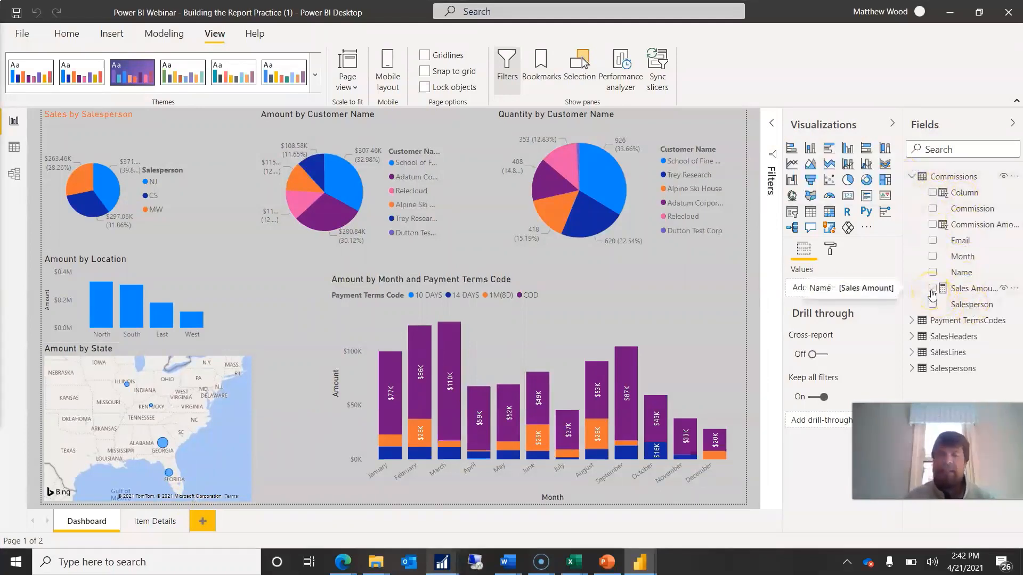
click(914, 323)
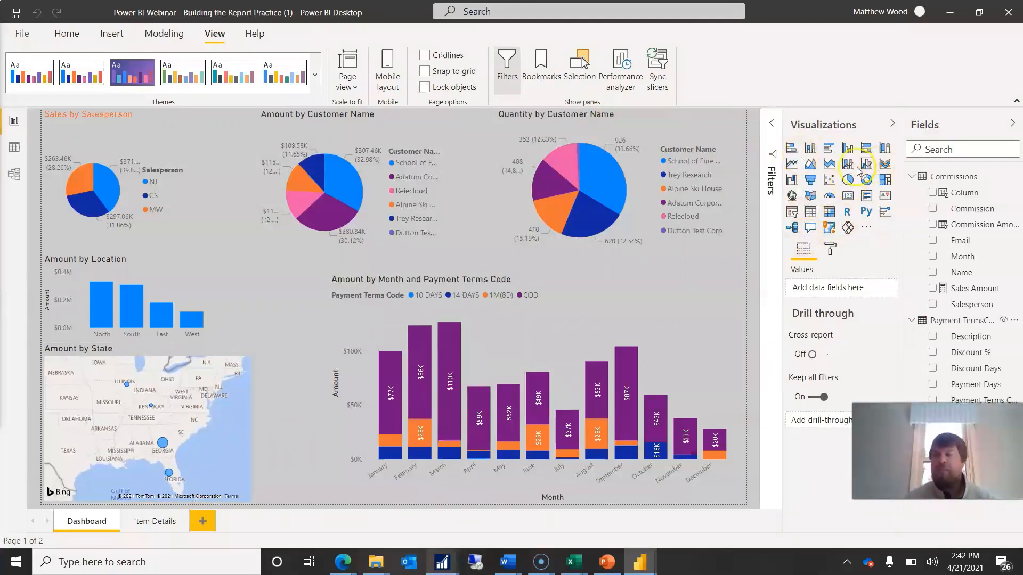
click(872, 227)
click(891, 238)
click(894, 260)
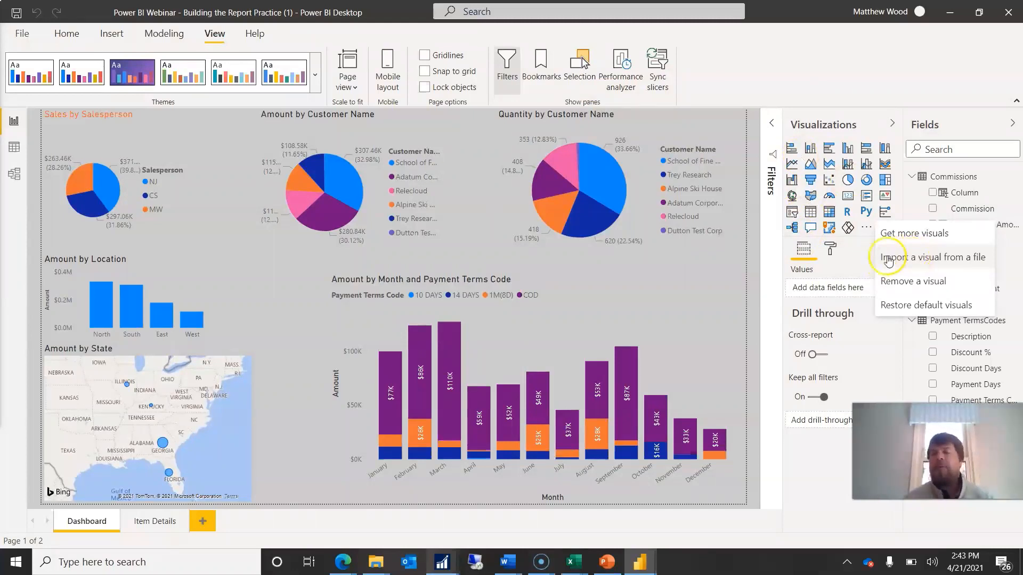
click(835, 73)
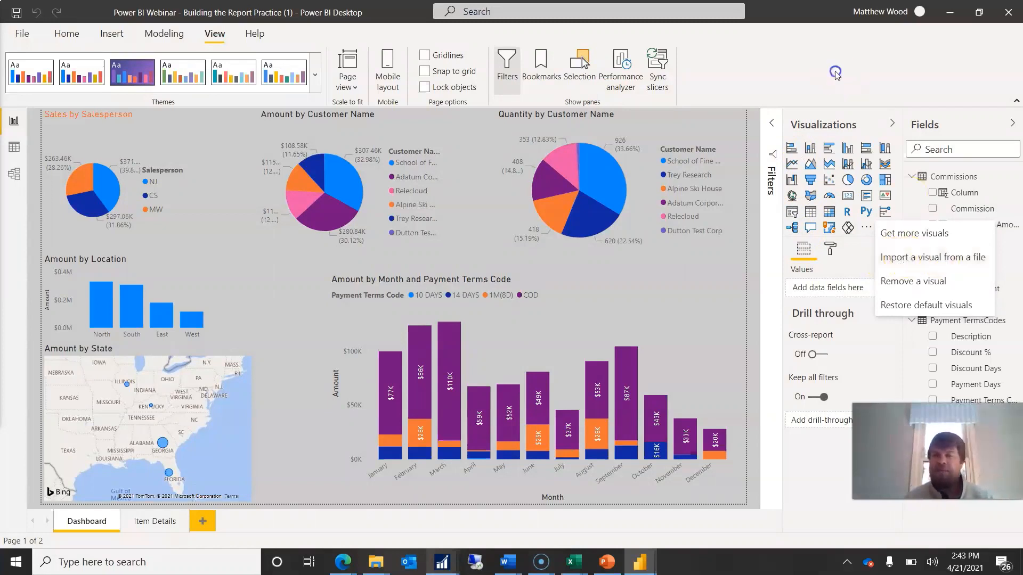
Examine the filters for the page and for the Sales by Salesperson pie chart, highlighting salesperson CS, and collapse the filters
click(777, 122)
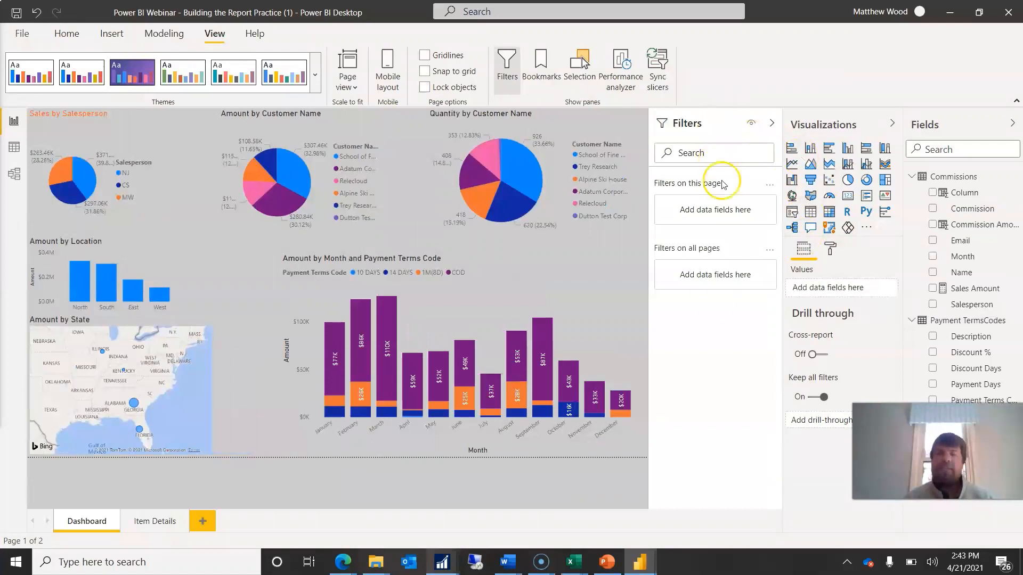
click(132, 186)
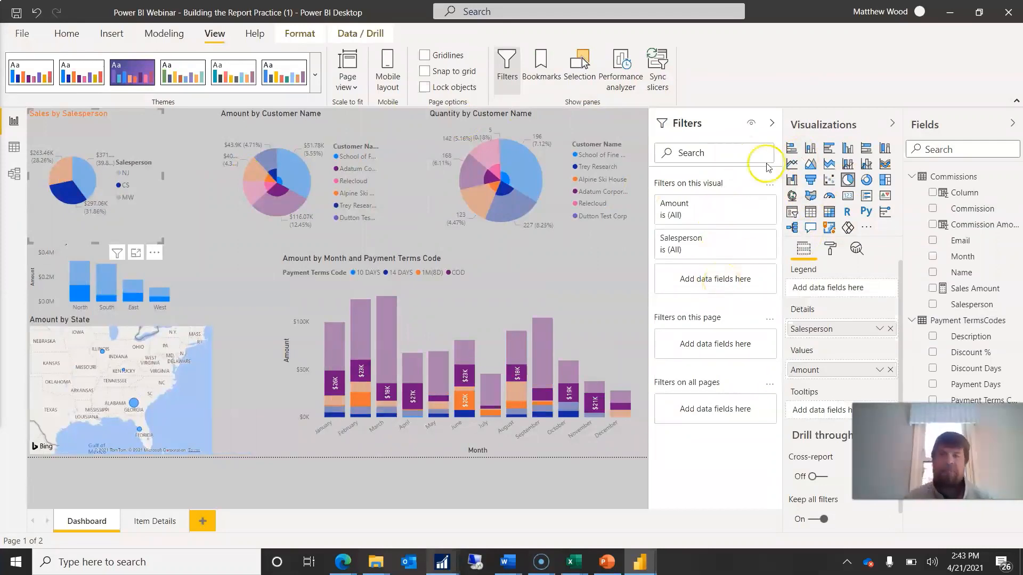
click(772, 123)
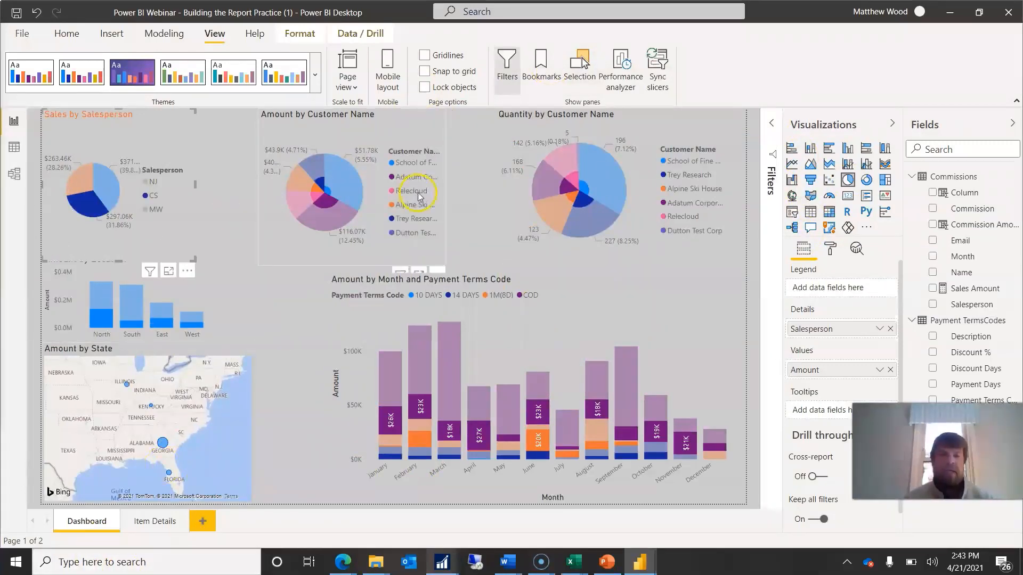
Switch to the Power BI service in the browser and view the published Dashboard report there
mouse_move(344, 565)
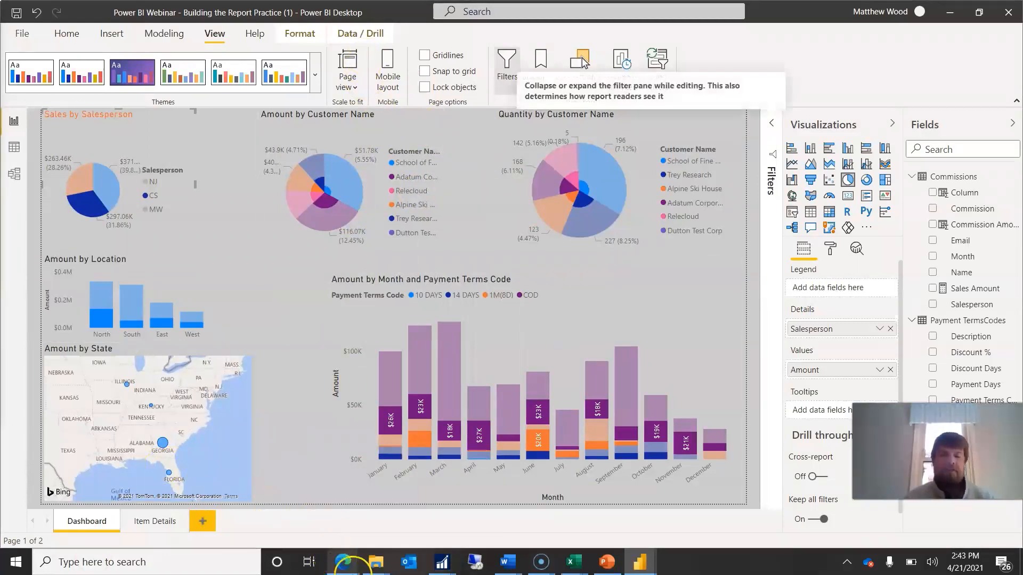
click(275, 528)
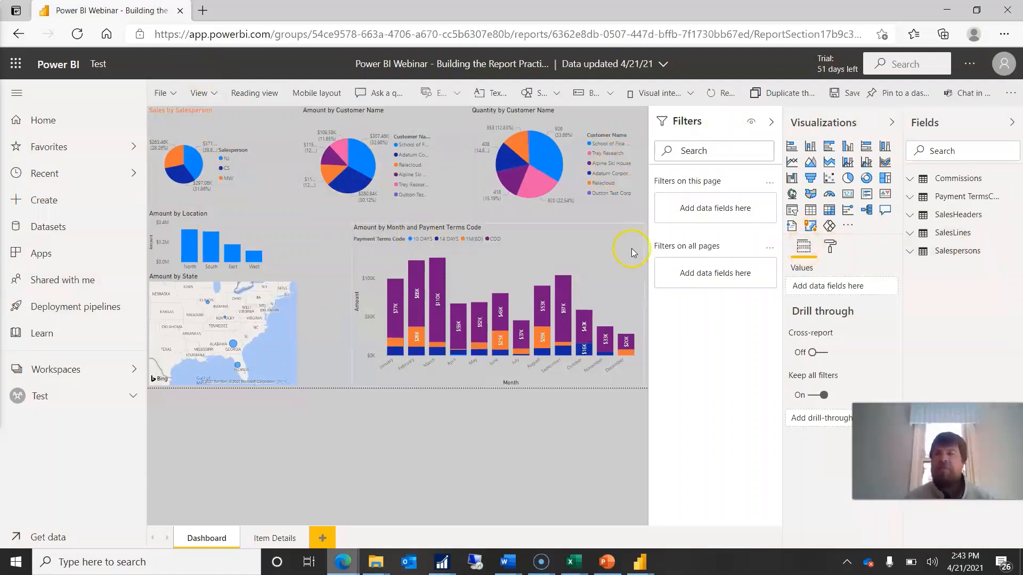
mouse_move(473, 317)
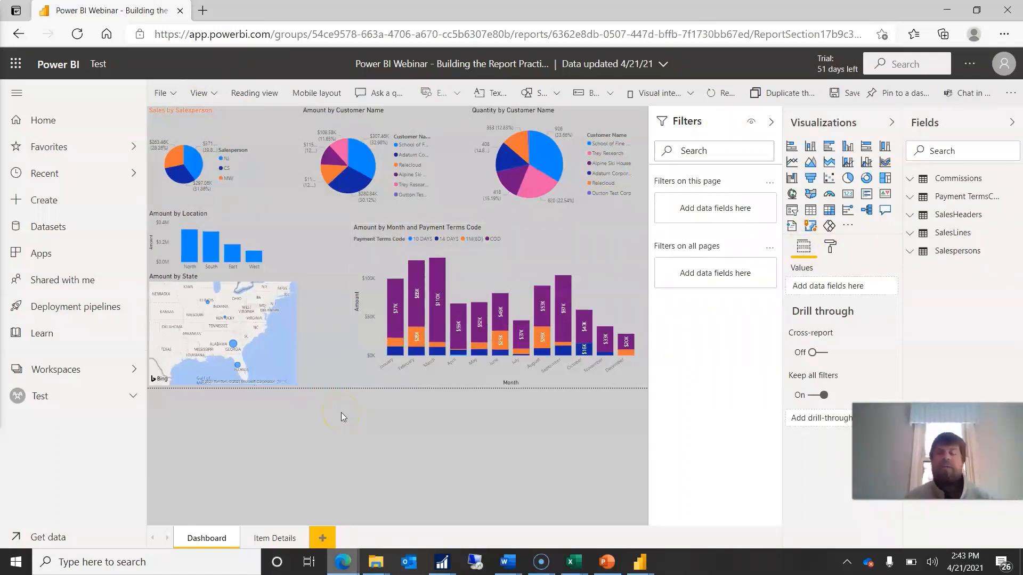
Minimize the browser and switch to the User Group Power BI file in Power BI Desktop
click(533, 562)
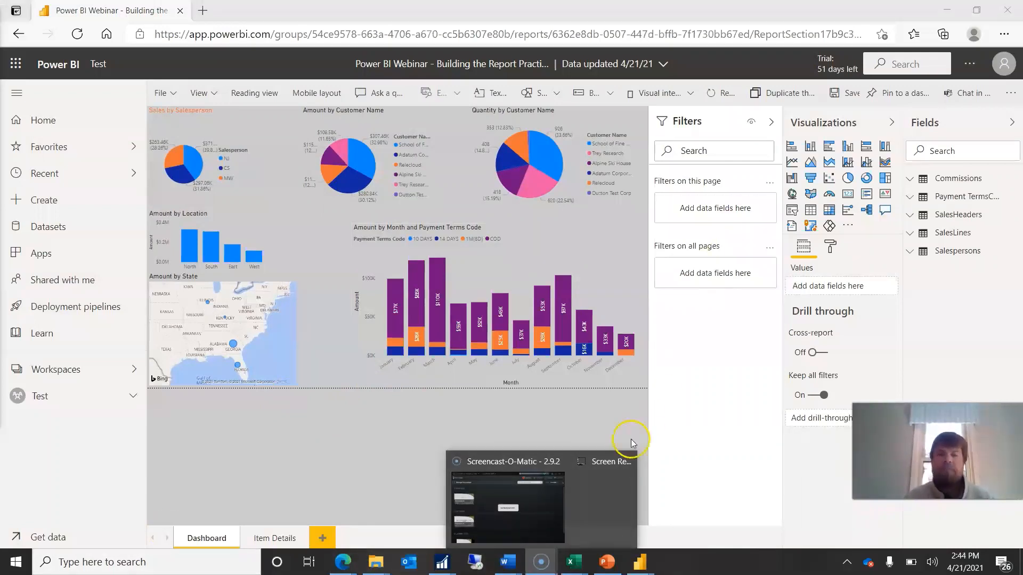
click(616, 473)
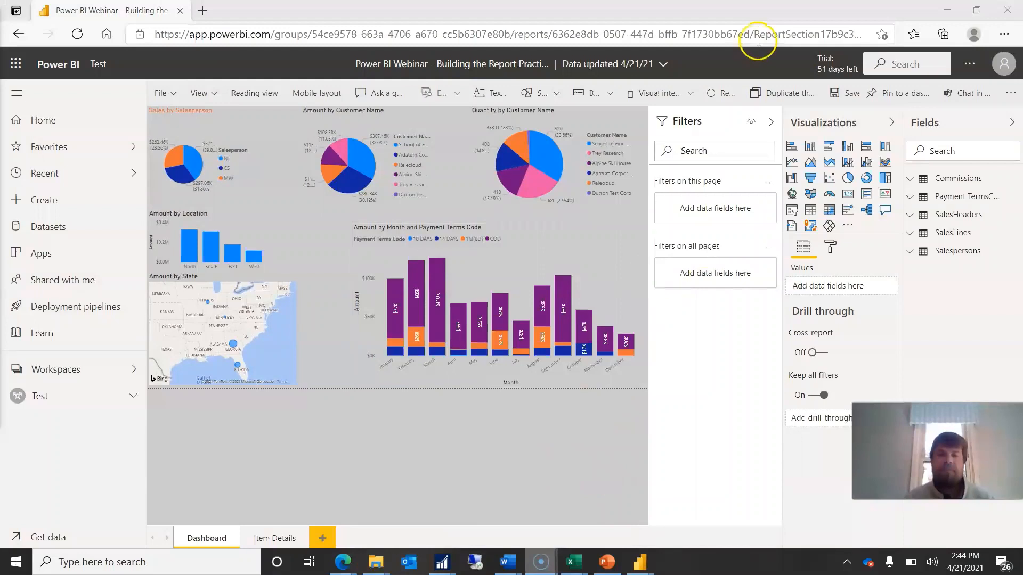
click(951, 9)
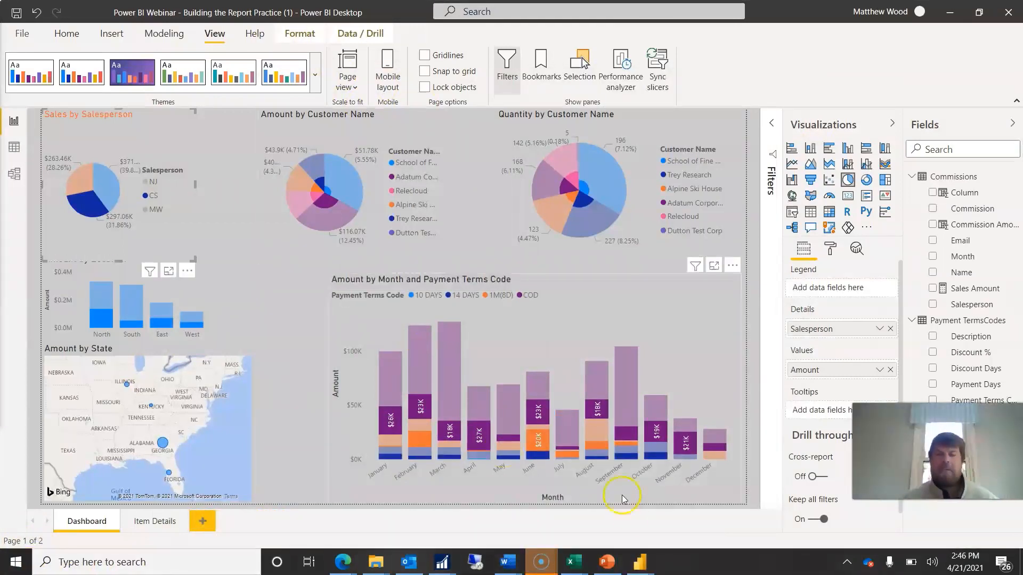
mouse_move(639, 563)
click(554, 509)
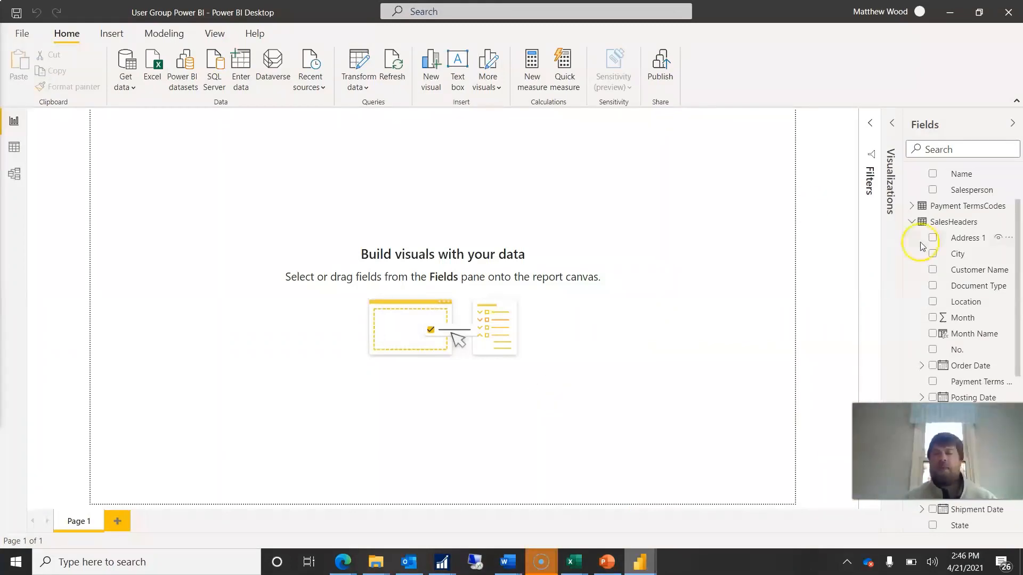
Collapse the expanded Commissions, SalesHeaders and SalesLines tables in the field list
drag(1020, 216, 909, 151)
click(911, 177)
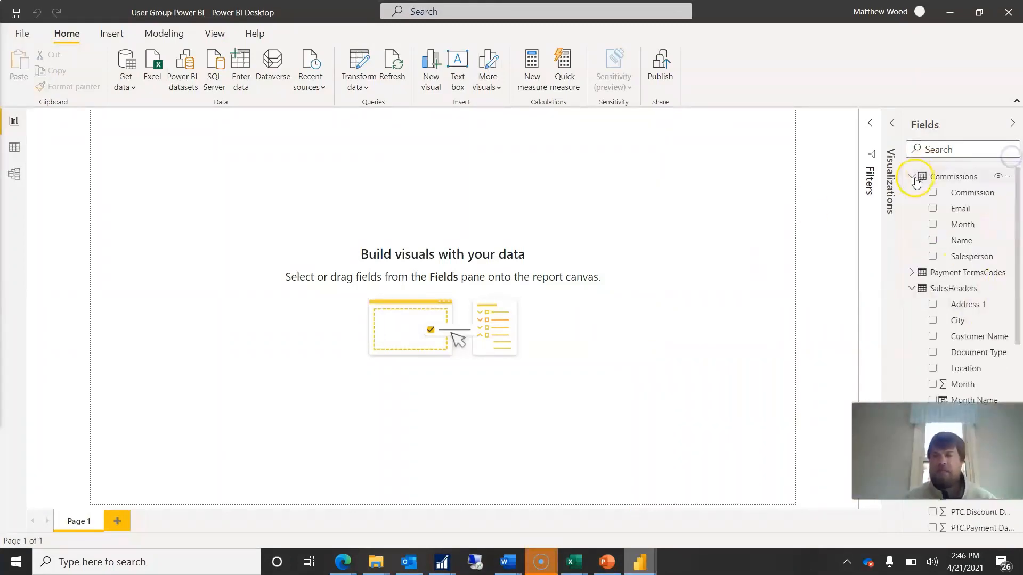
click(912, 208)
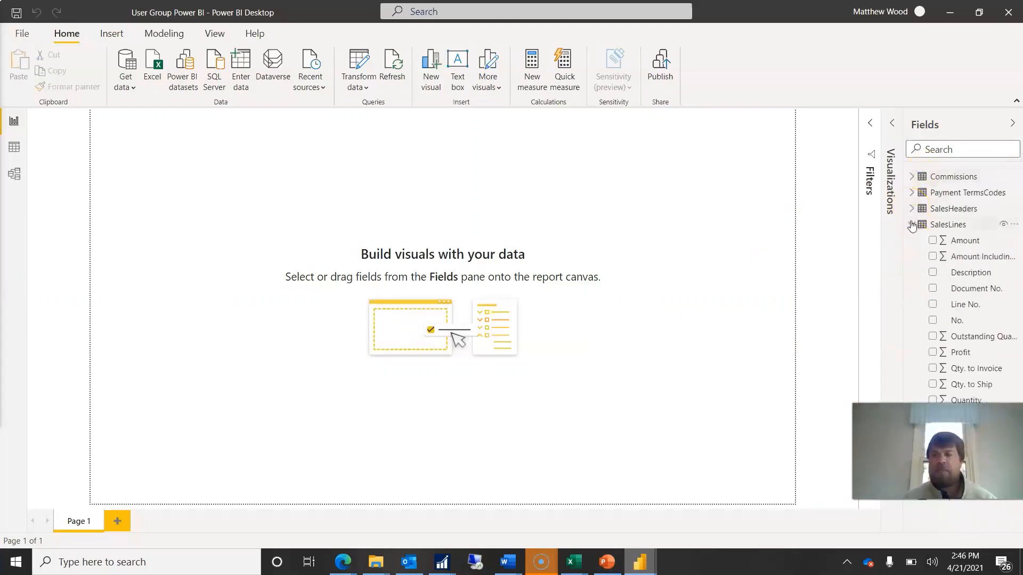
click(911, 225)
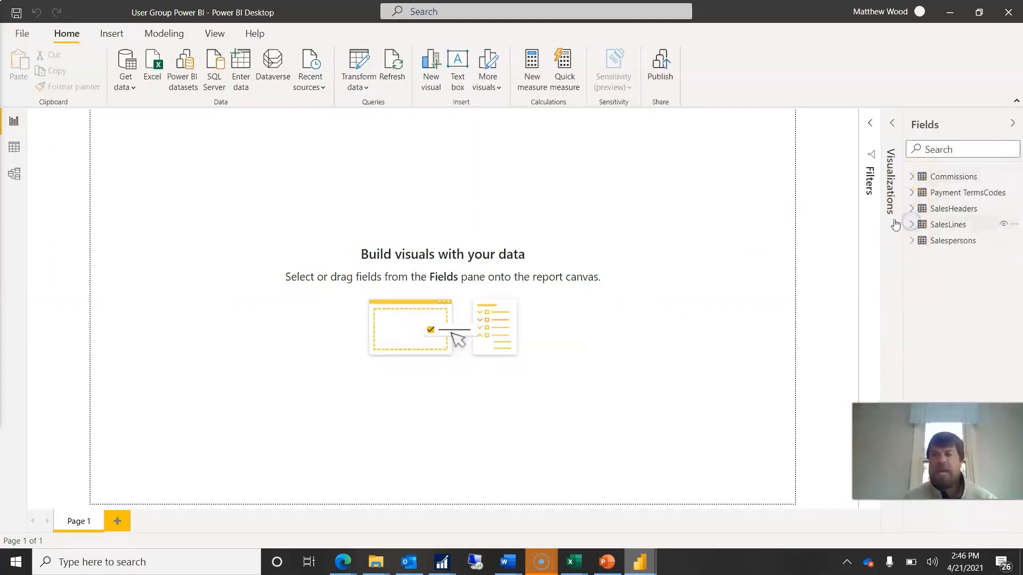
Open the complete list of Get Data connectors and browse through the available data sources
click(128, 88)
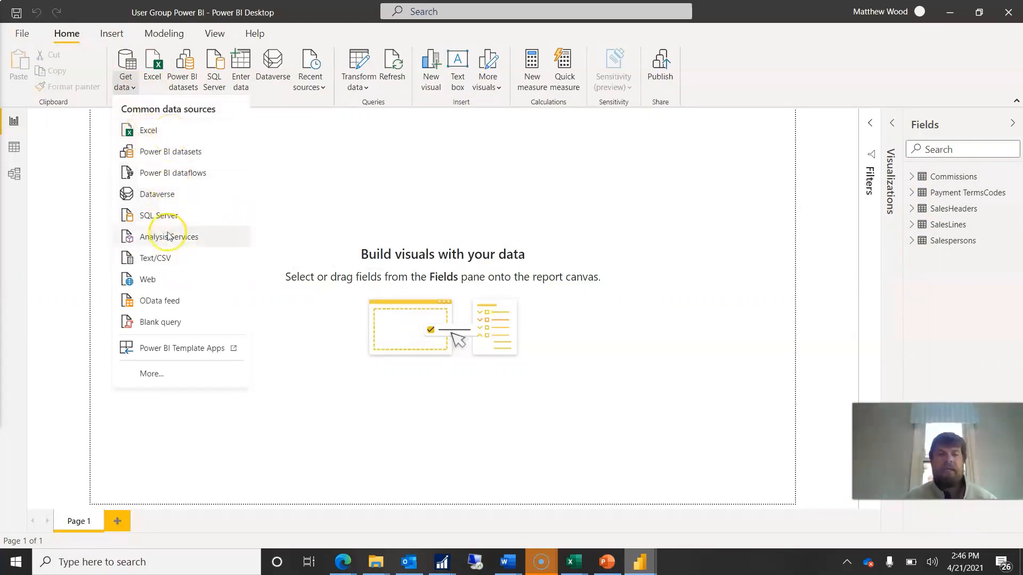
click(173, 373)
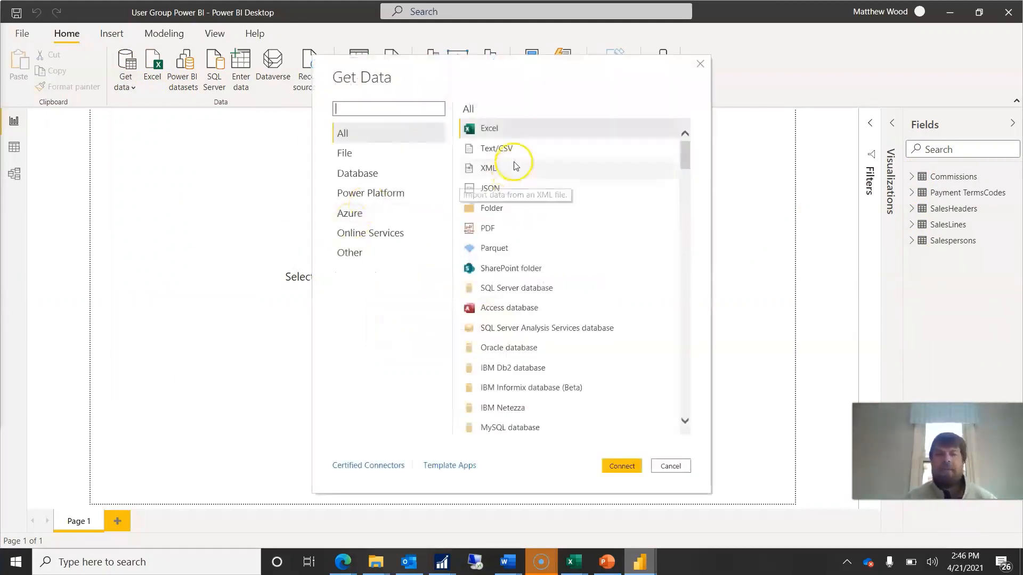
scroll(529, 208, down, 8)
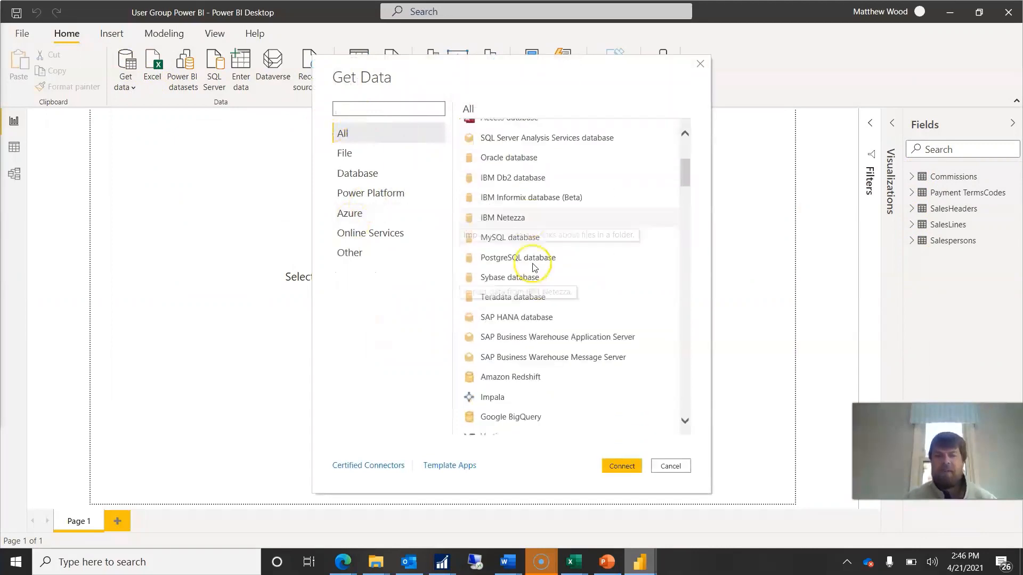
scroll(535, 264, down, 20)
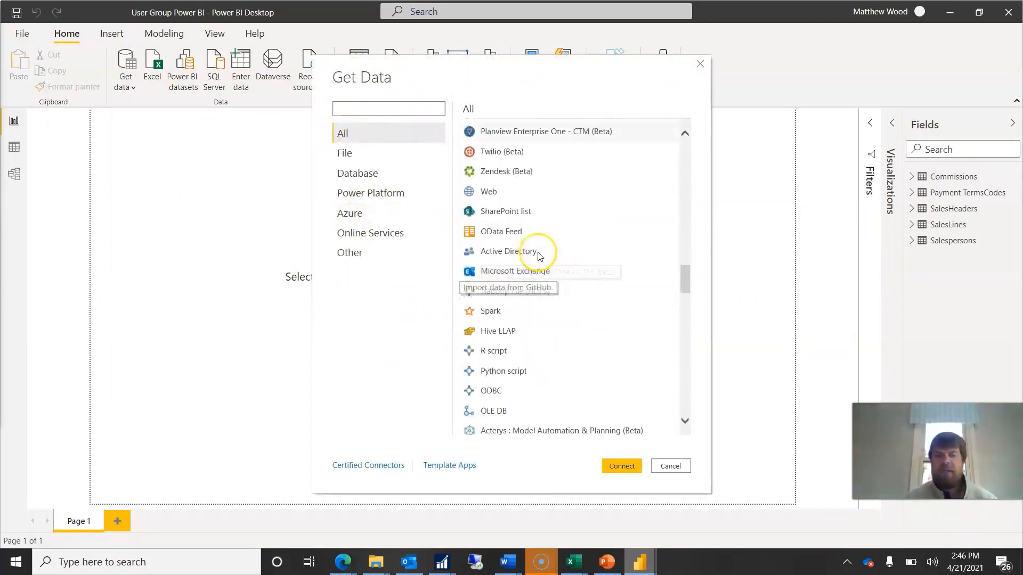
scroll(538, 256, down, 20)
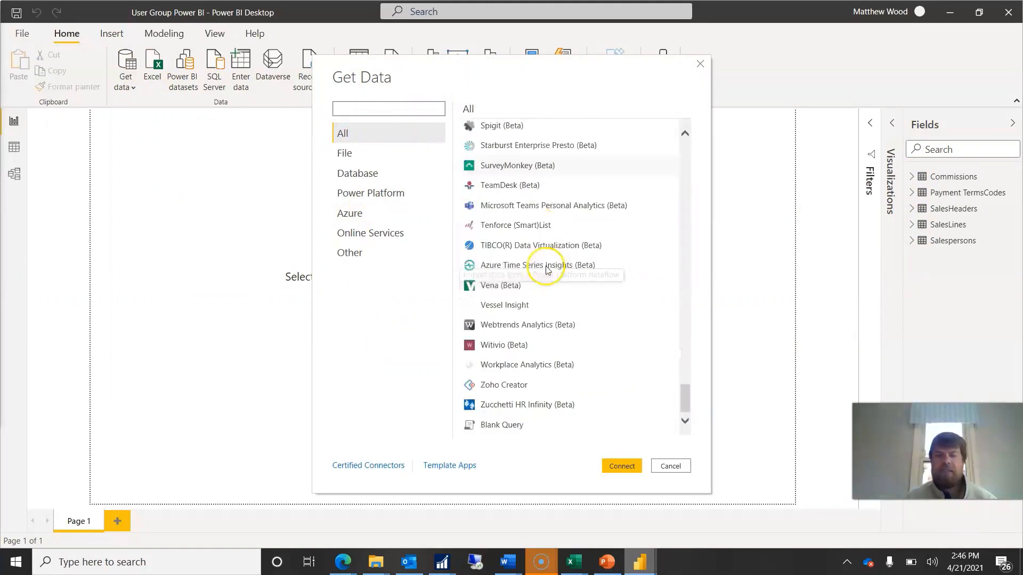
Start an Excel import, view the workbooks available in the Downloads folder, and cancel without importing
drag(685, 400, 685, 155)
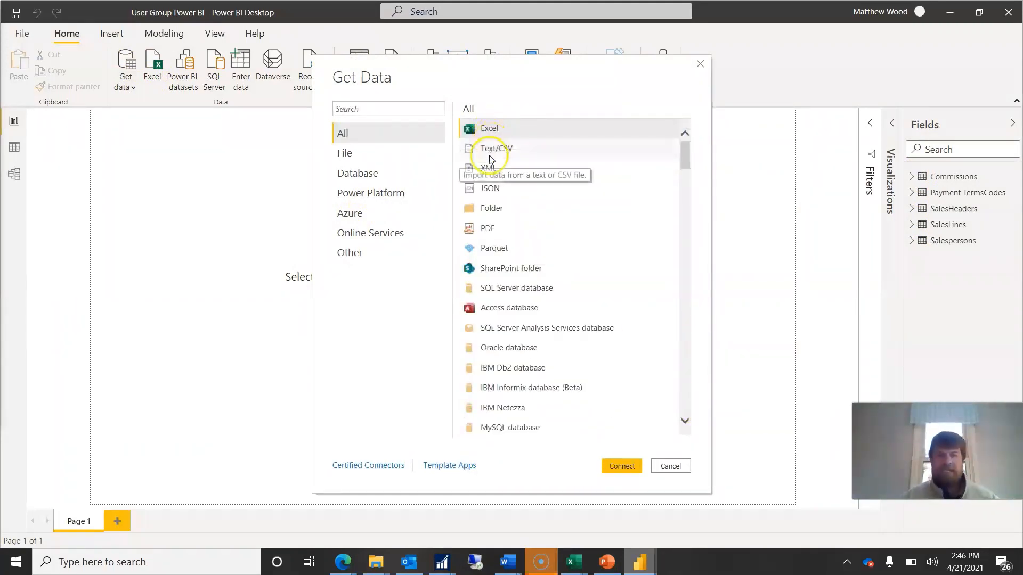
click(493, 130)
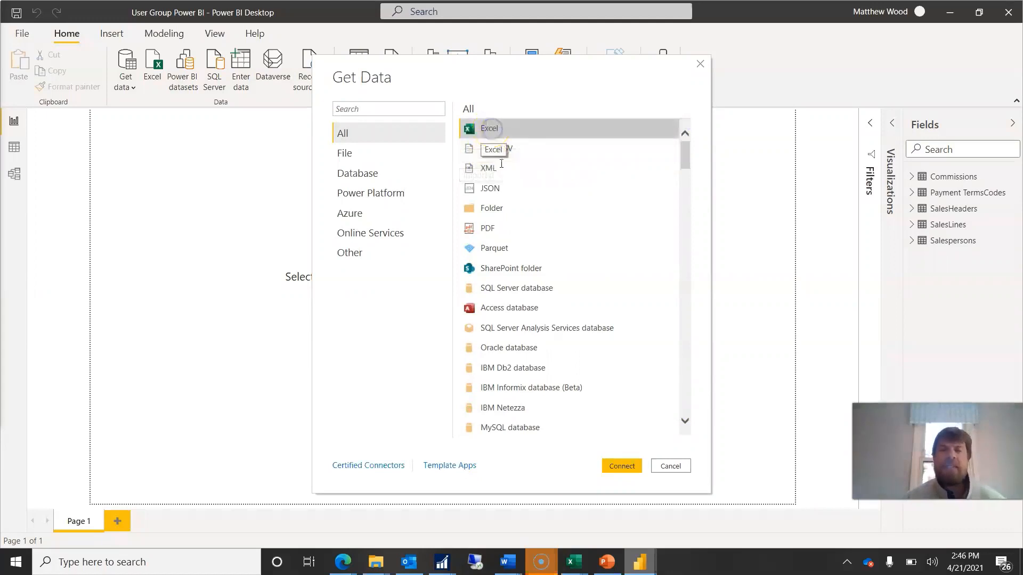
click(614, 465)
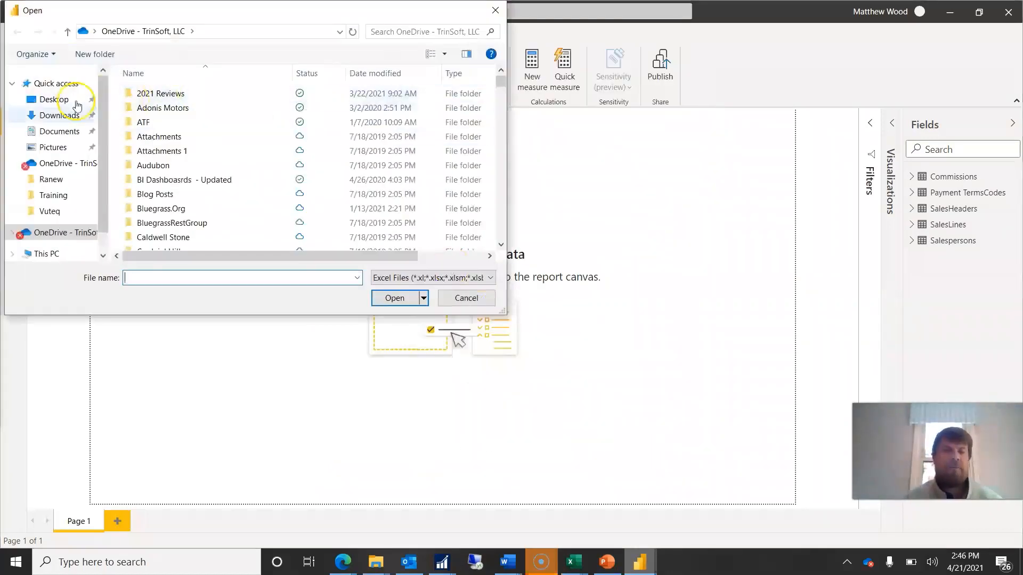
click(61, 115)
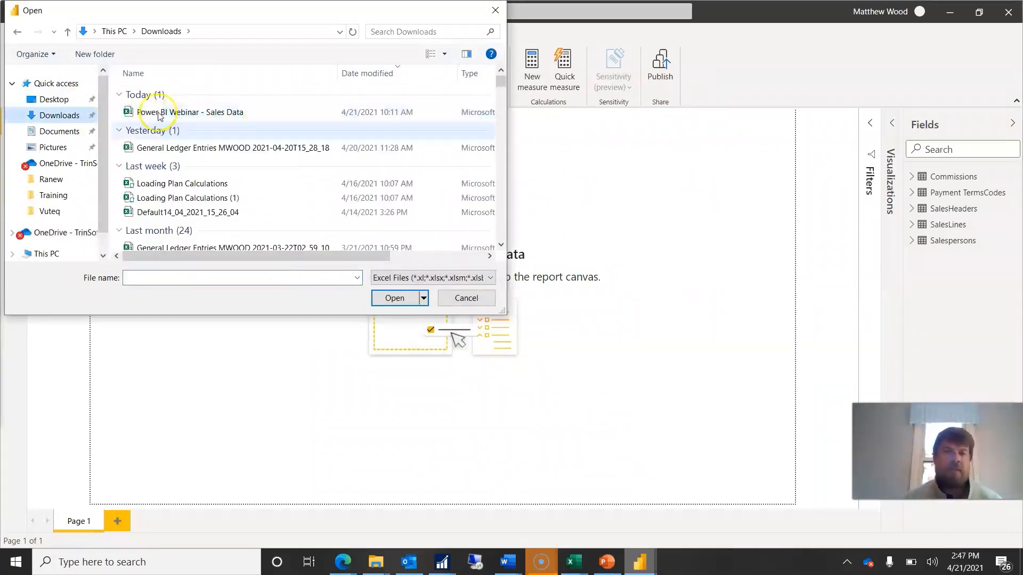
click(453, 300)
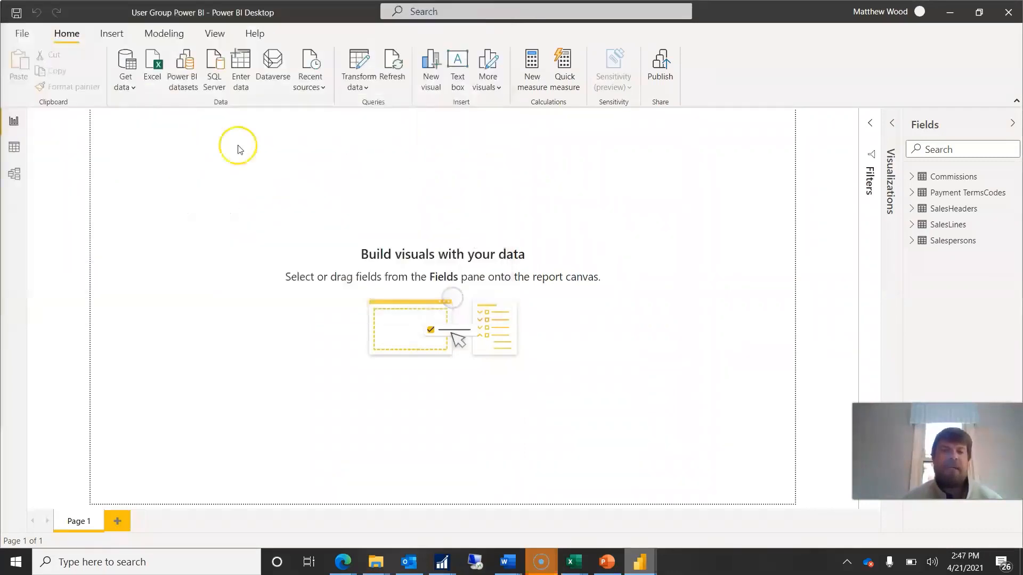
Start a Text/CSV import from the full connector list, view the text files in Downloads, and cancel
click(123, 84)
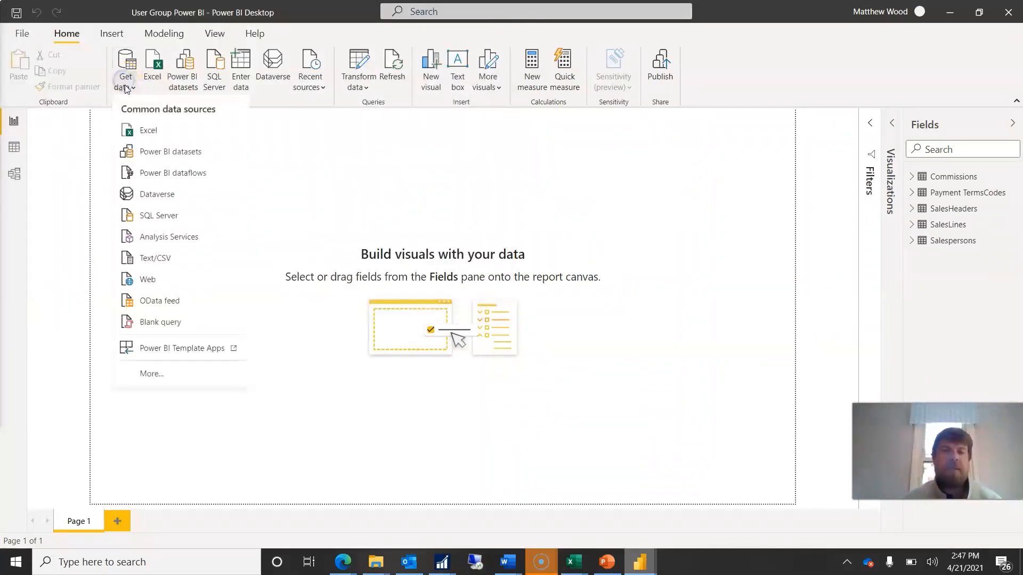
click(152, 374)
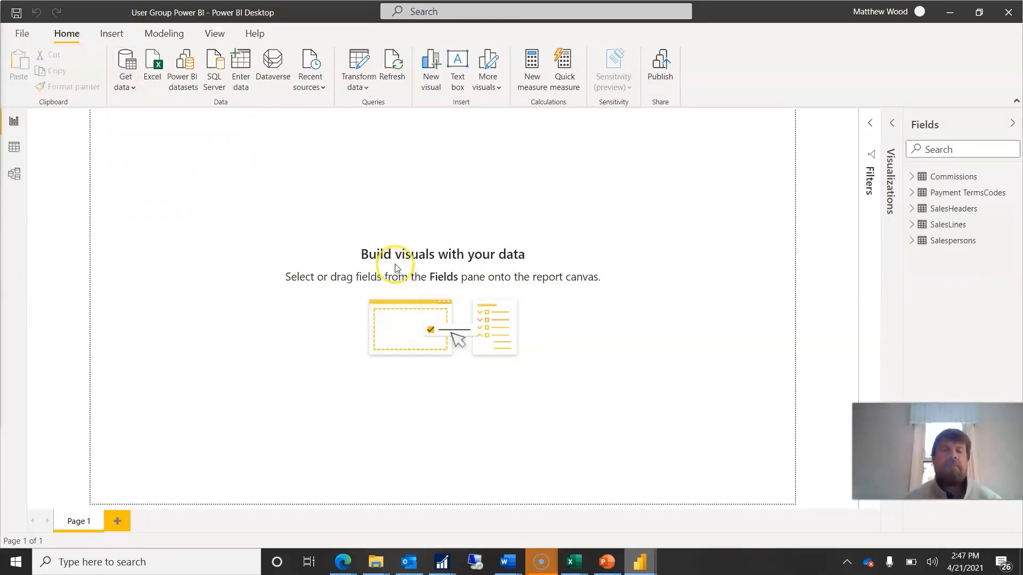
click(460, 182)
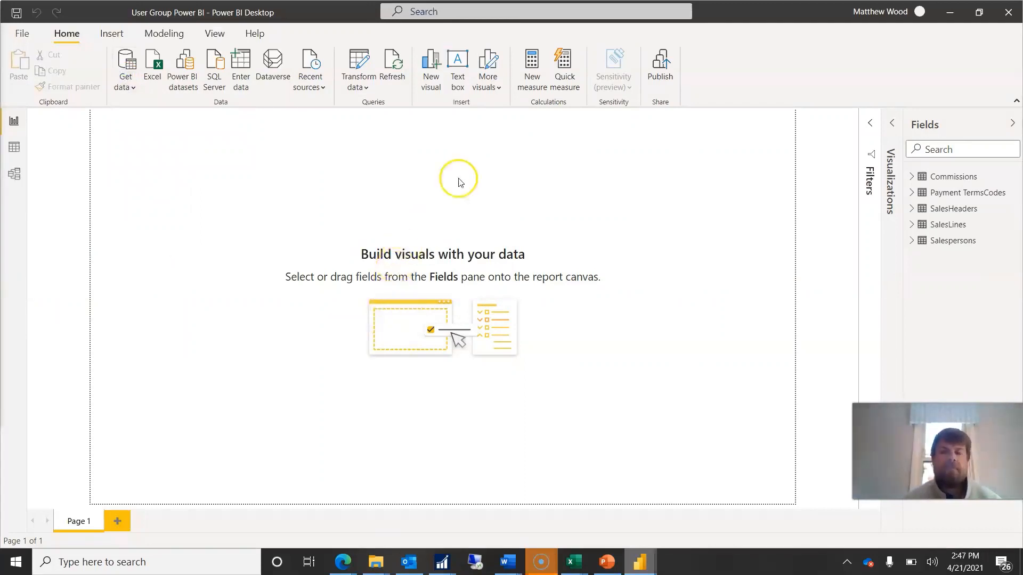
click(497, 149)
click(624, 466)
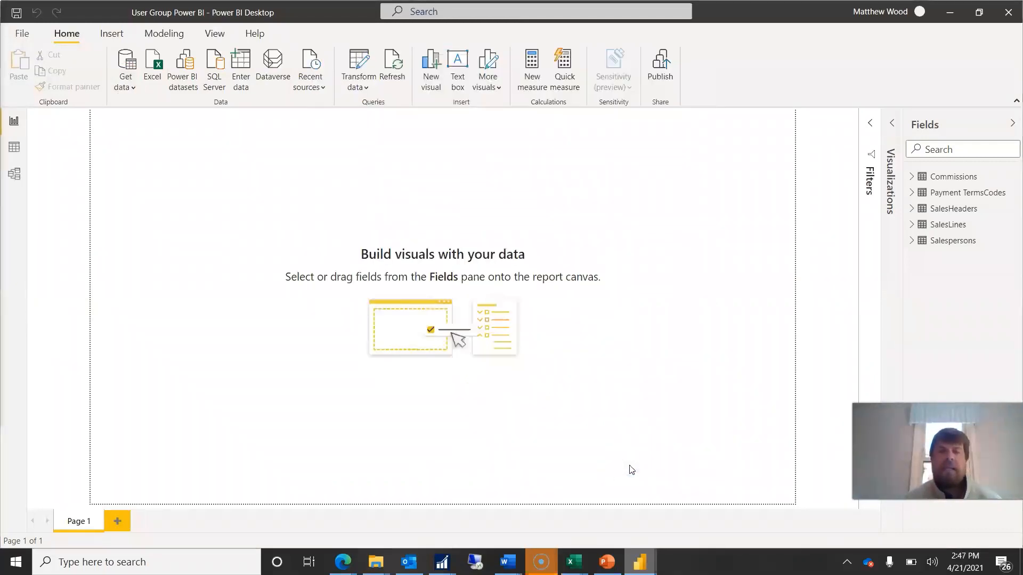
click(60, 118)
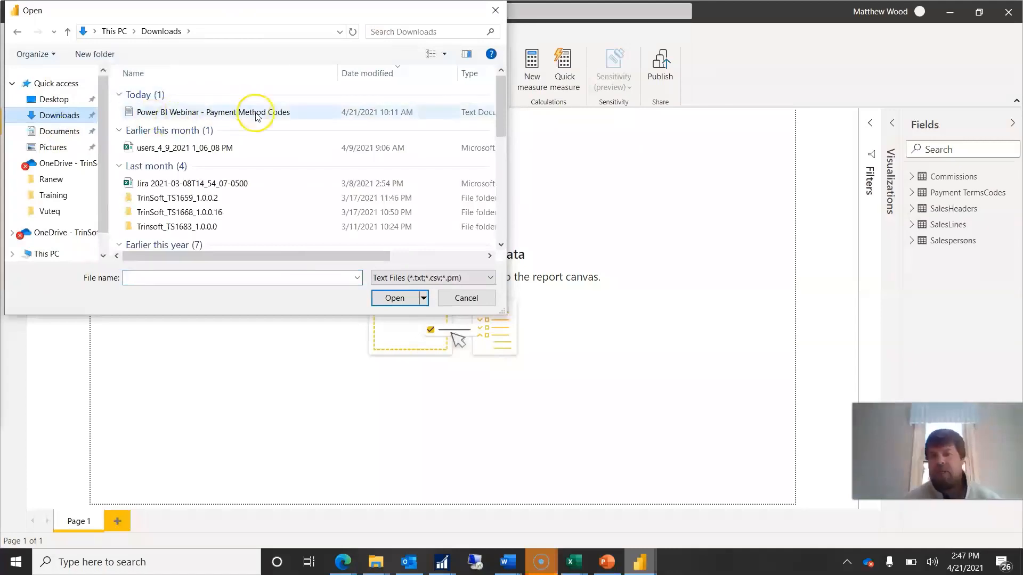
click(468, 298)
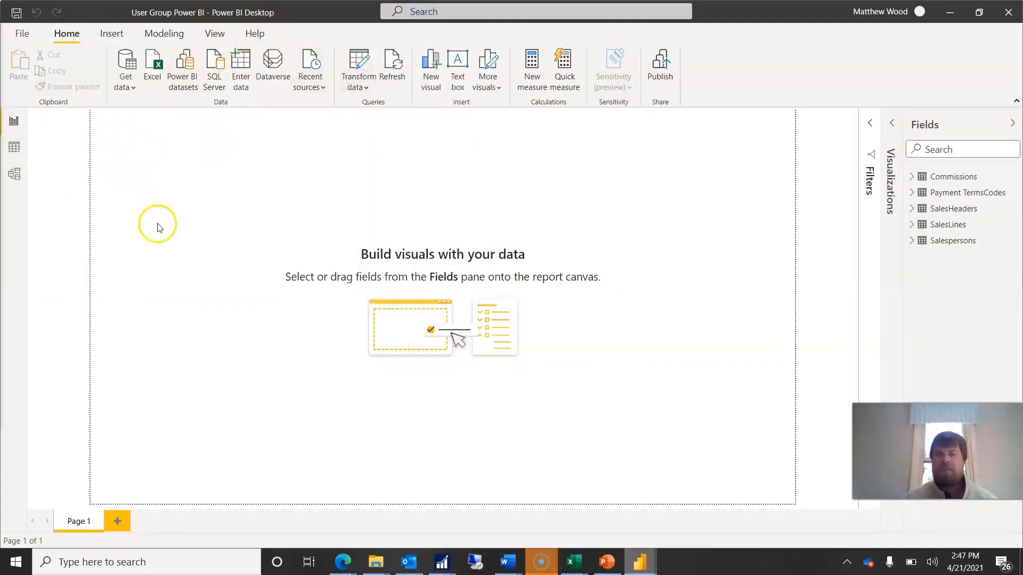
Open the report's queries in the Power Query Editor and move its window slightly upward
click(370, 84)
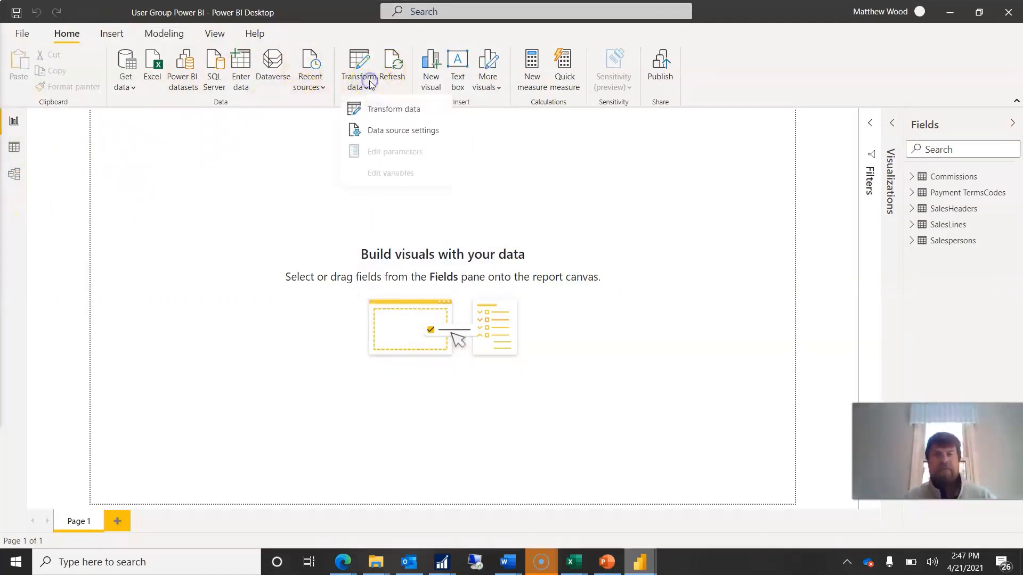
click(383, 108)
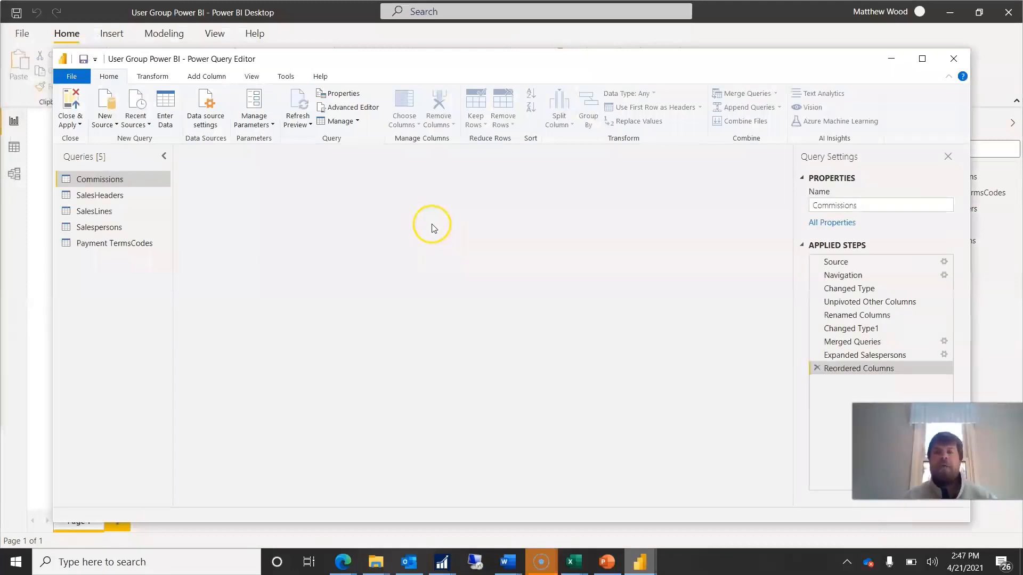
drag(479, 51, 471, 37)
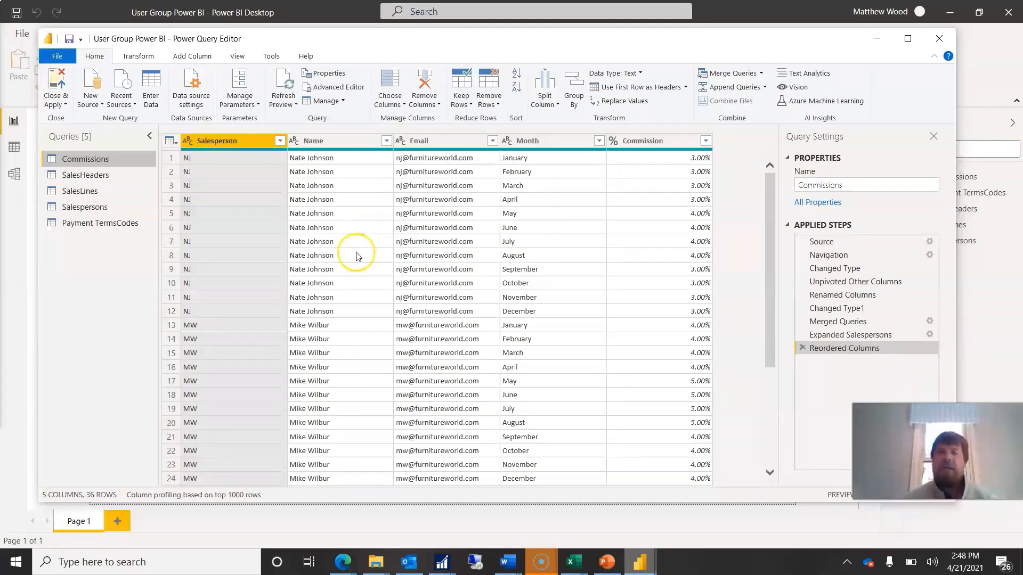
Preview the Payment TermsCodes, Commissions, SalesHeaders, SalesLines and Salespersons queries one after another
drag(93, 159, 95, 233)
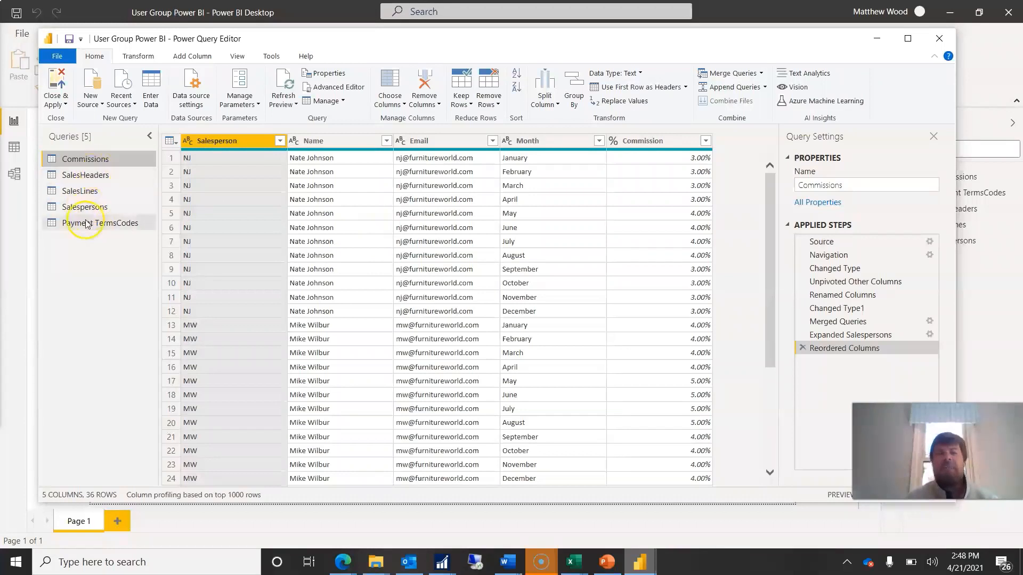
click(88, 224)
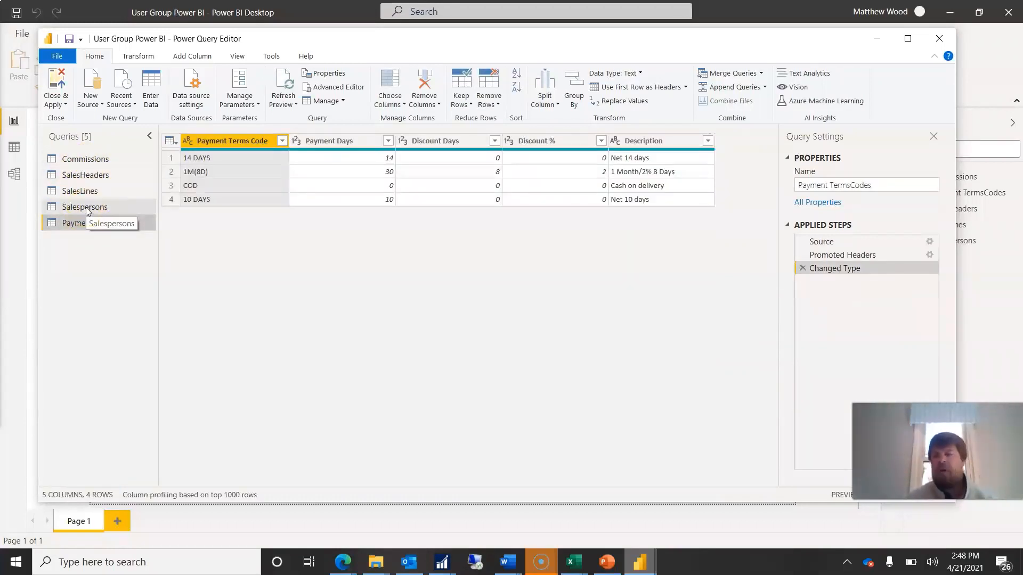
click(101, 160)
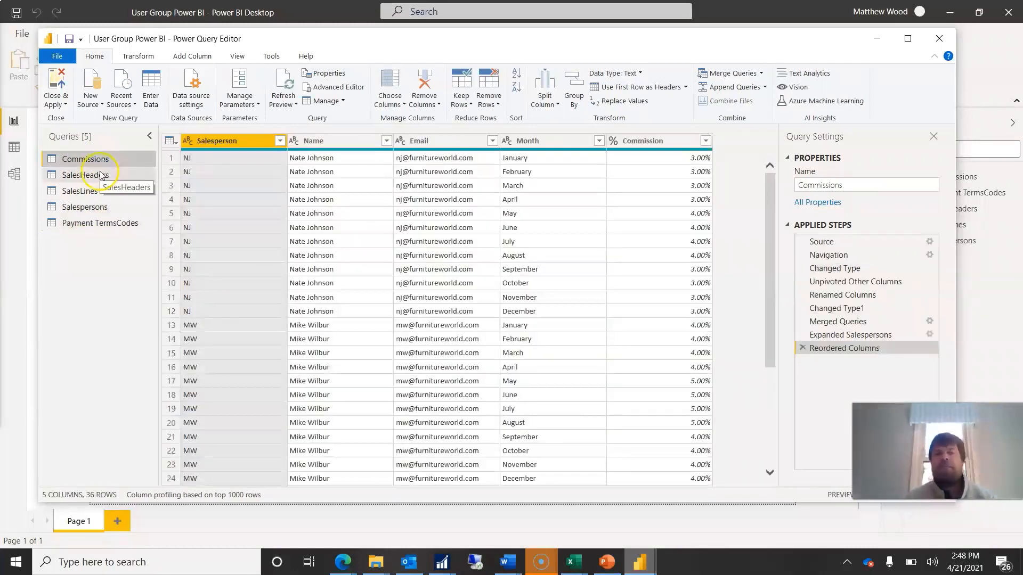
click(99, 178)
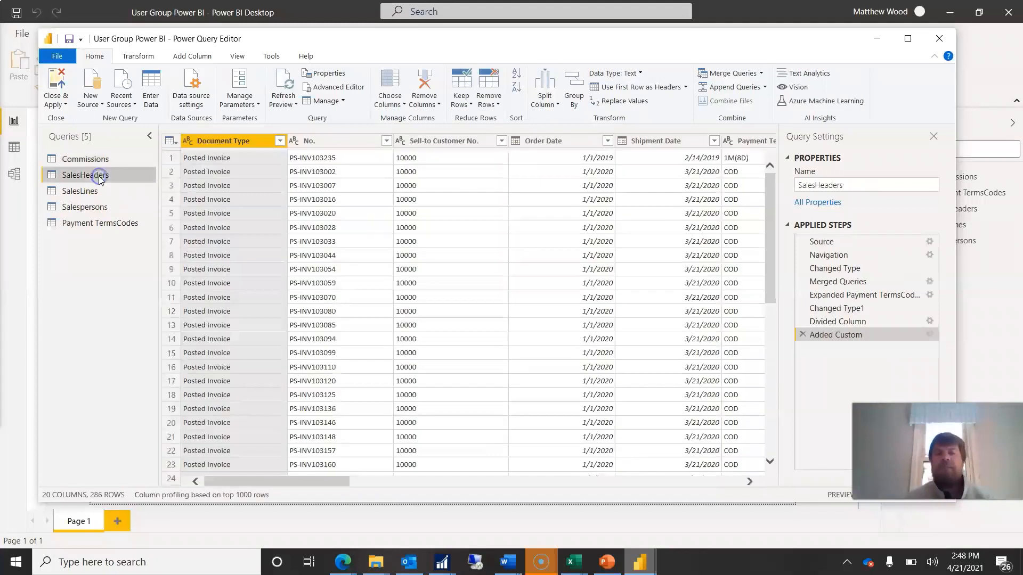
click(96, 199)
click(95, 208)
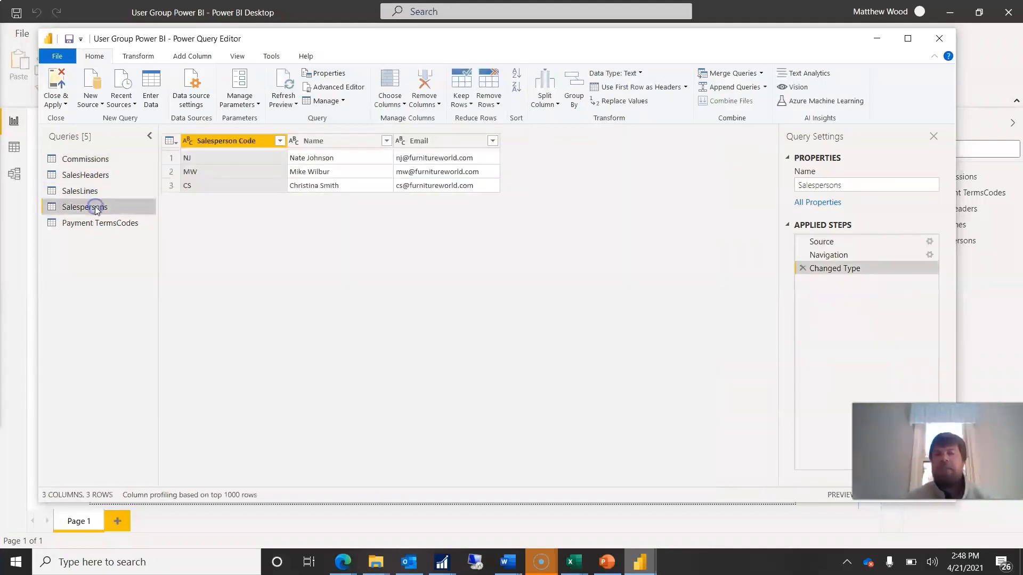
click(91, 221)
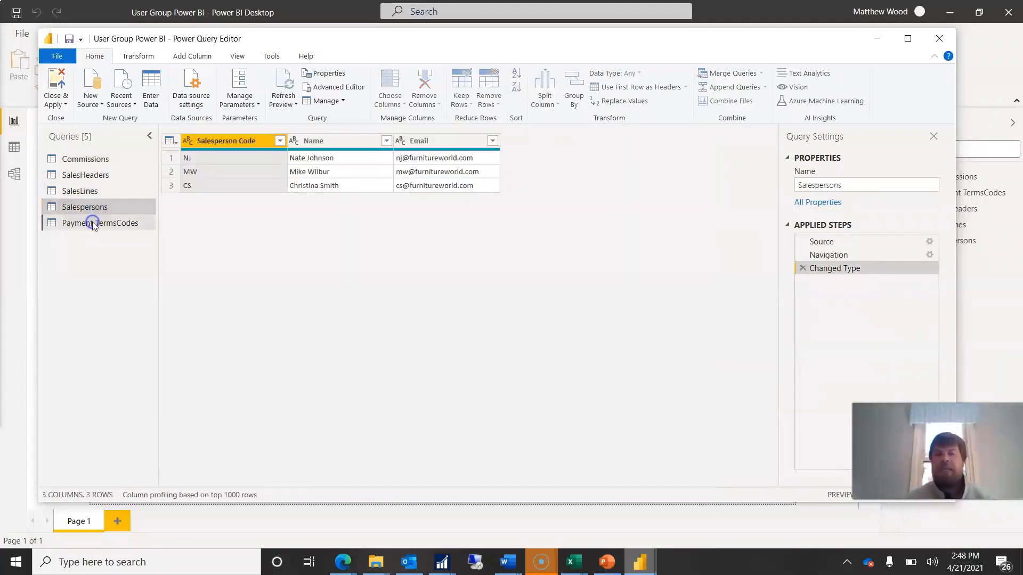
View the sort and filter options of the Email column in the Commissions query and cancel
click(97, 160)
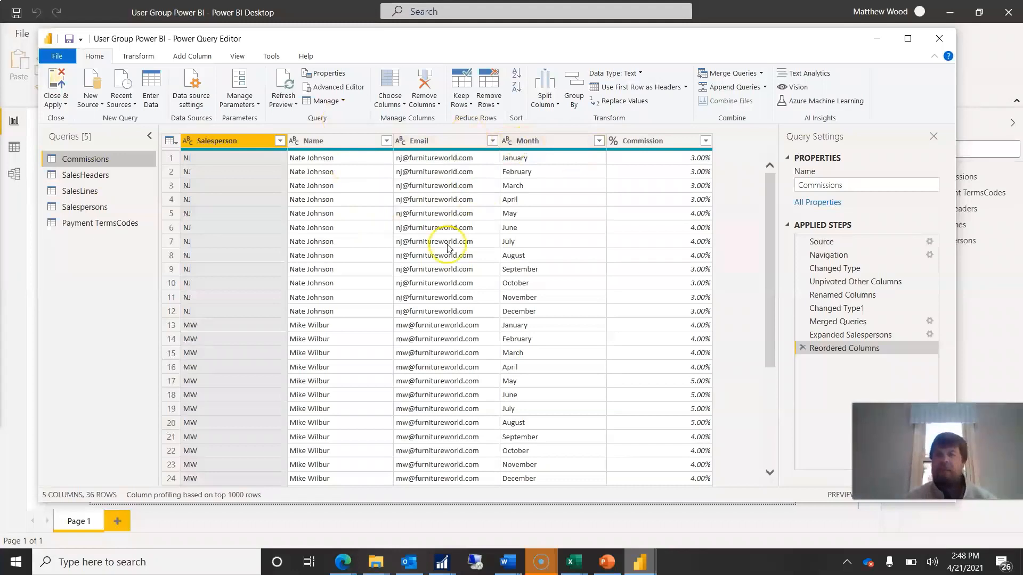
click(492, 140)
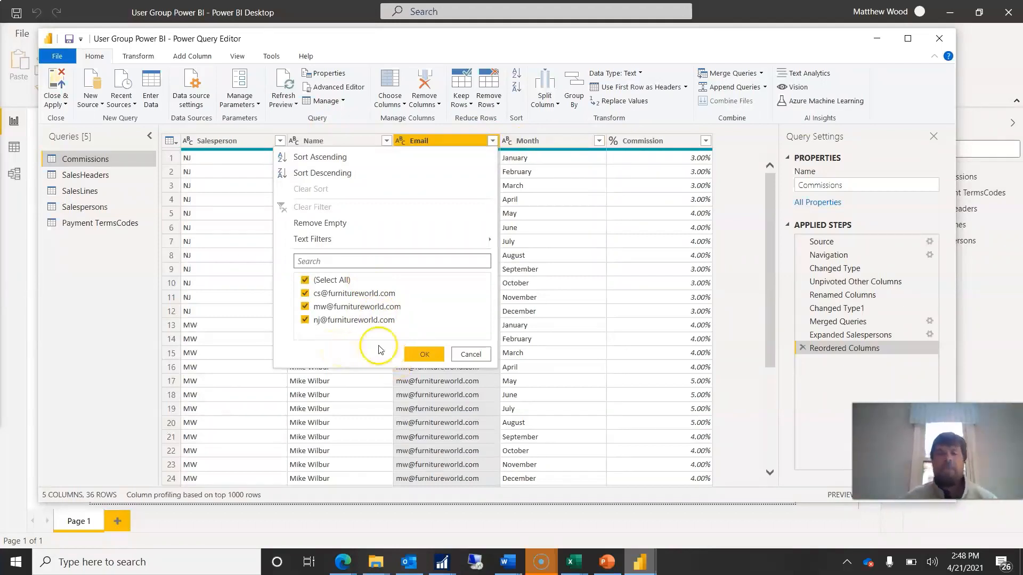
click(470, 354)
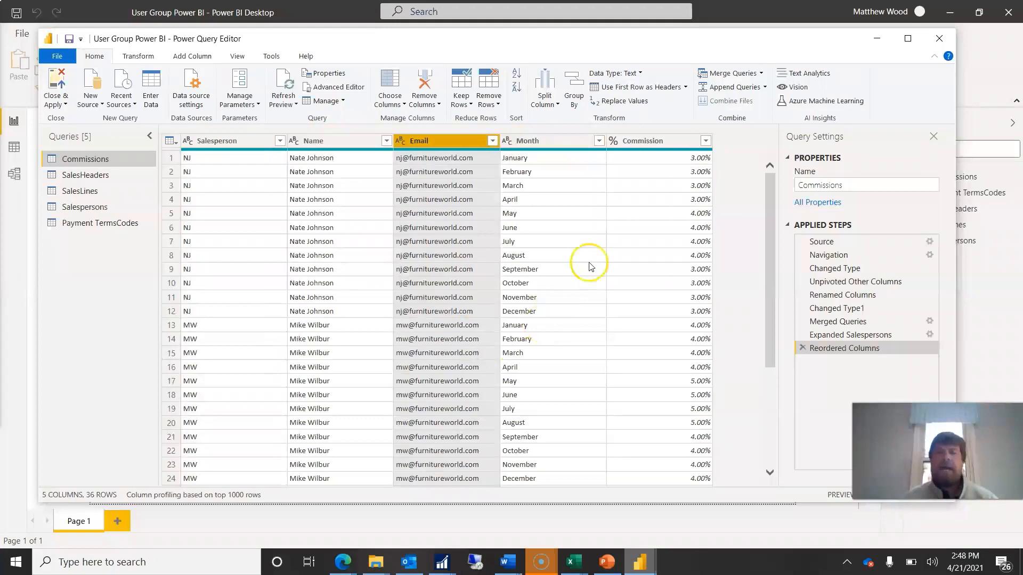
View the data types available for the Commission column and close the list without changing the type
click(642, 141)
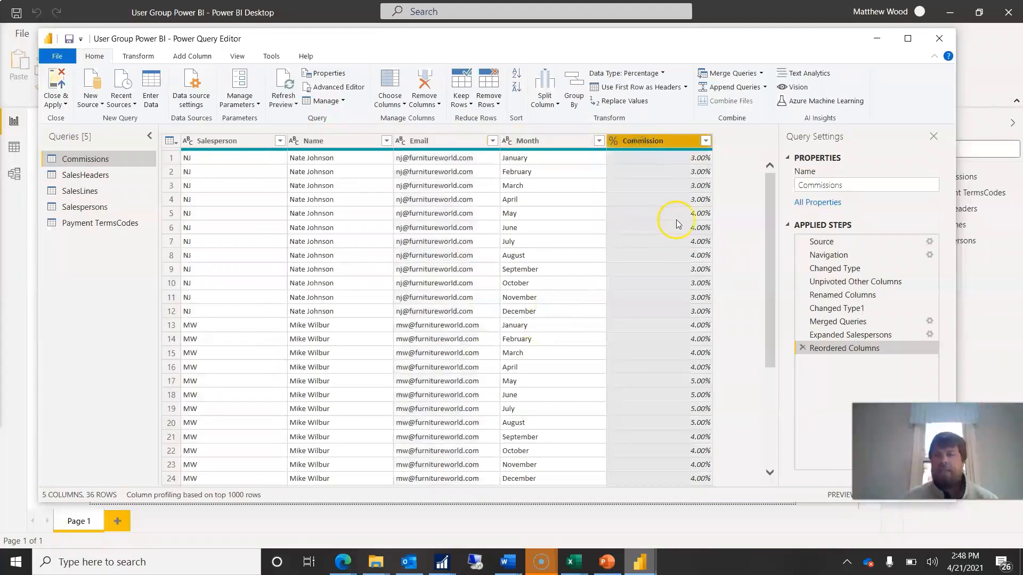
click(663, 73)
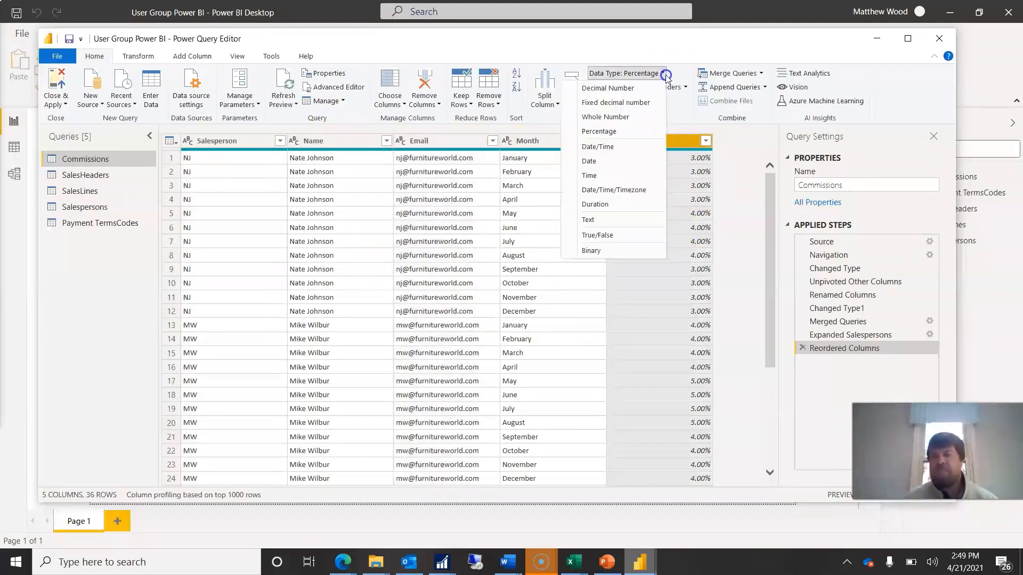
click(616, 94)
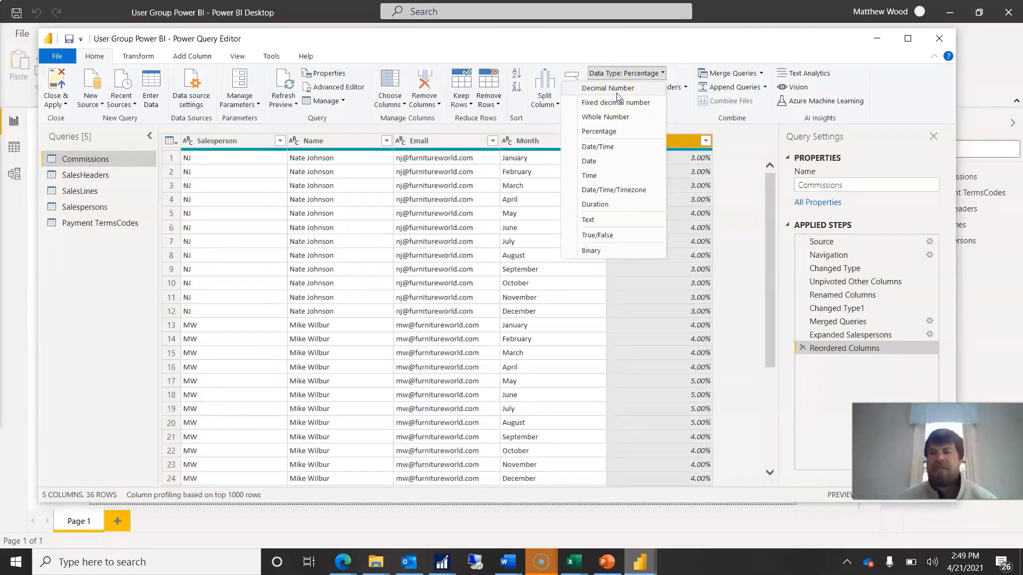
click(672, 42)
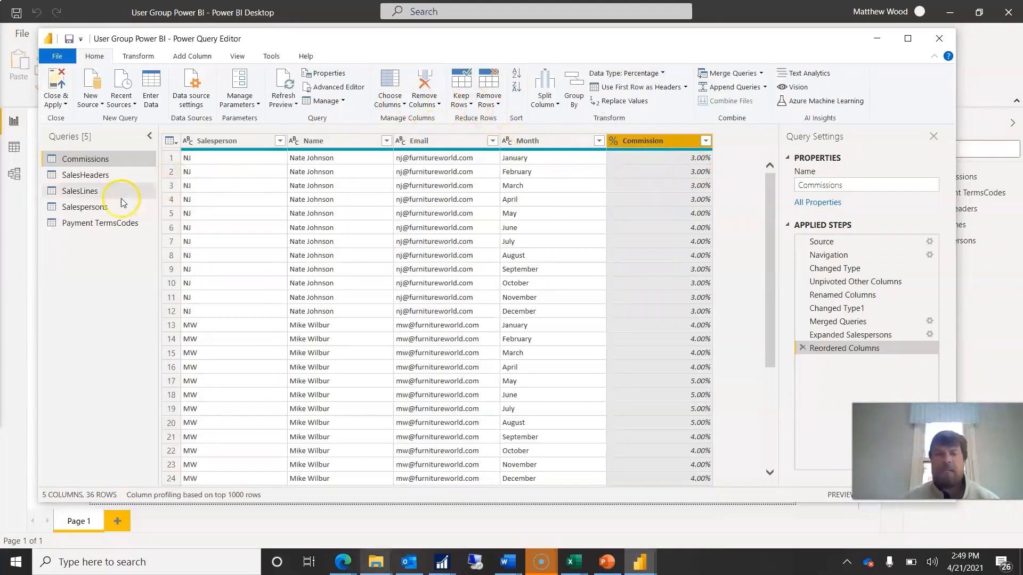
Look through the columns and applied steps of the SalesLines query and close the Power Query Editor
click(106, 194)
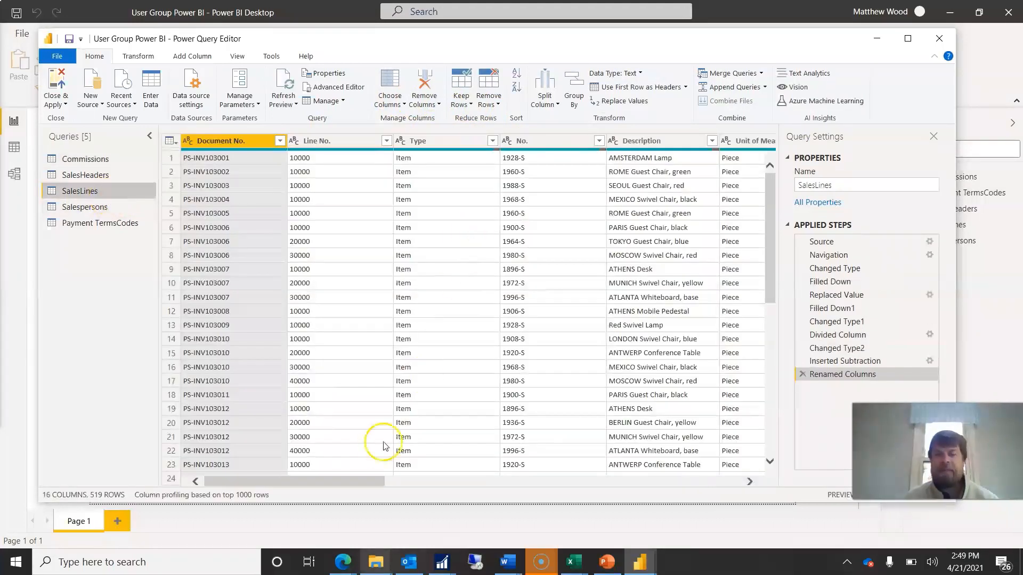
drag(368, 486, 523, 489)
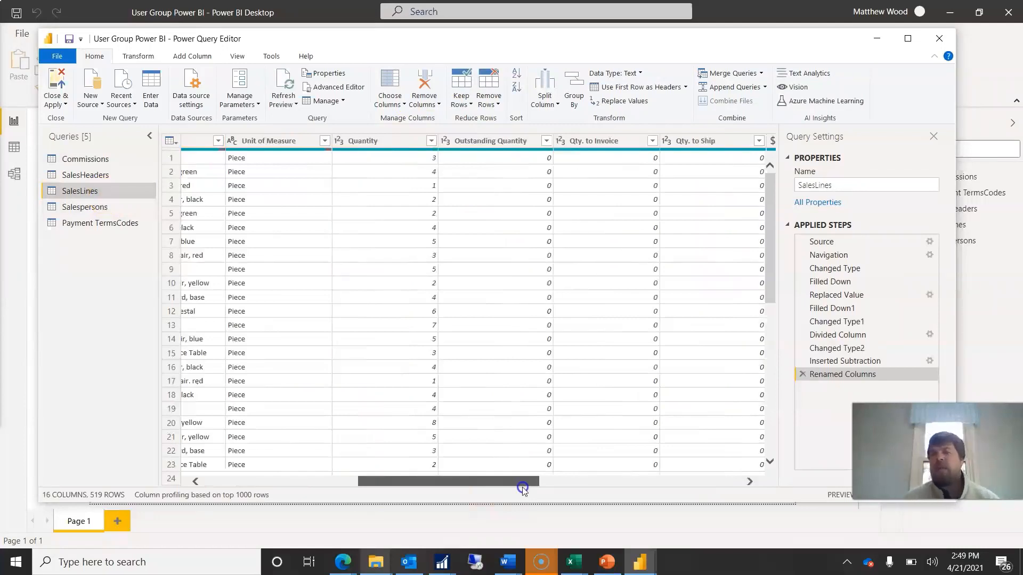
drag(524, 489, 336, 480)
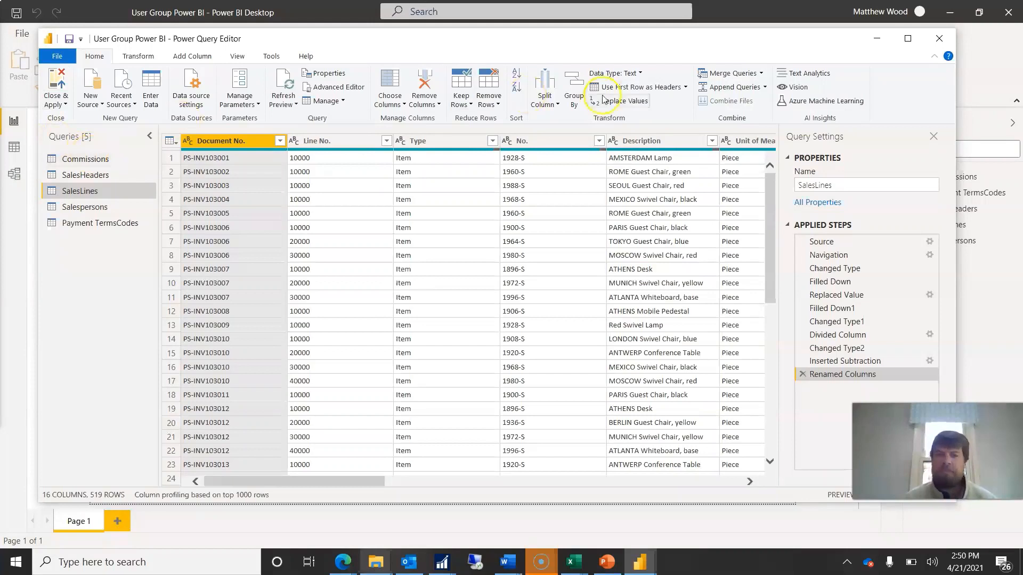
click(939, 39)
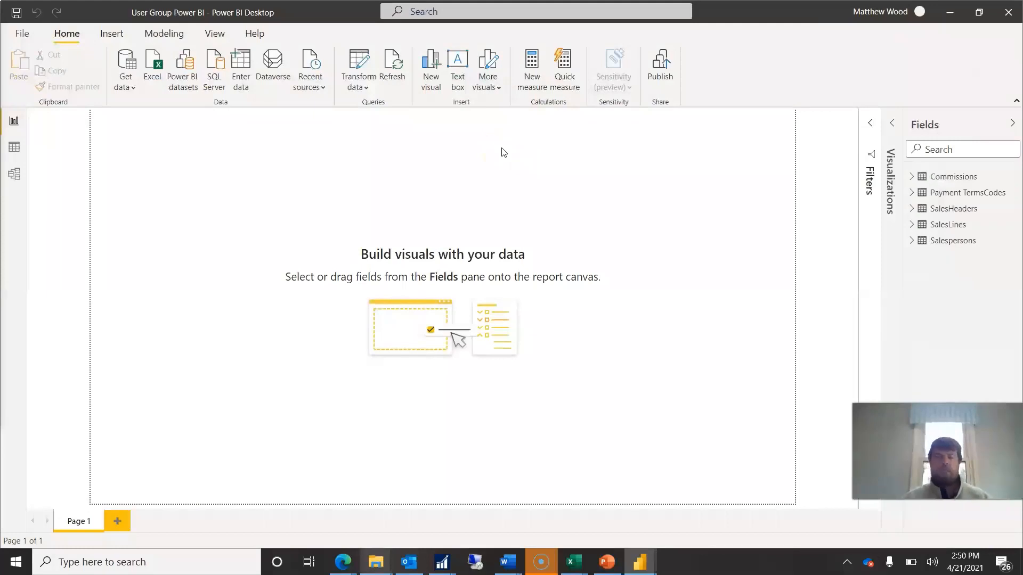
View the Dashboard page in the Power BI Webinar - Building the Report Practice (1) file and minimize that window
mouse_move(640, 559)
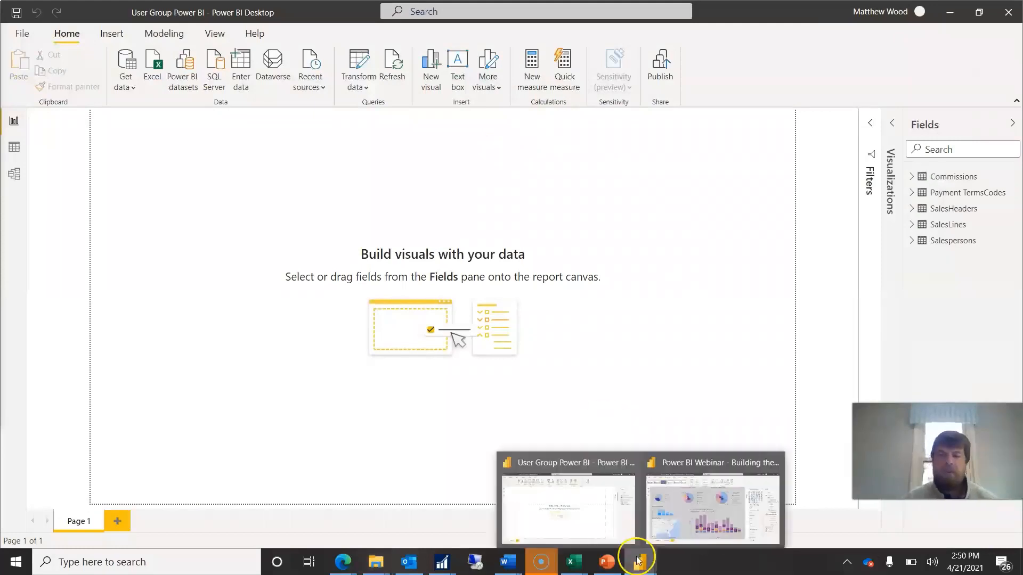
click(661, 523)
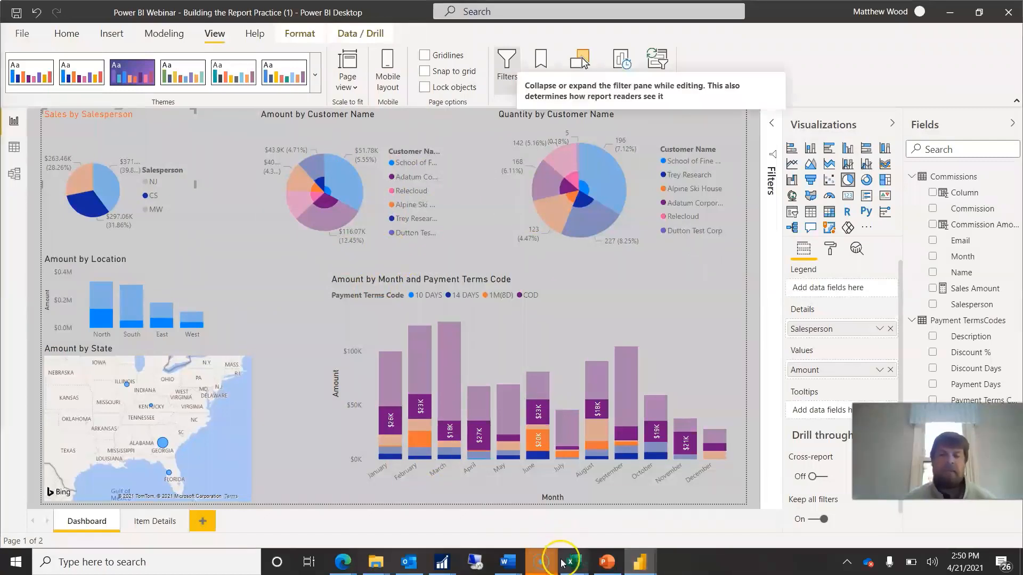
click(951, 13)
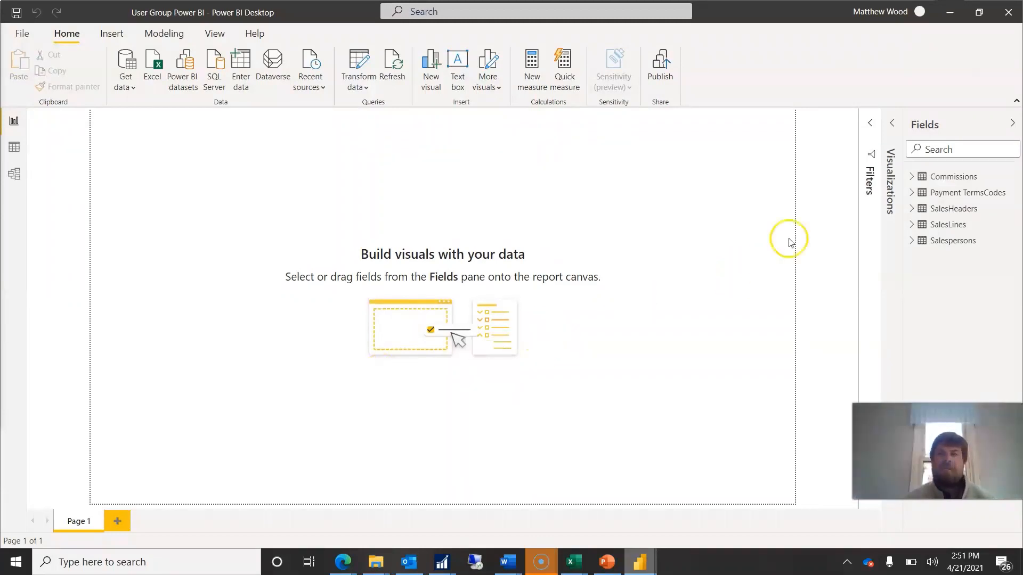
Show the available visualization types for the blank Page 1 of the User Group Power BI file
click(888, 124)
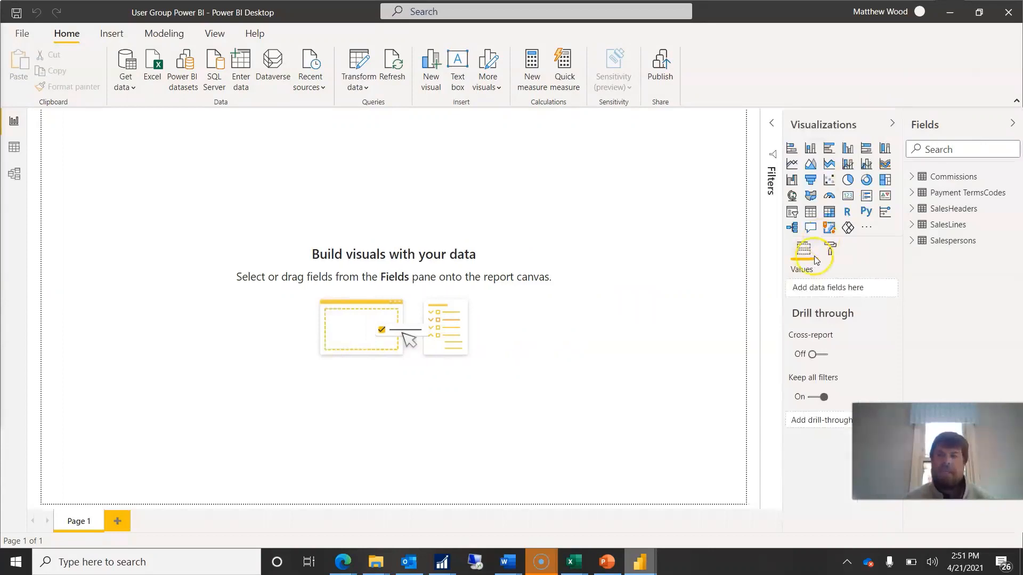
Set the wallpaper color of Page 1 to the medium grey theme shade in the white column
click(830, 249)
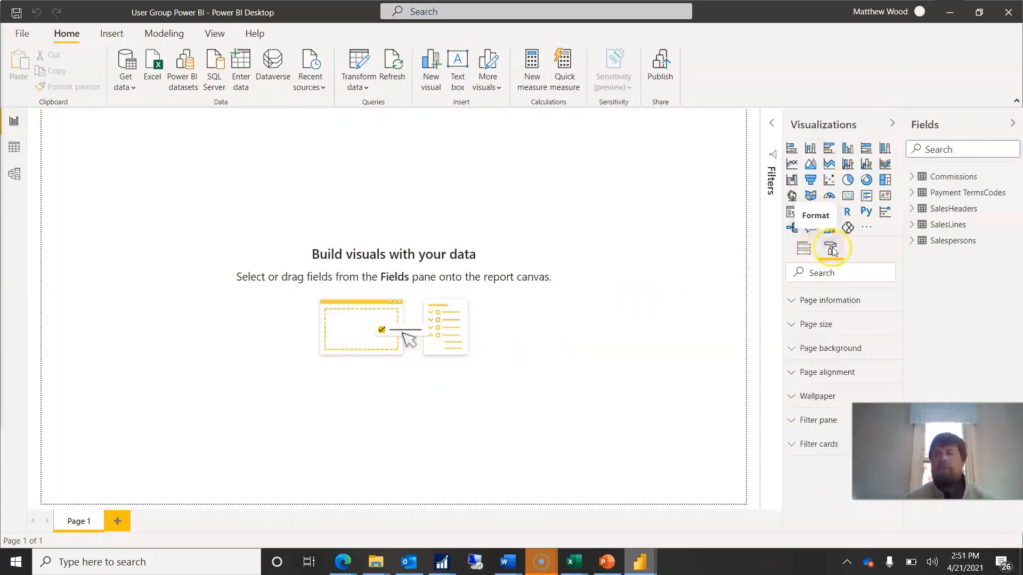
click(792, 355)
click(791, 351)
click(794, 402)
scroll(797, 368, down, 2)
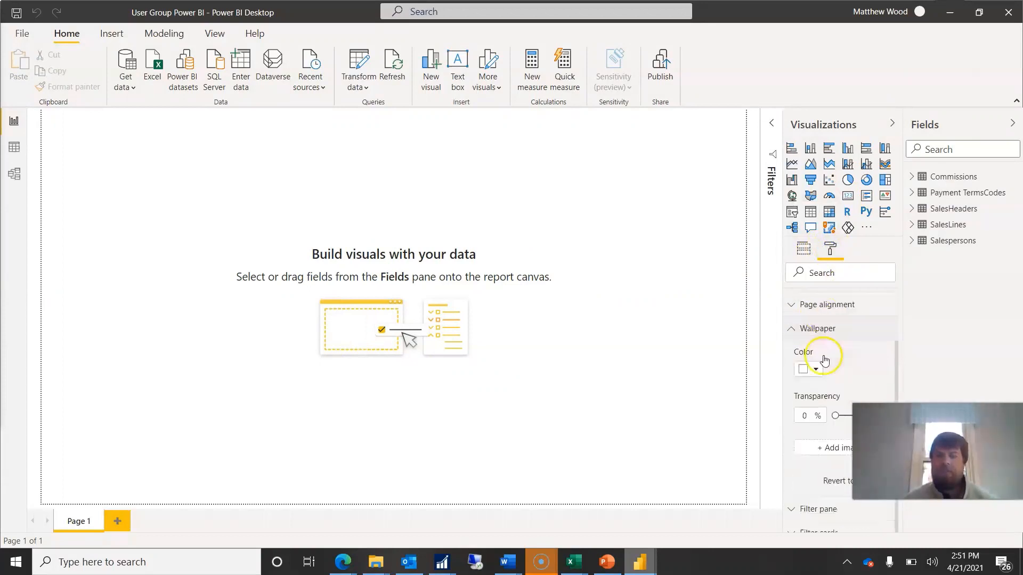
click(817, 364)
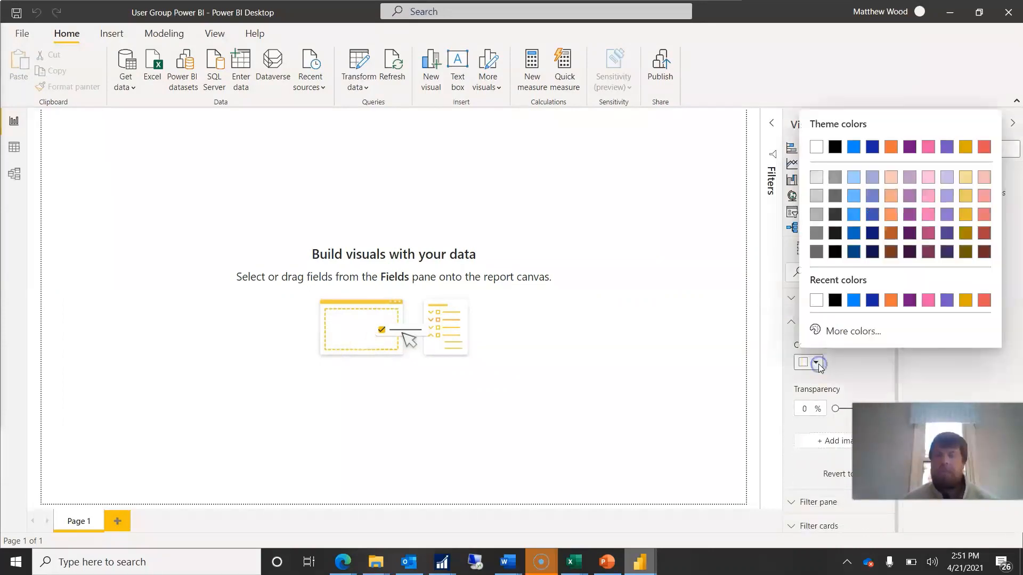
click(817, 214)
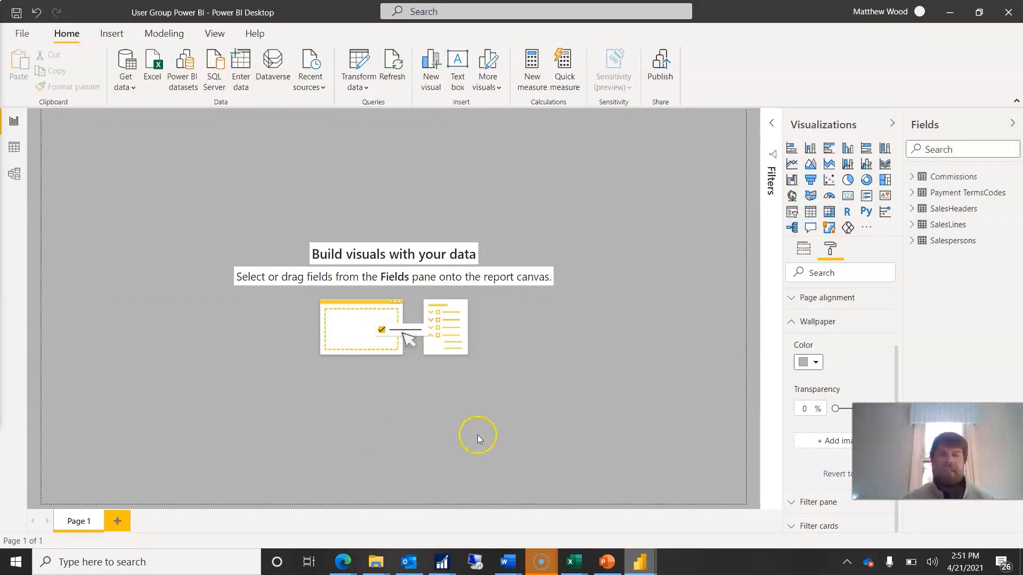
Insert a pie chart on Page 1 with Salesperson from the SalesHeaders table as its legend
click(847, 181)
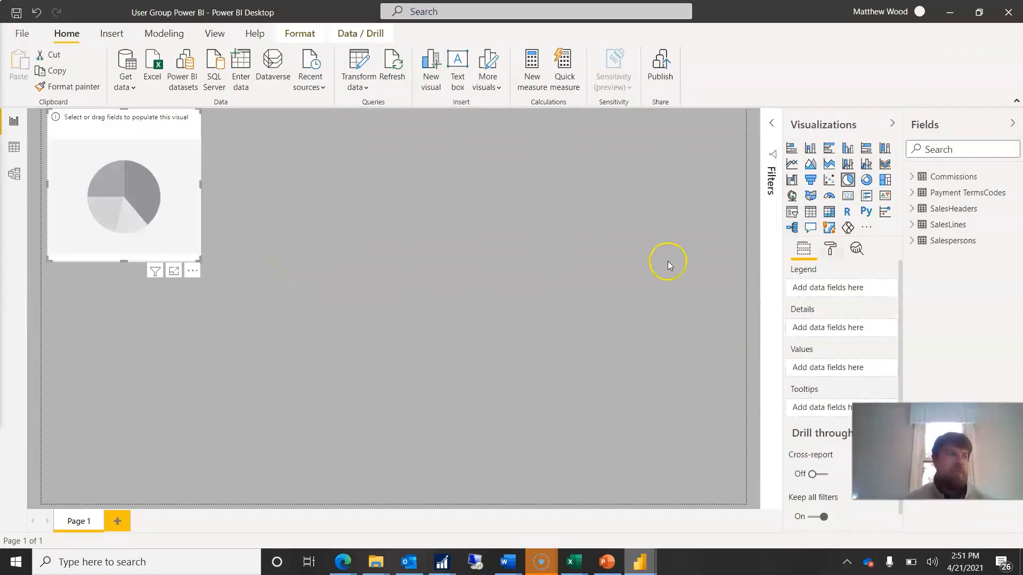
click(912, 210)
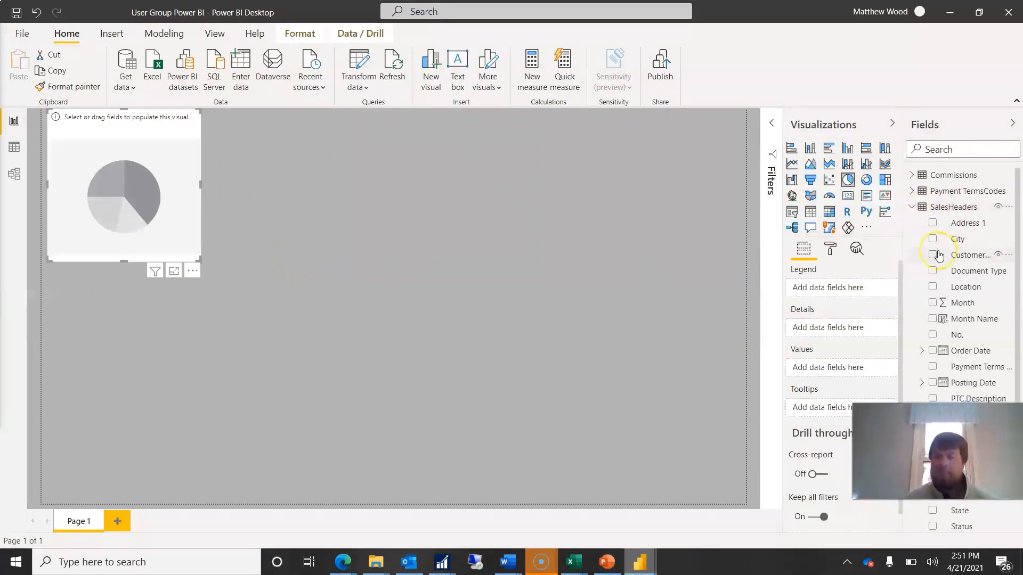
scroll(940, 254, down, 1)
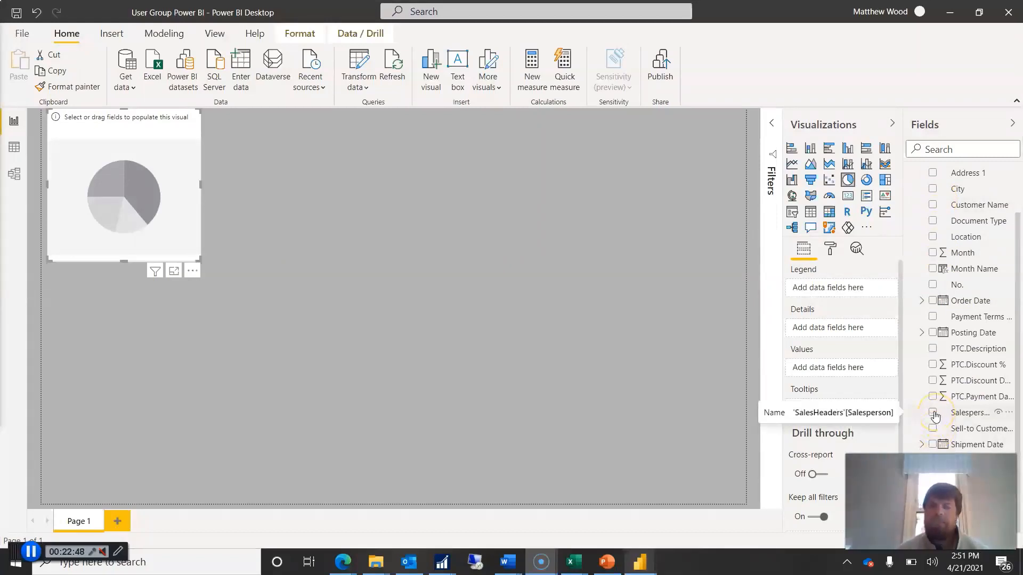
click(932, 413)
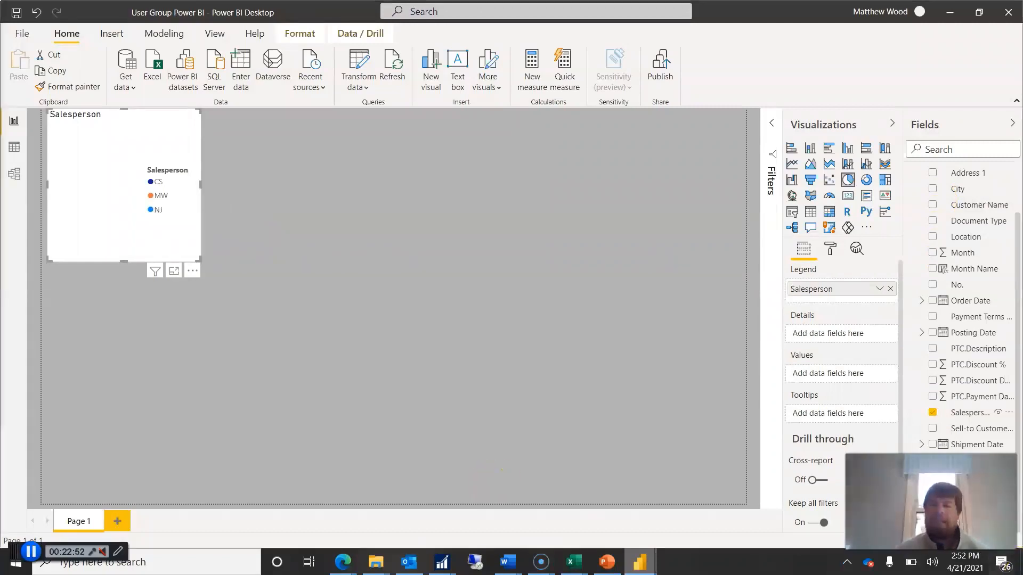
Add Amount from the SalesLines table as the values of the Salesperson pie chart
scroll(941, 297, up, 2)
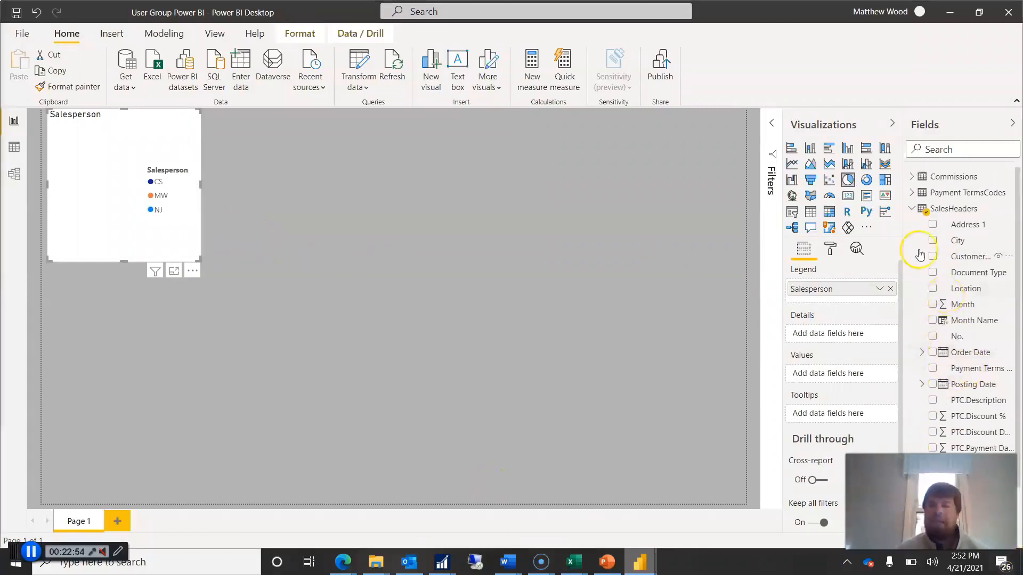
click(912, 209)
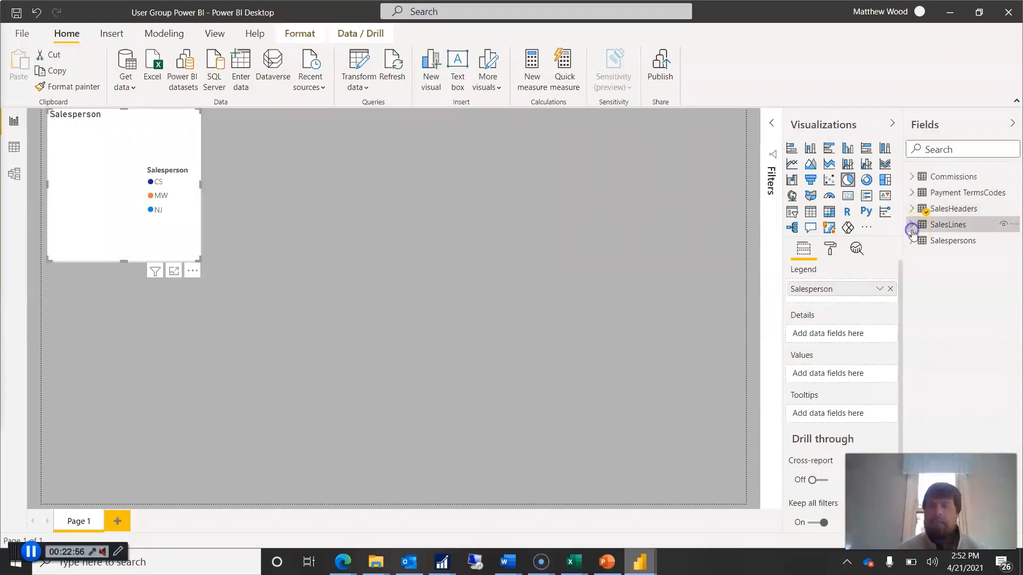
click(913, 230)
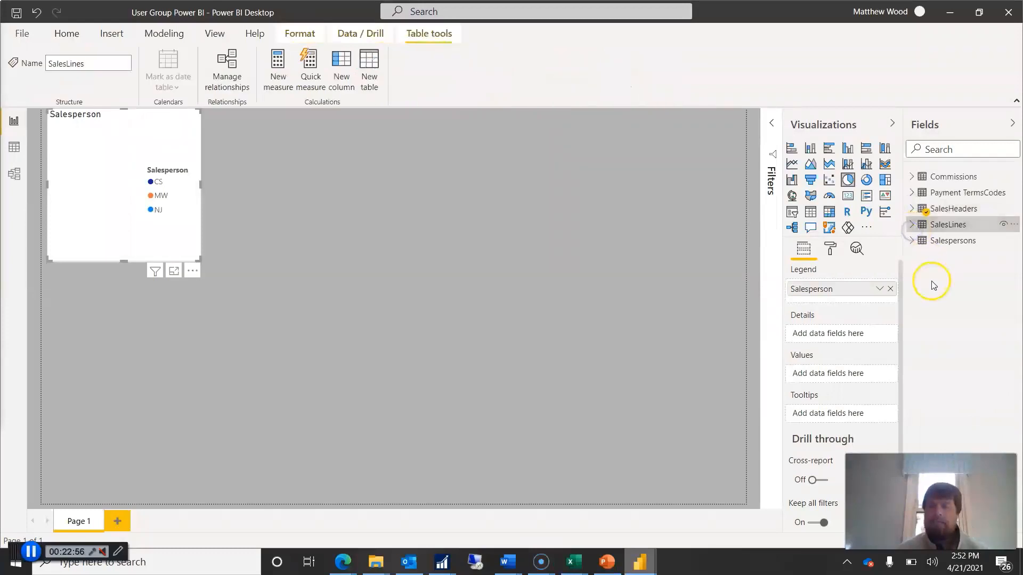
click(912, 226)
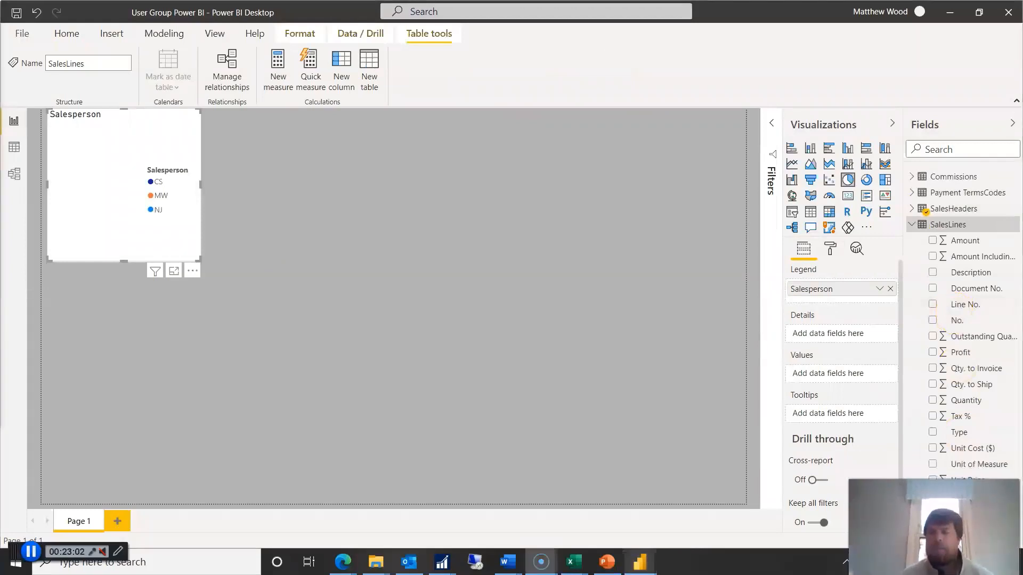
click(932, 241)
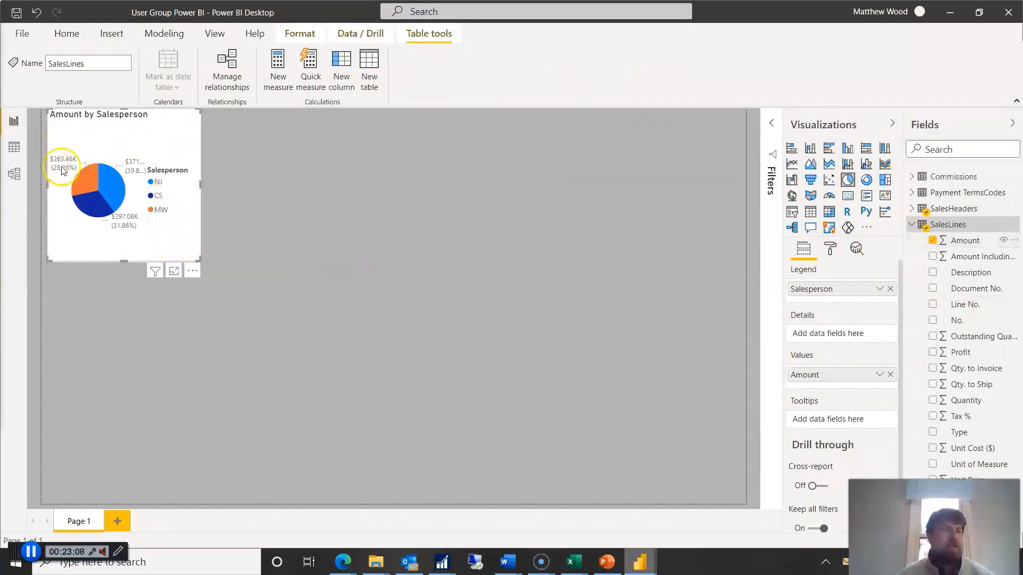
Enlarge the Amount by Salesperson pie chart to more than half the page height and dismiss the e-mail notification
drag(200, 260, 261, 279)
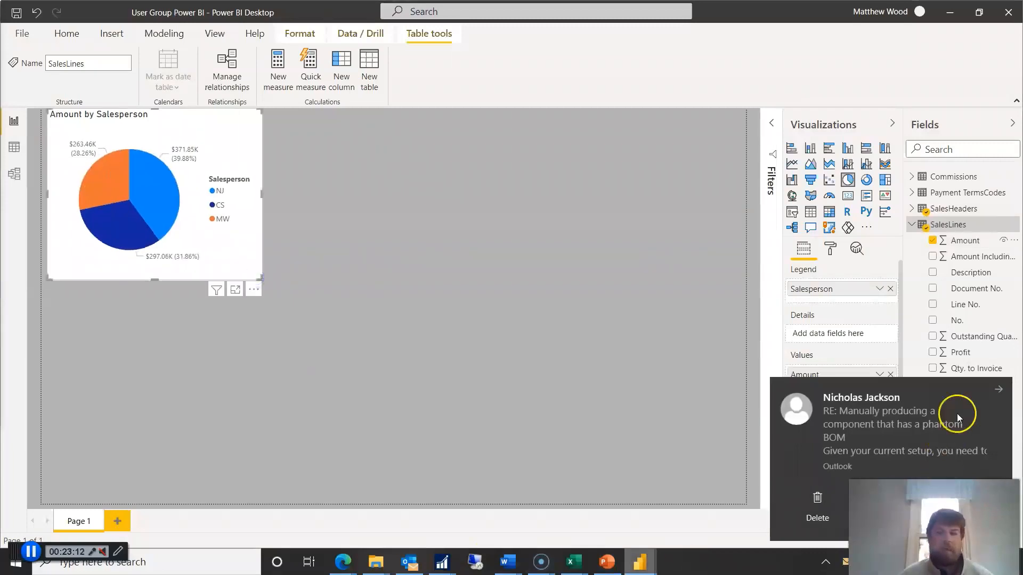
click(996, 389)
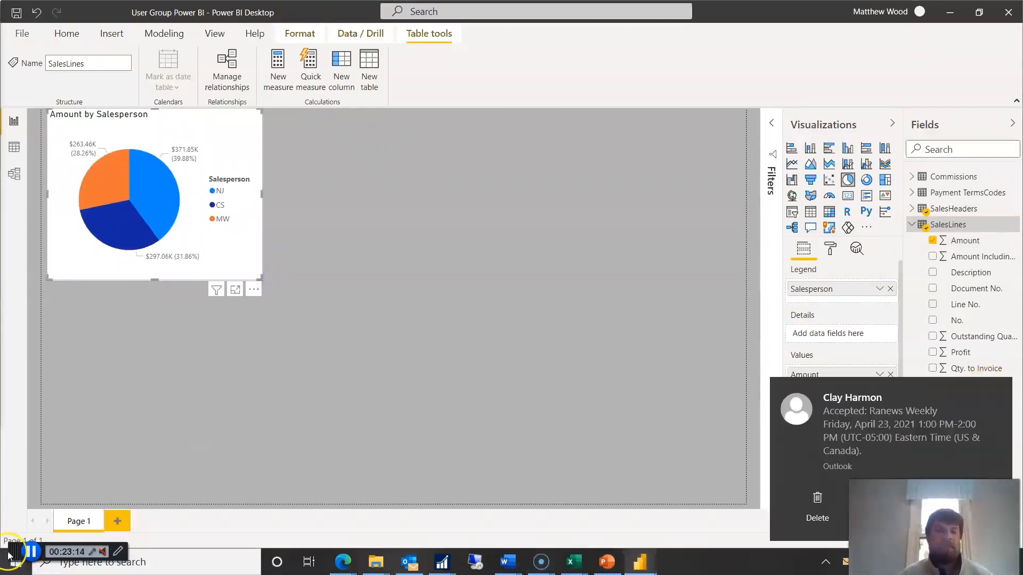
drag(260, 278, 267, 305)
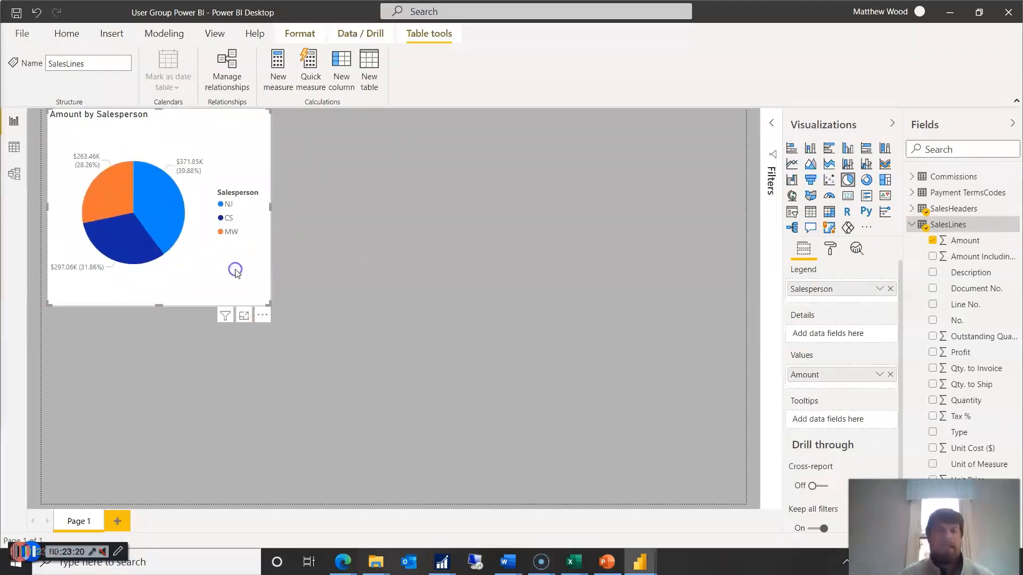
Set the background color of the Amount by Salesperson pie chart to the same medium grey as the wallpaper
click(831, 252)
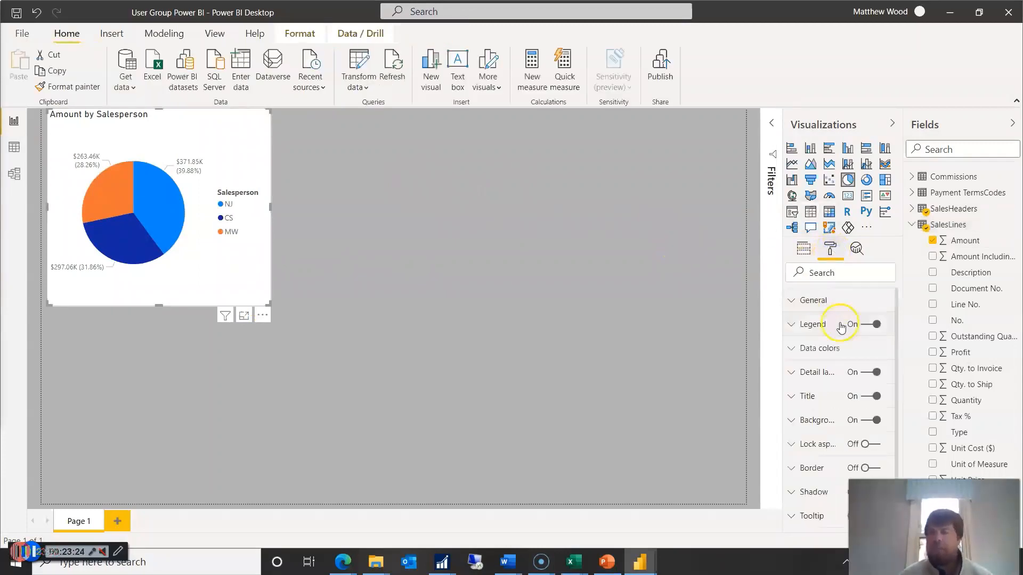
scroll(843, 324, down, 1)
click(791, 409)
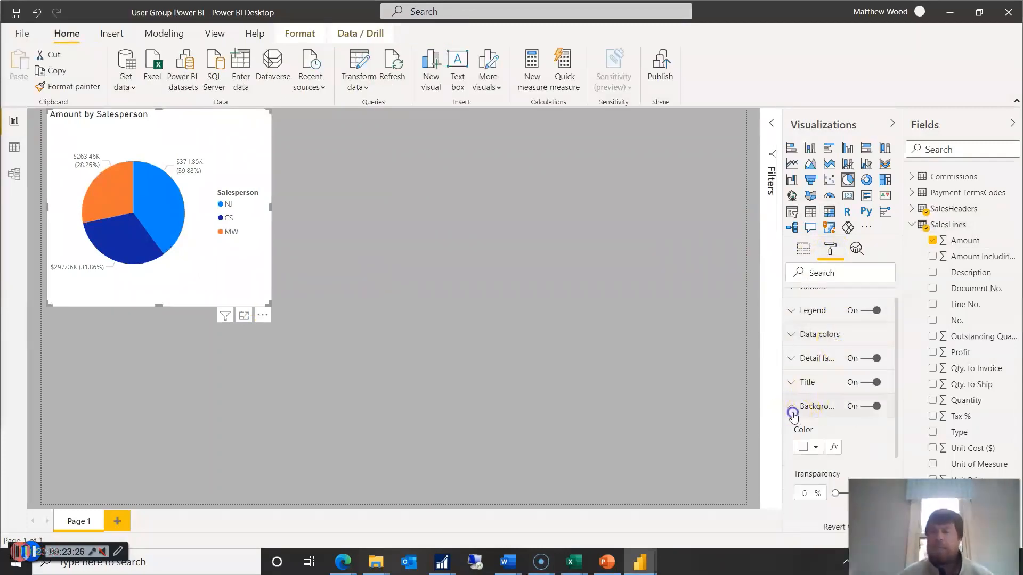
click(815, 447)
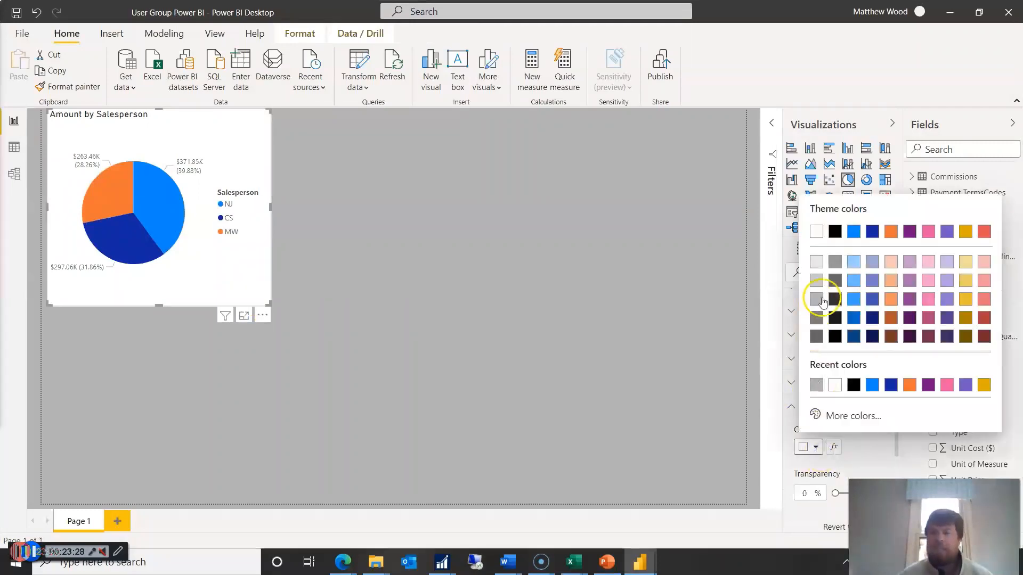
click(821, 300)
click(341, 235)
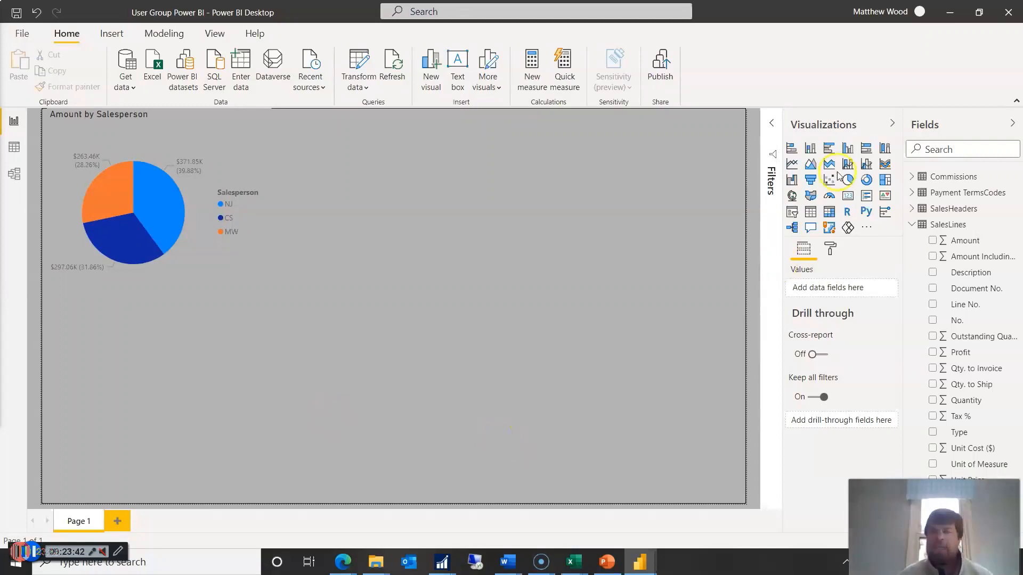
Insert a clustered column chart below the pie chart with Location from SalesHeaders on its axis
click(847, 151)
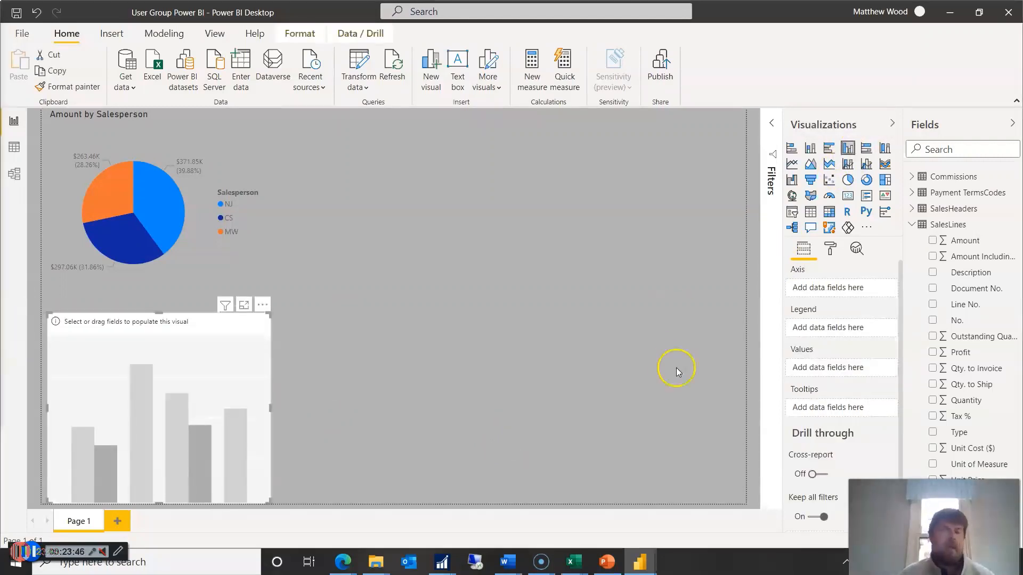
click(913, 225)
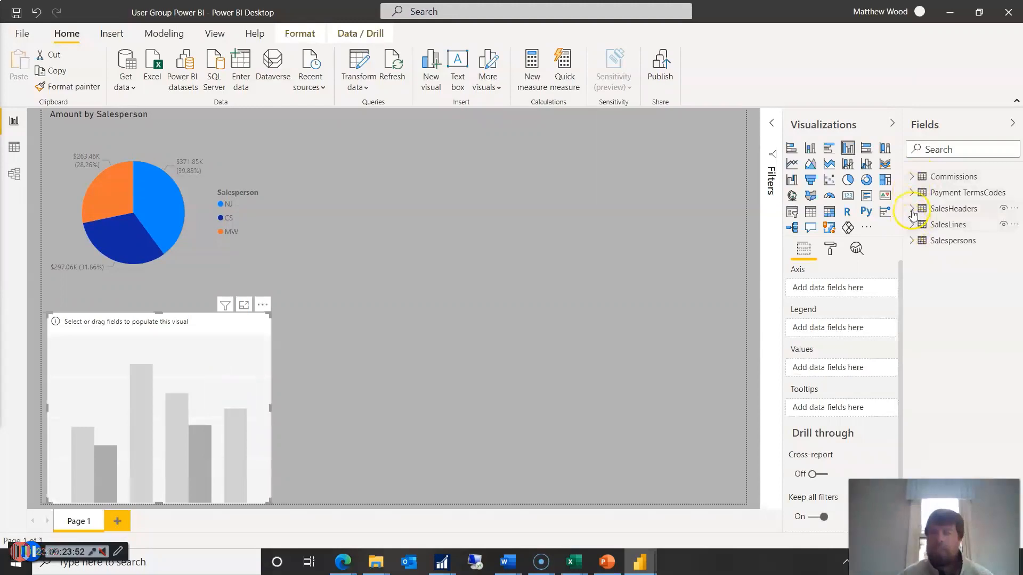
click(911, 209)
scroll(939, 259, down, 1)
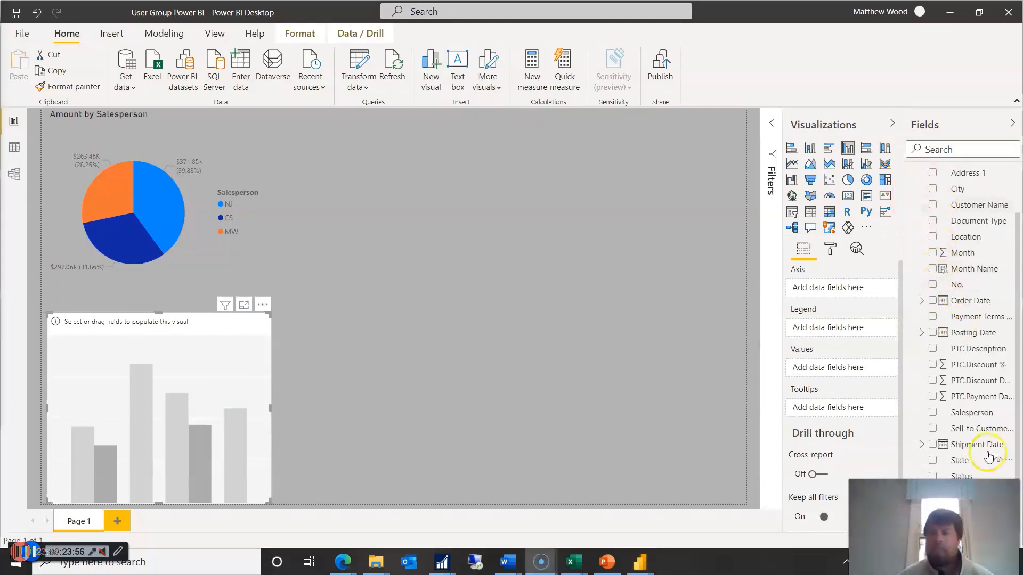
click(933, 237)
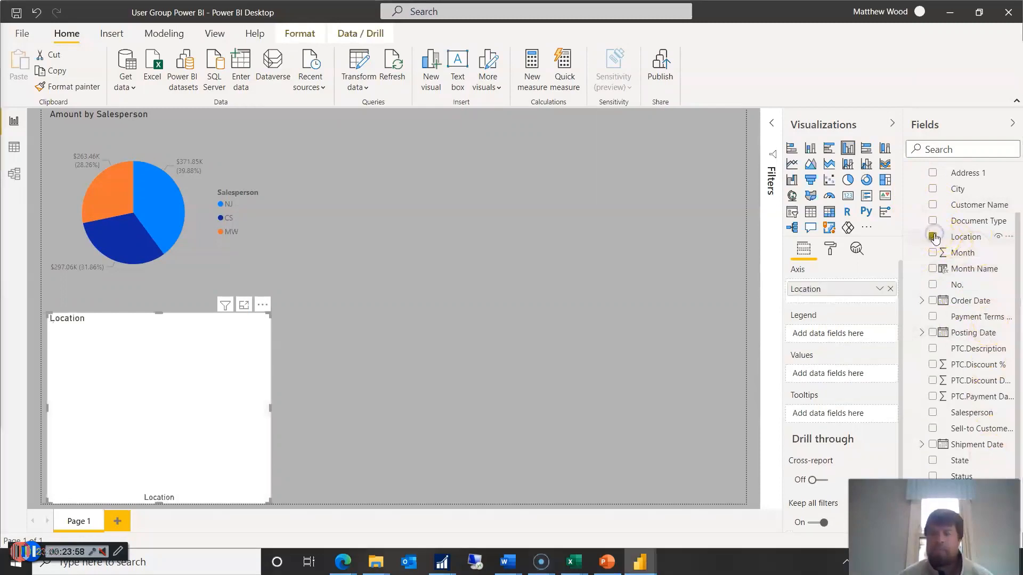
Add Amount from the SalesLines table as the values of the Location column chart
scroll(925, 182, up, 2)
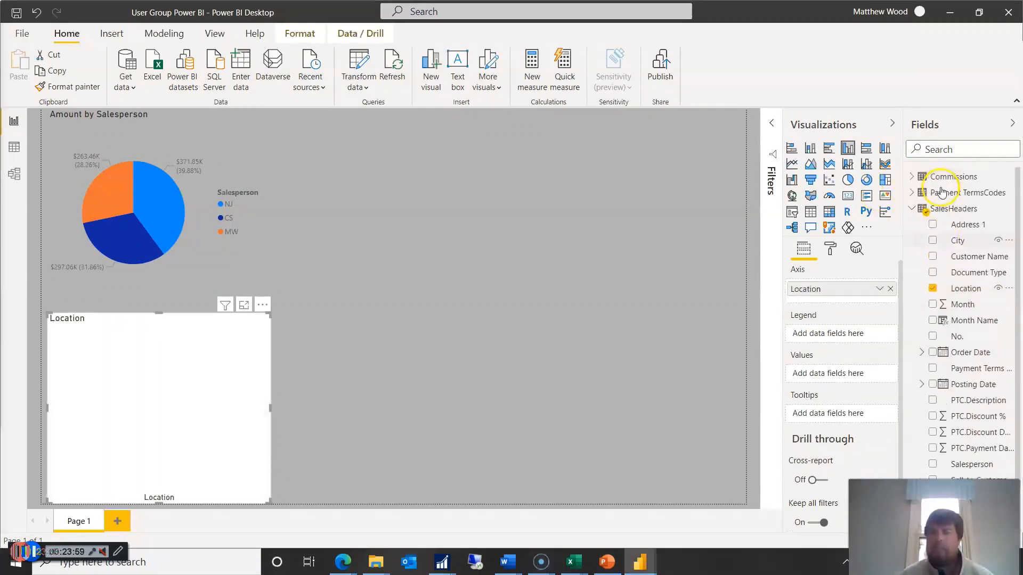
click(917, 209)
click(912, 225)
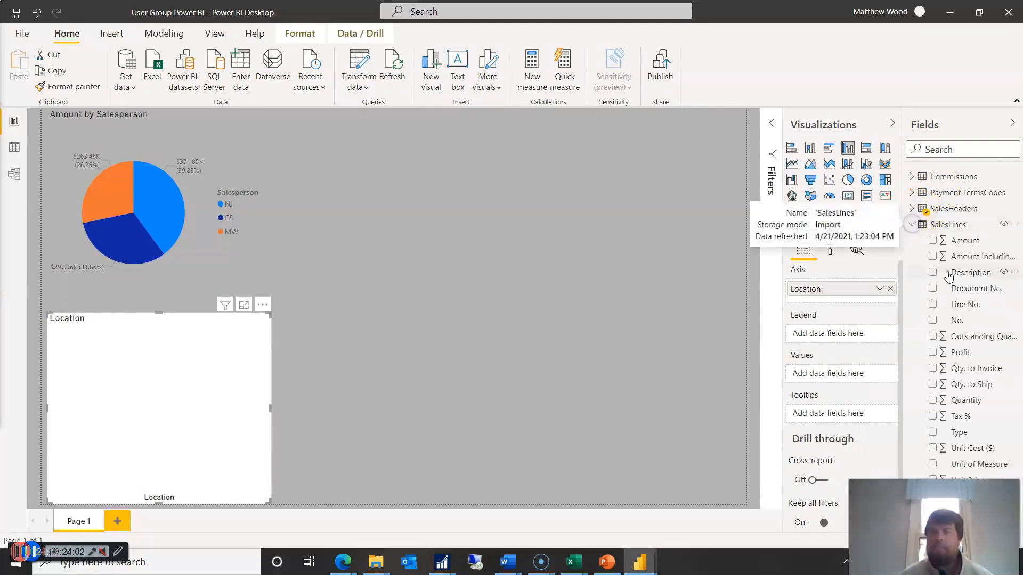
click(933, 240)
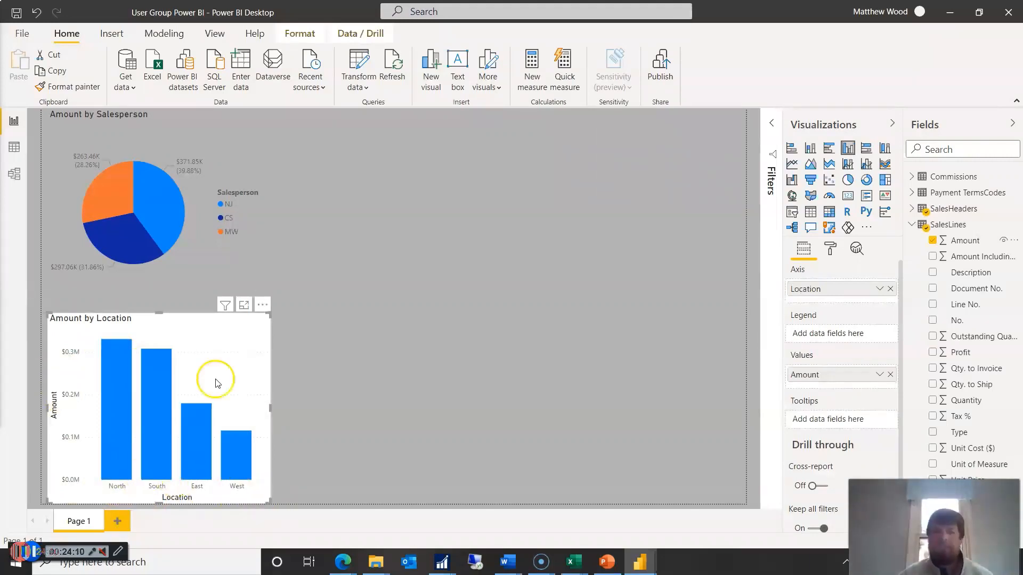
Set the background color of the Amount by Location column chart to the recently used medium grey
click(223, 353)
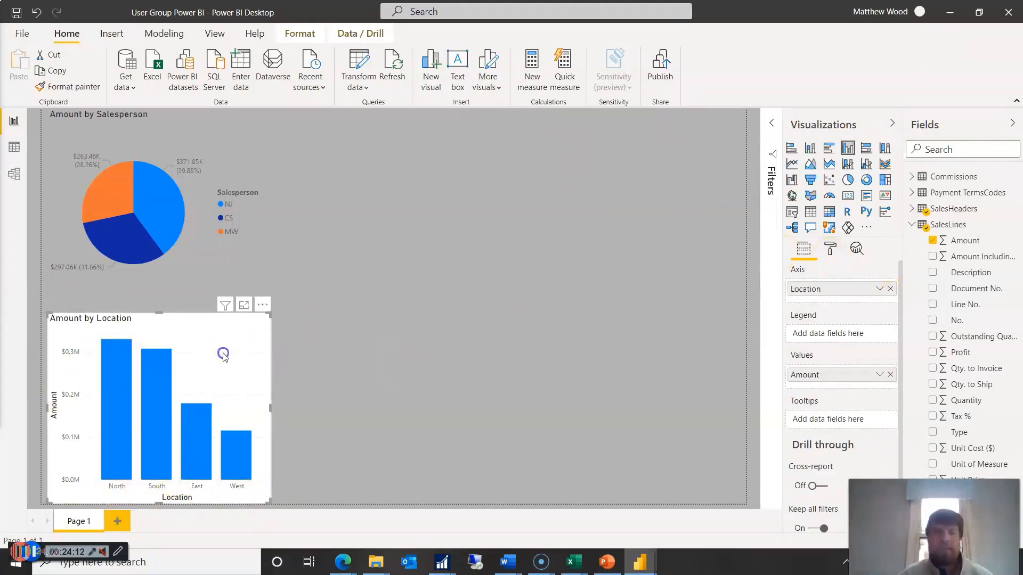
click(830, 249)
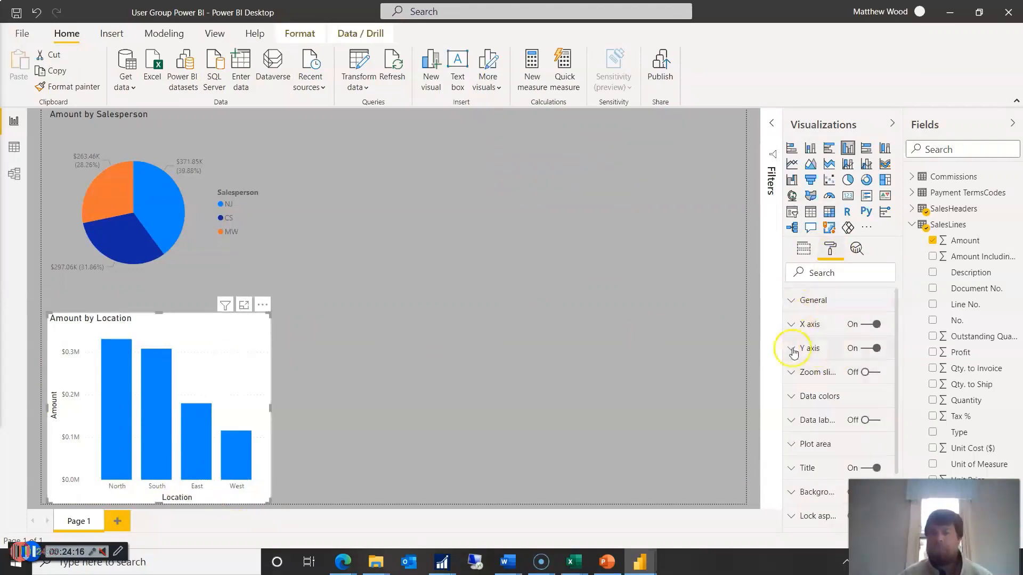
click(791, 488)
scroll(812, 434, down, 2)
click(815, 399)
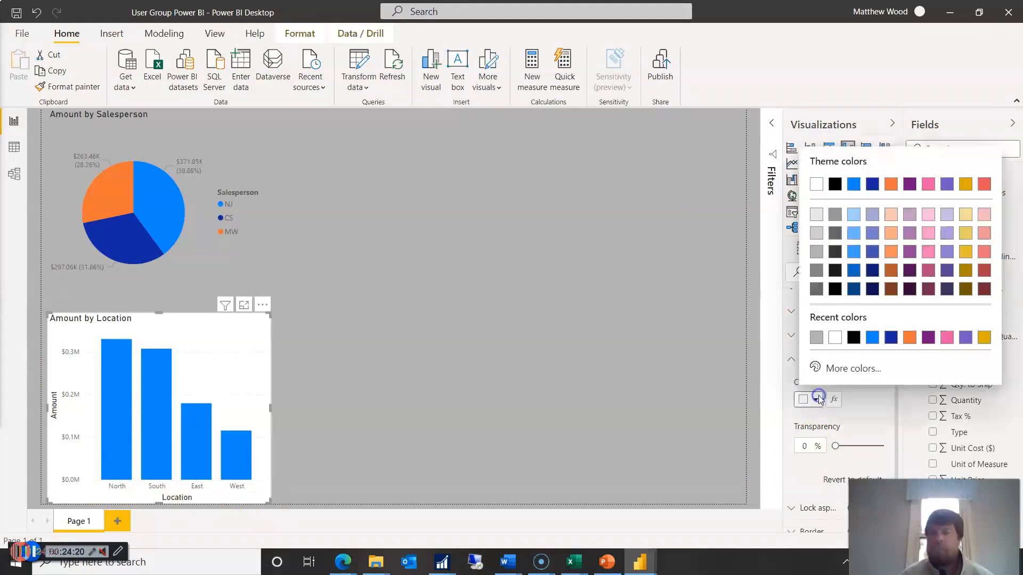
click(816, 337)
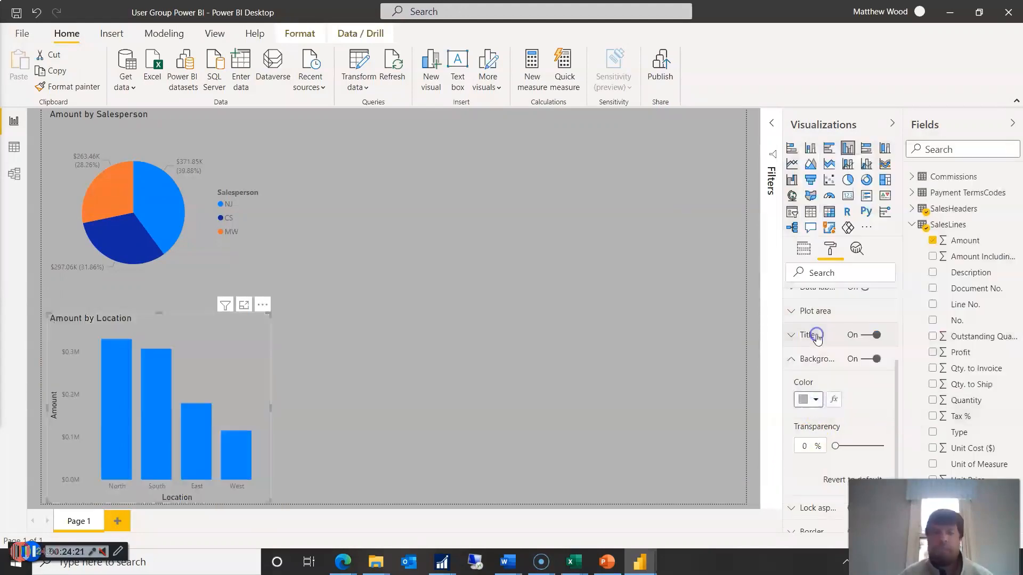
click(312, 359)
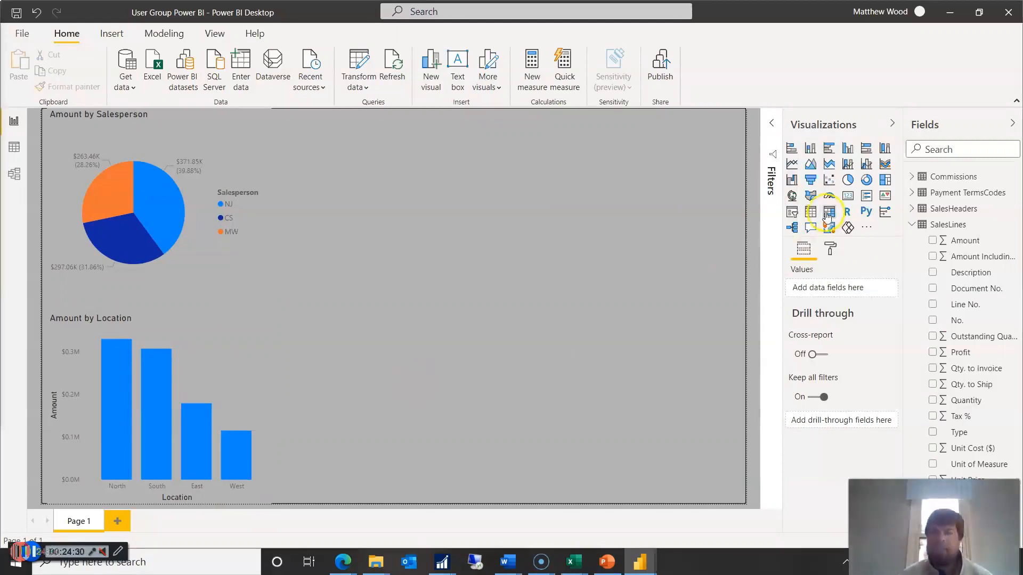
Insert a pie chart beside the Salesperson pie chart with Customer Name from SalesHeaders as legend and Amount from SalesLines as values
click(848, 180)
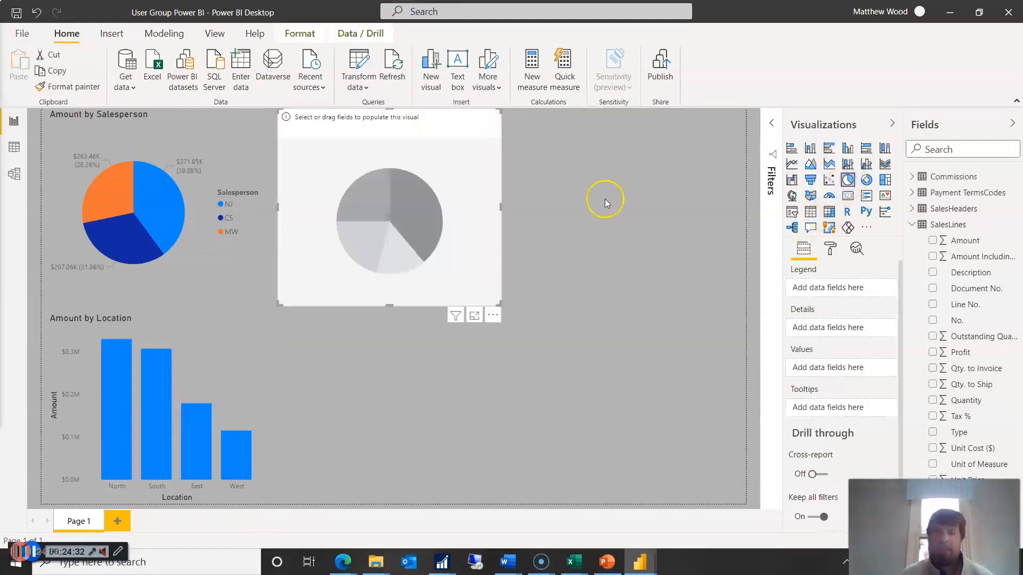
click(911, 209)
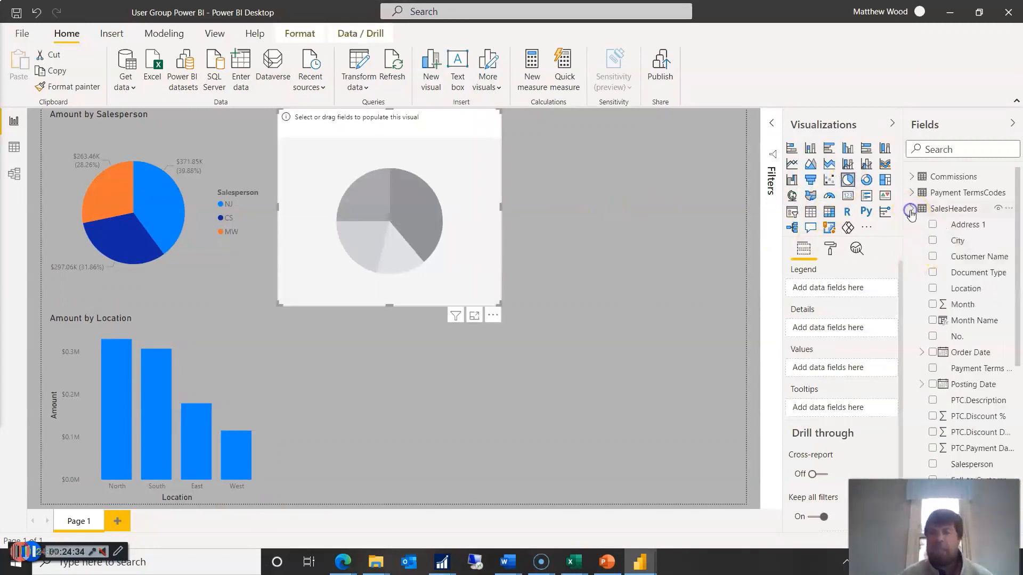
click(932, 257)
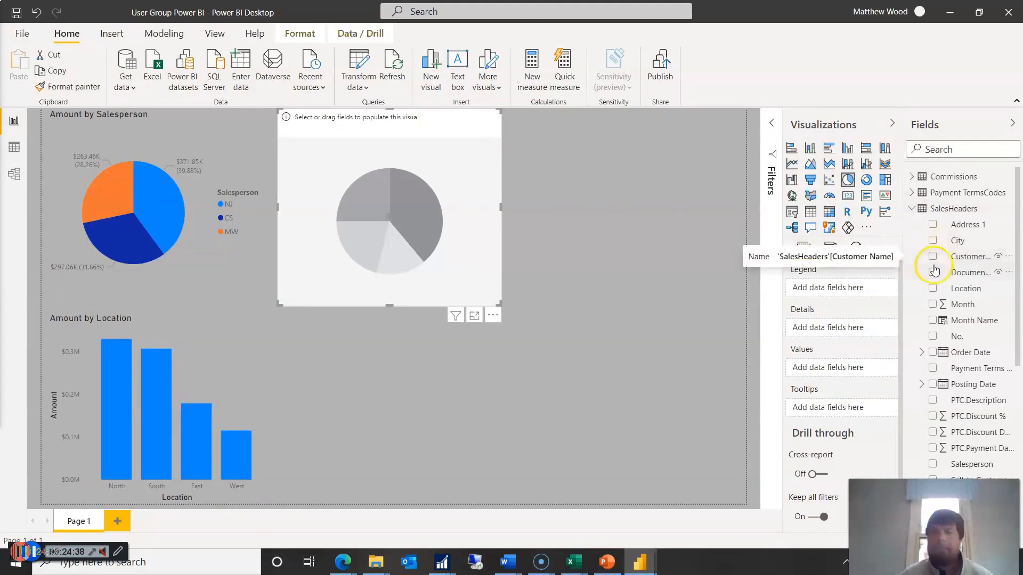
click(934, 261)
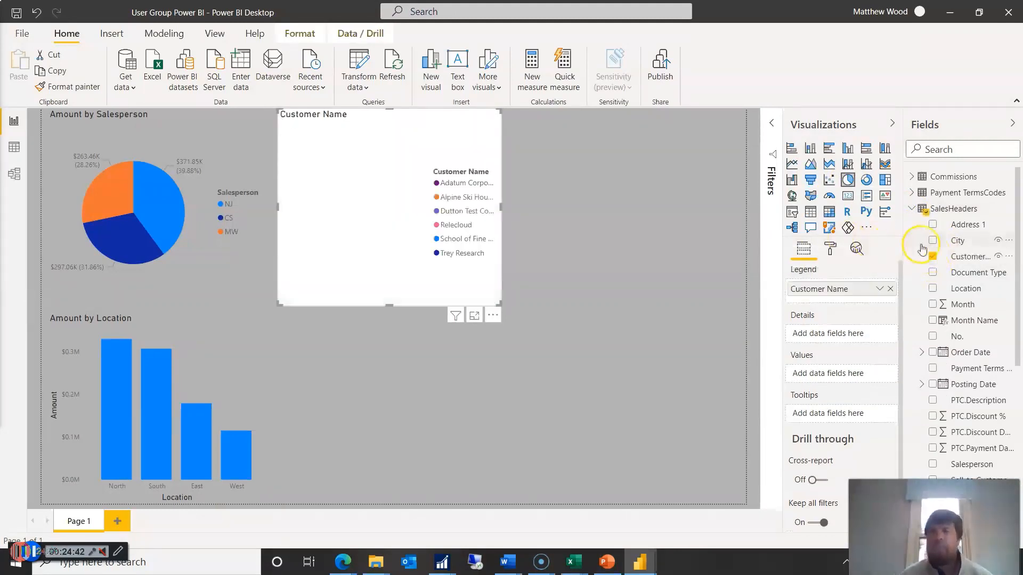
scroll(921, 242, down, 3)
scroll(922, 249, down, 4)
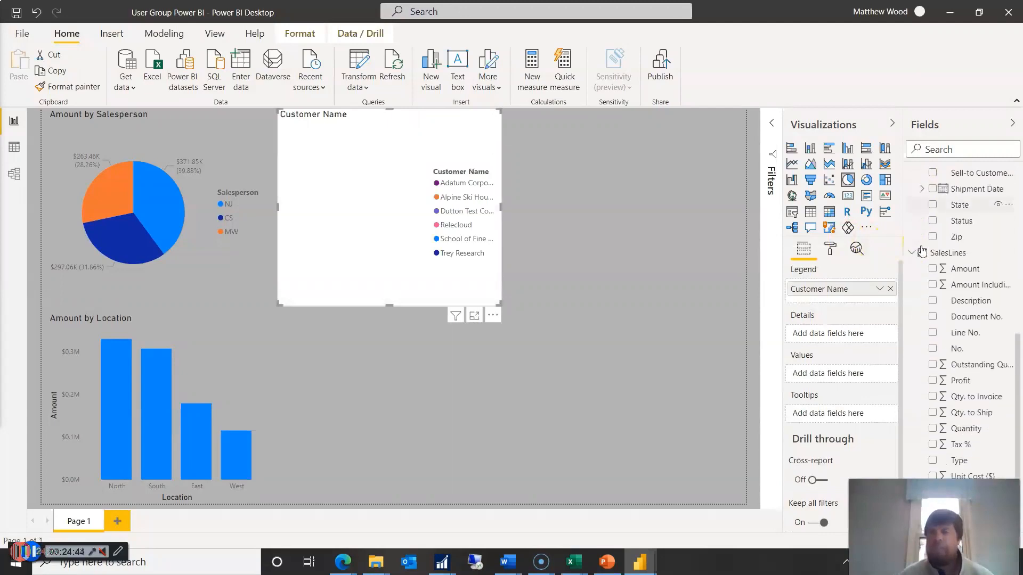
click(933, 269)
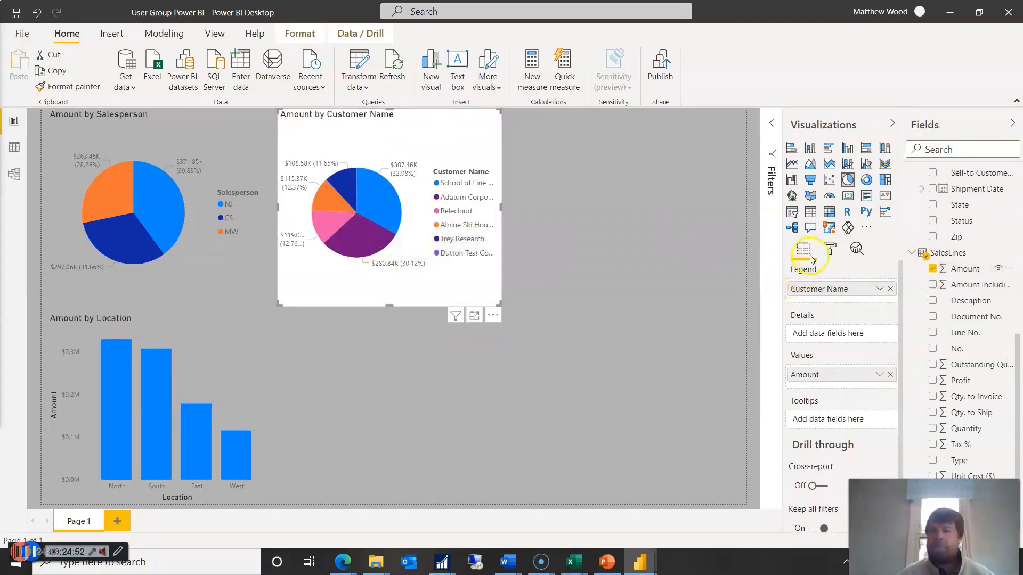
Set the Amount by Customer Name pie chart's background to the recently used medium grey and shift the chart slightly right
click(831, 249)
scroll(832, 333, down, 1)
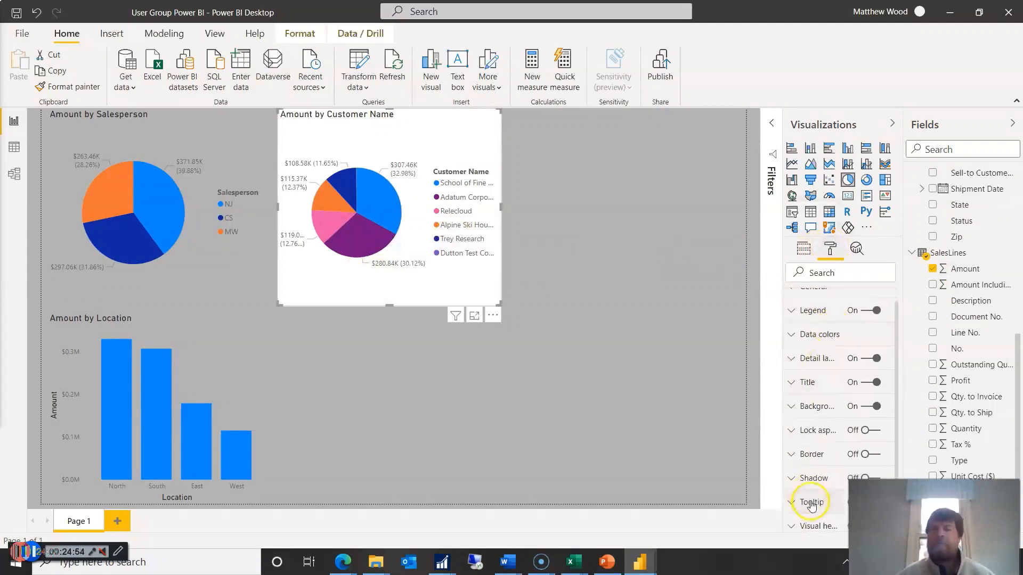
click(796, 407)
click(808, 447)
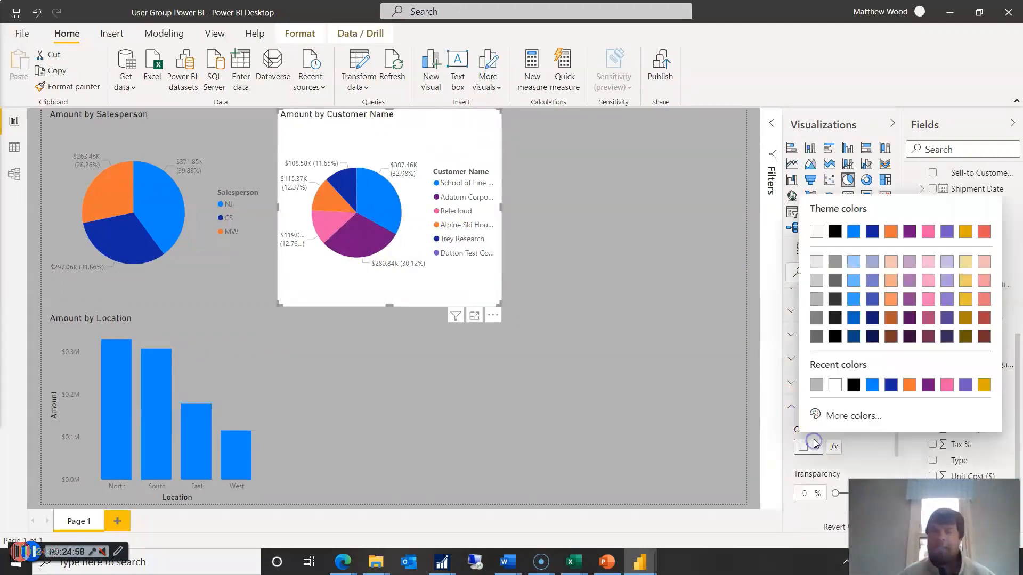
click(814, 390)
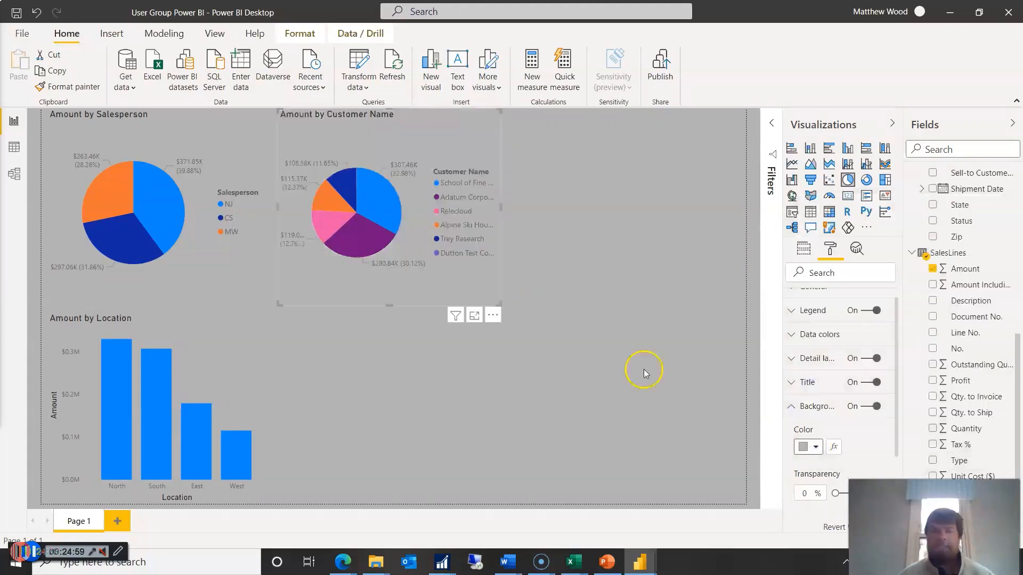
click(461, 372)
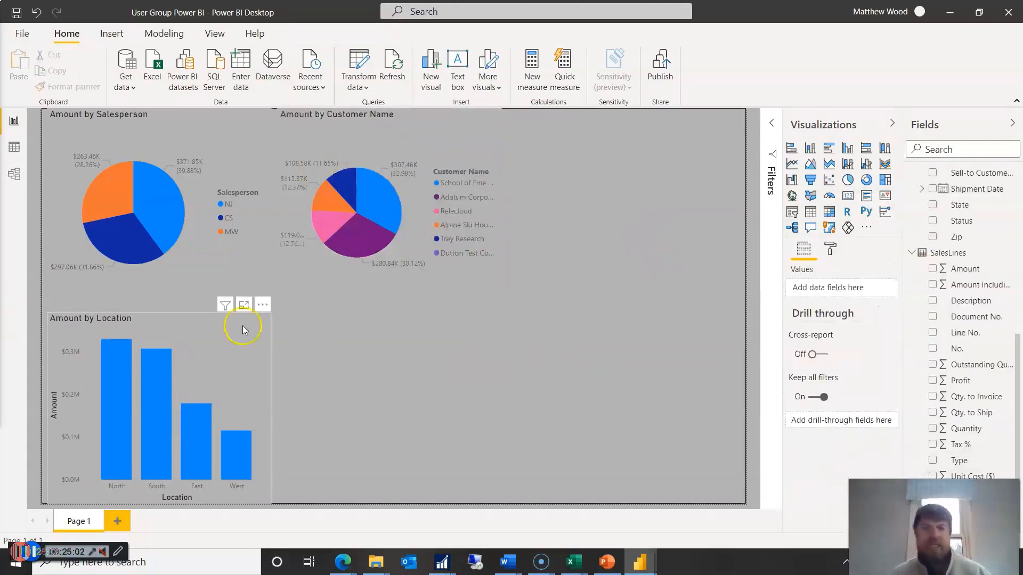
mouse_move(365, 142)
mouse_down()
mouse_move(605, 263)
mouse_move(366, 139)
mouse_up()
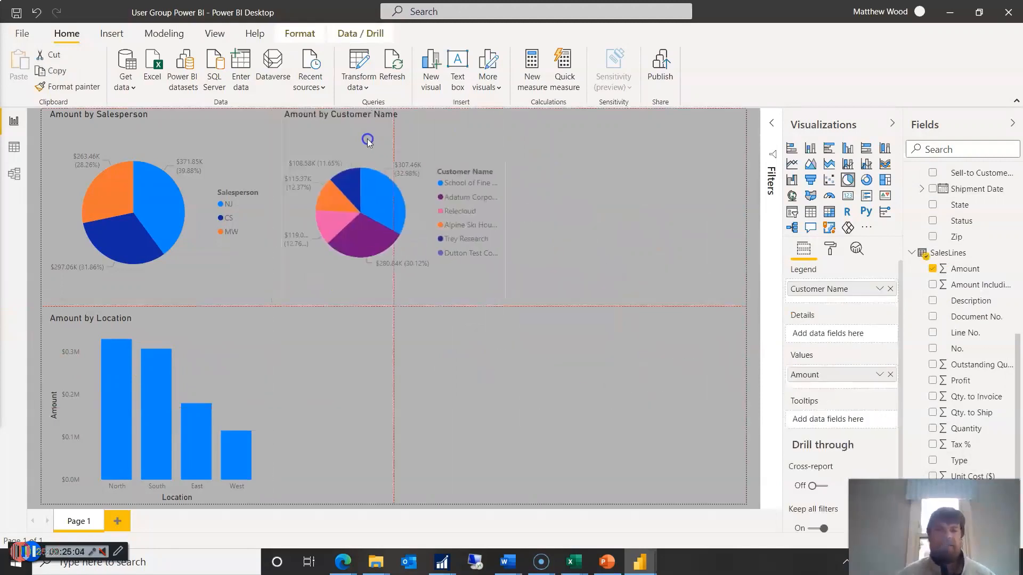
click(340, 342)
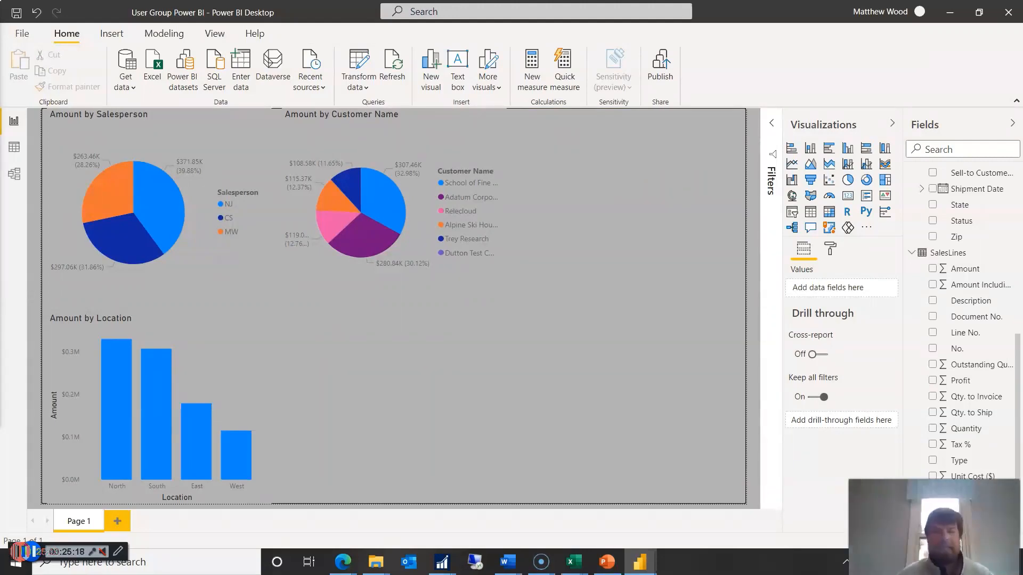
Insert a filled map below the Customer Name pie chart with State as location and average Amount in its tooltips
click(811, 197)
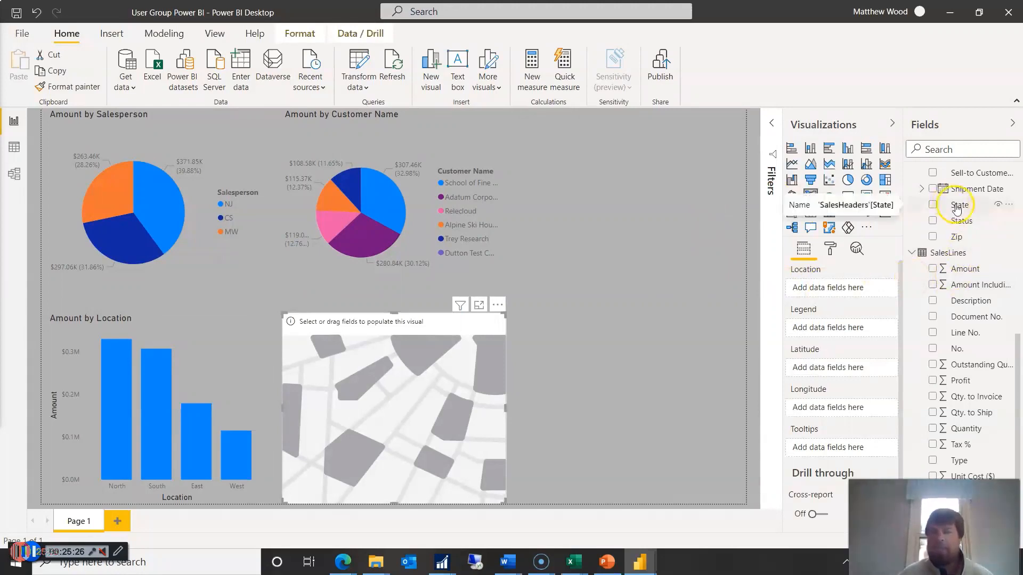
drag(958, 208, 826, 292)
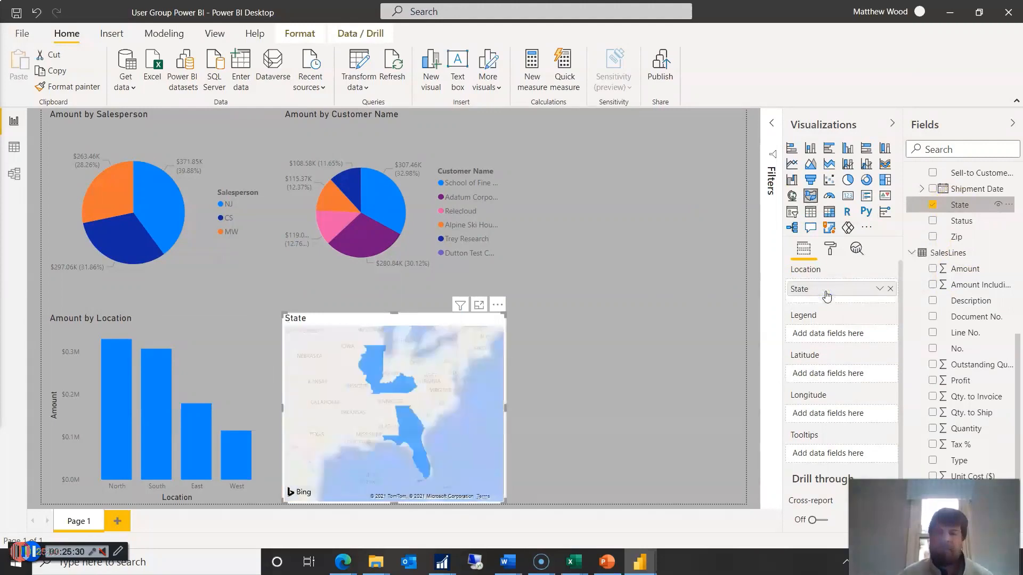
drag(954, 269, 827, 416)
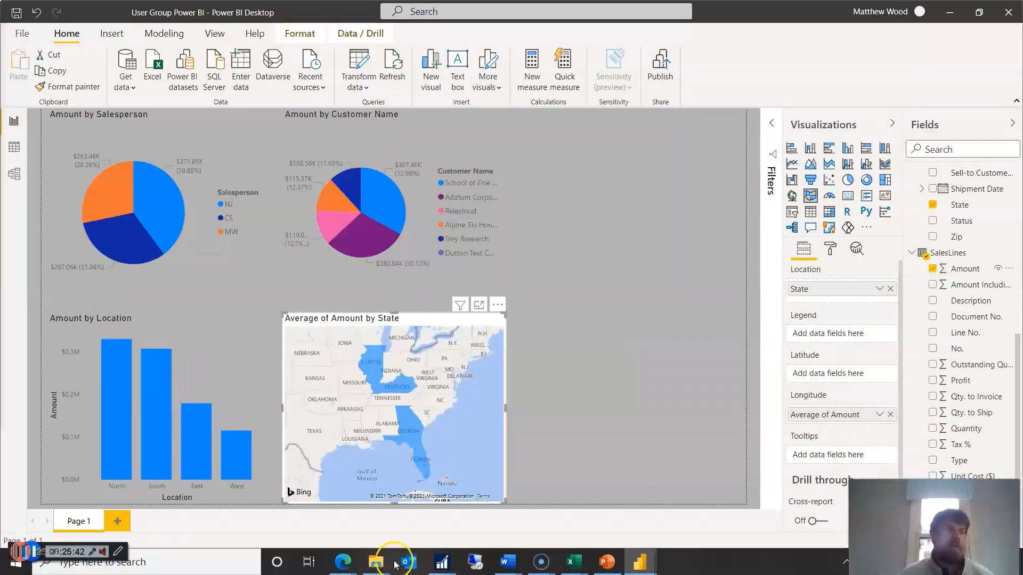
scroll(831, 360, down, 2)
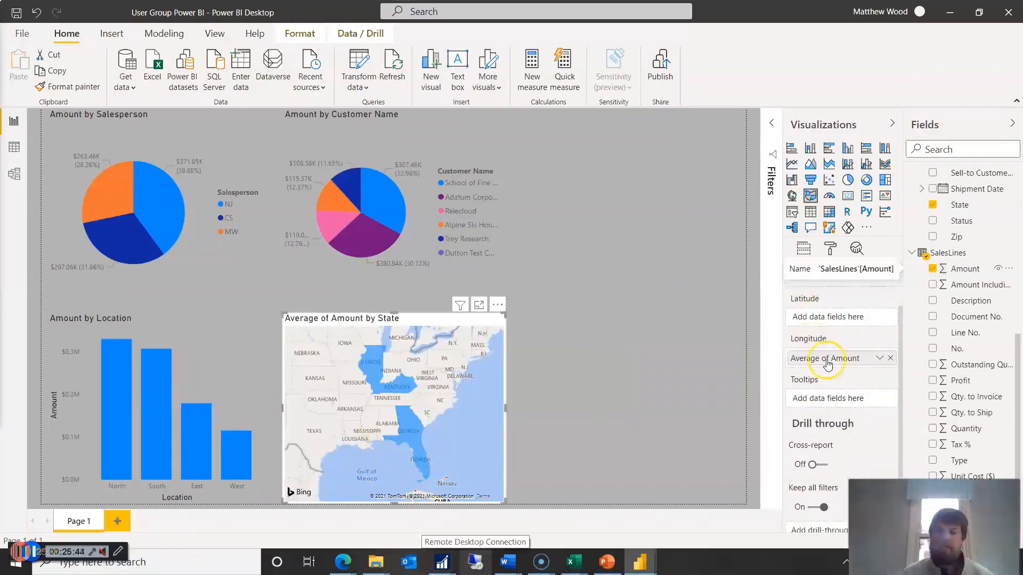
drag(842, 350, 845, 394)
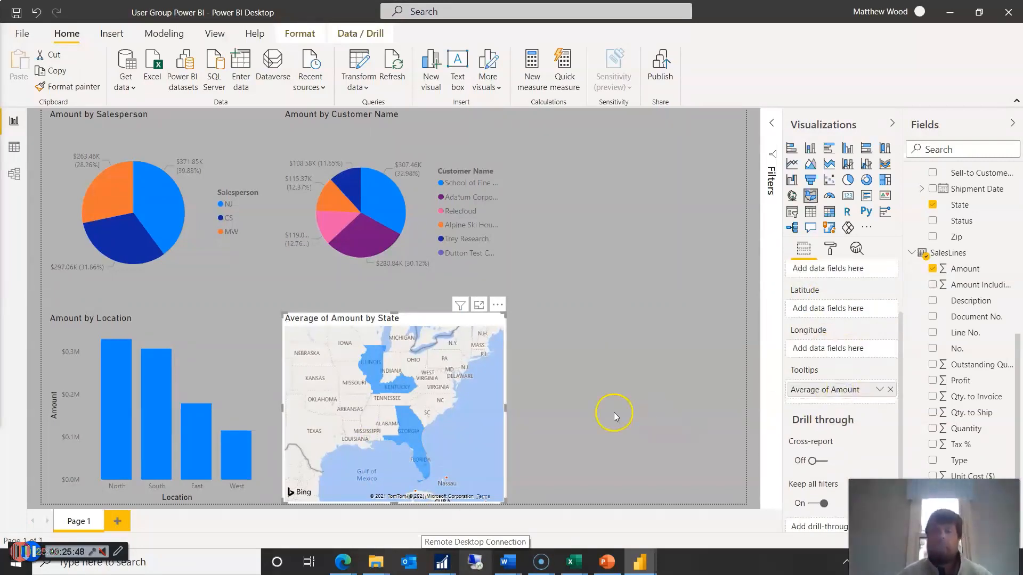
click(571, 329)
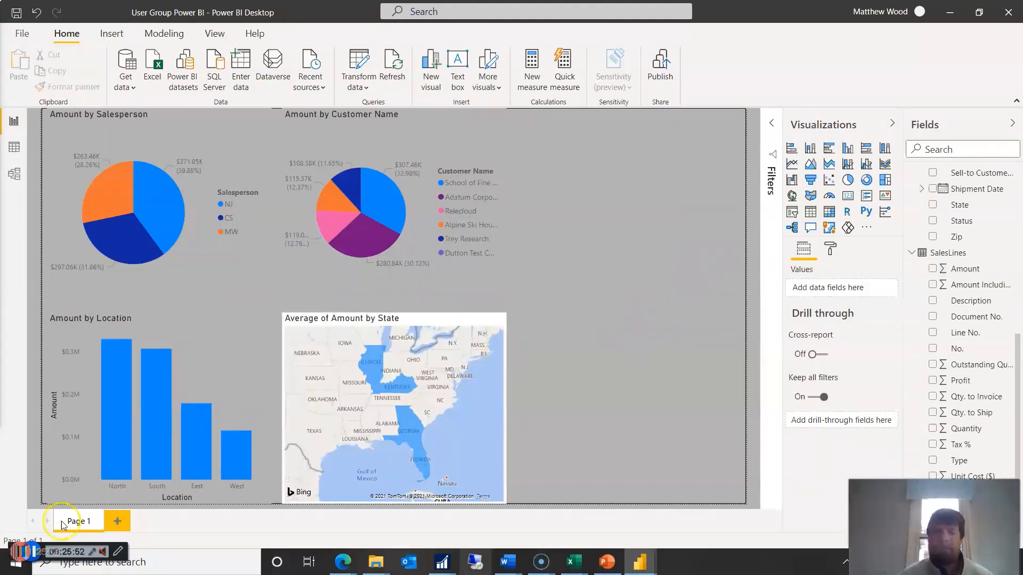
Convert the filled map by State to a bubble map and inspect the tooltip of the Florida bubble
click(485, 408)
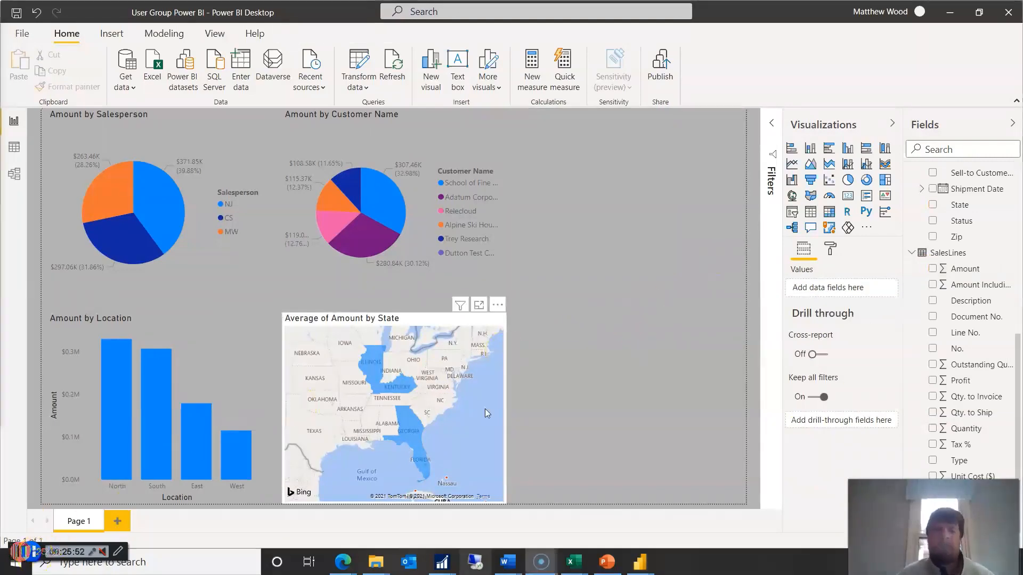
click(792, 197)
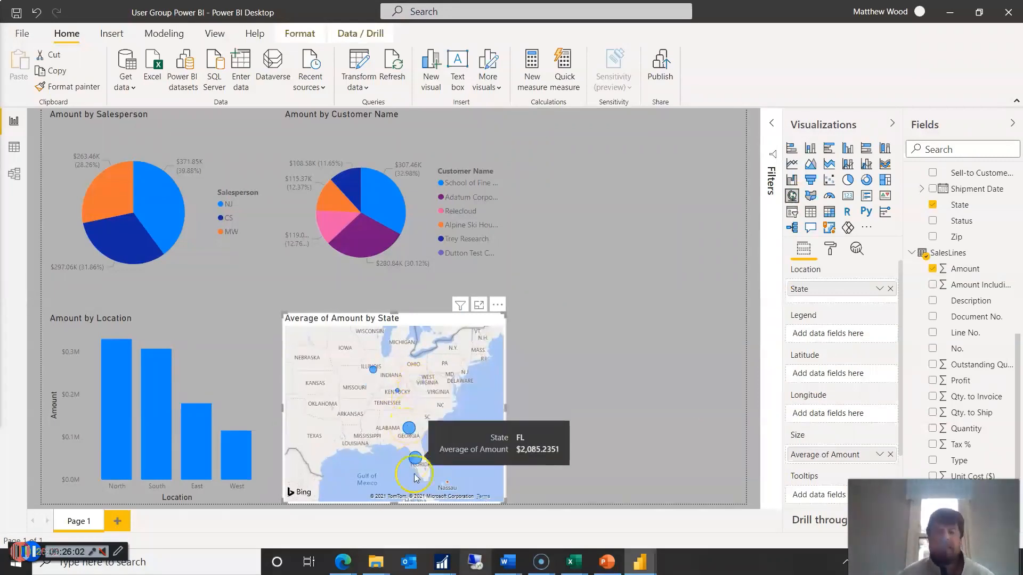
mouse_move(415, 466)
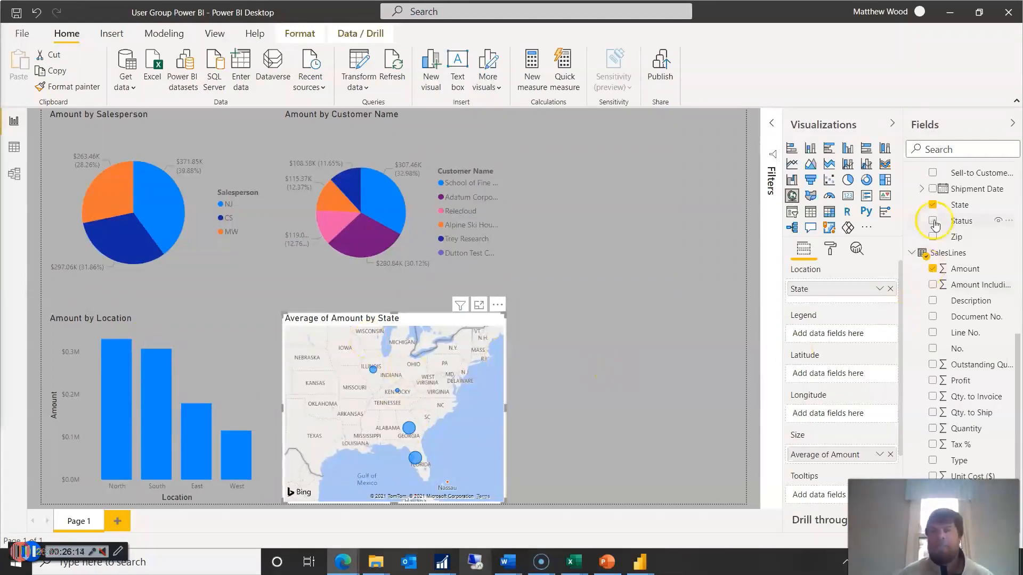
Insert a third pie chart in the upper row with Customer Name from SalesHeaders as its legend
click(590, 204)
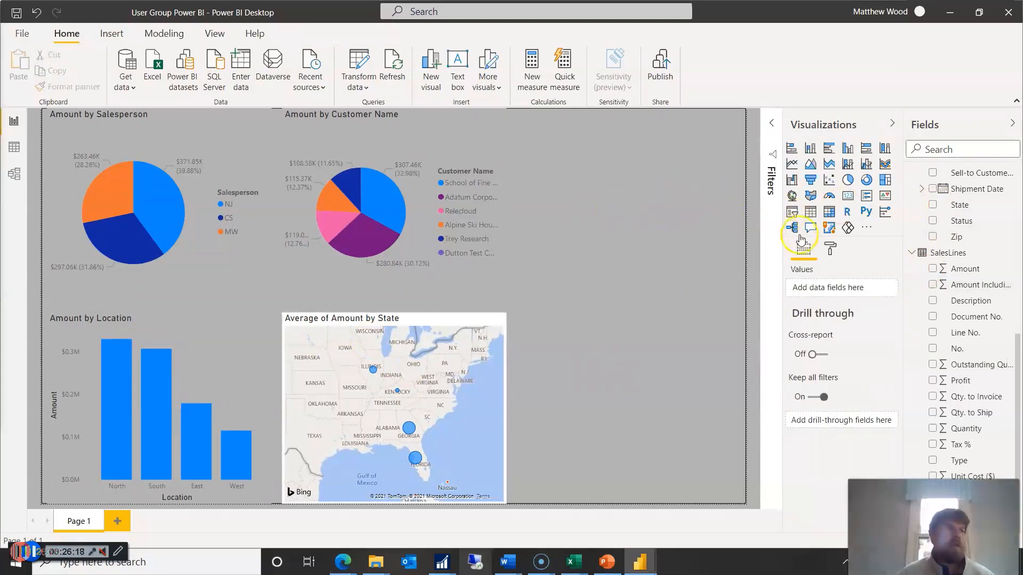
click(848, 180)
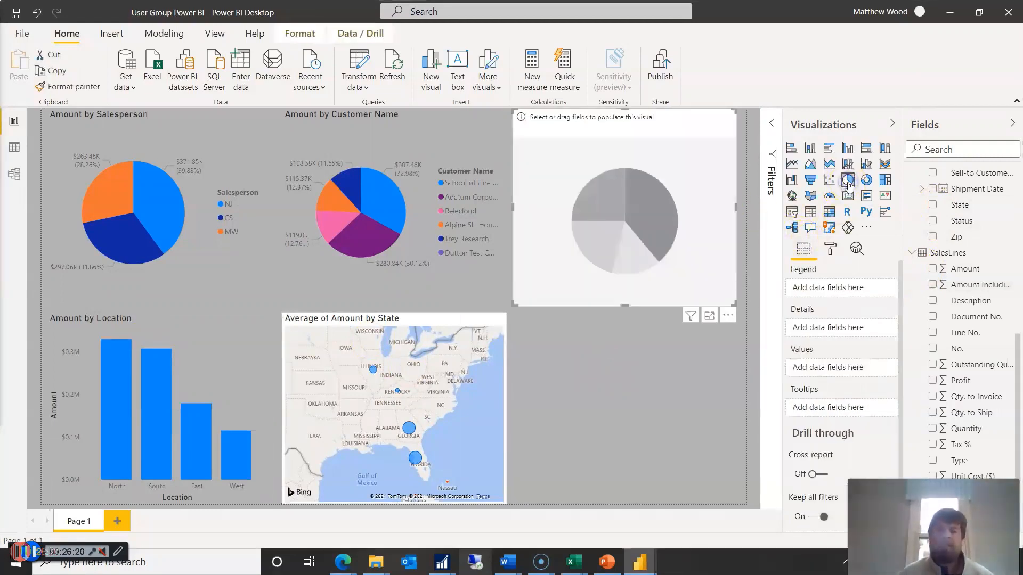
scroll(973, 267, up, 2)
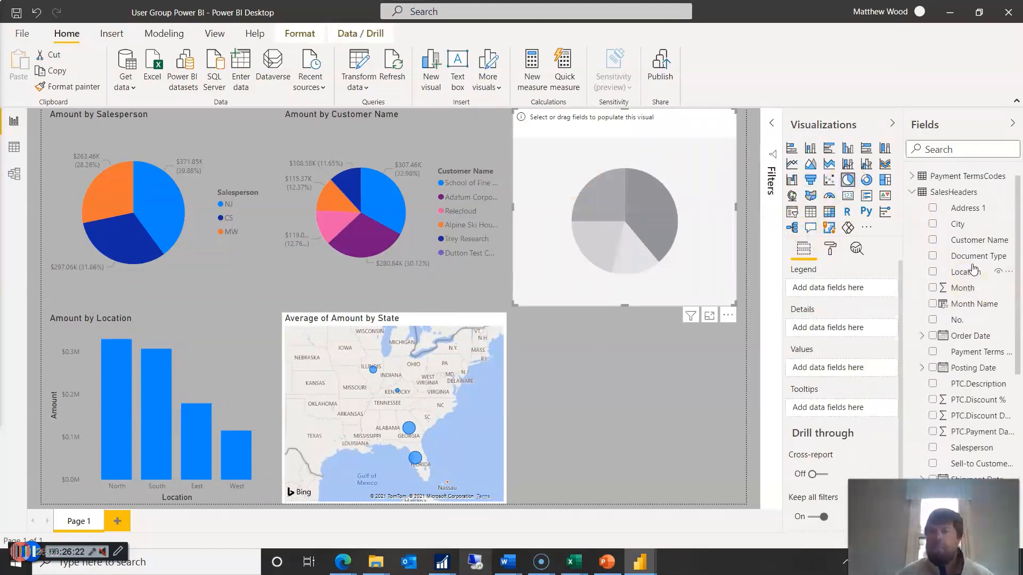
scroll(939, 265, up, 3)
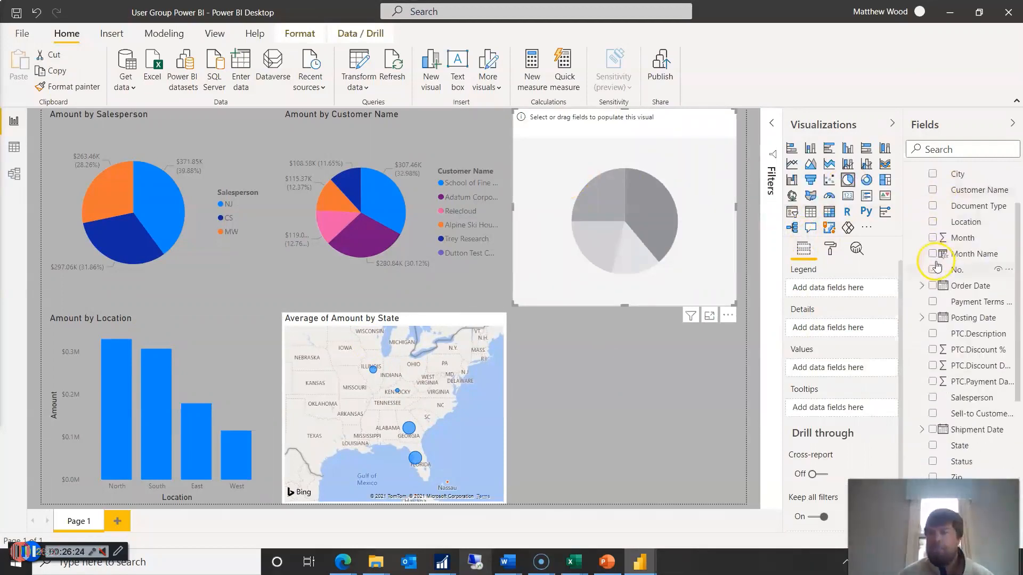
scroll(936, 267, up, 1)
scroll(936, 268, down, 3)
scroll(936, 268, up, 3)
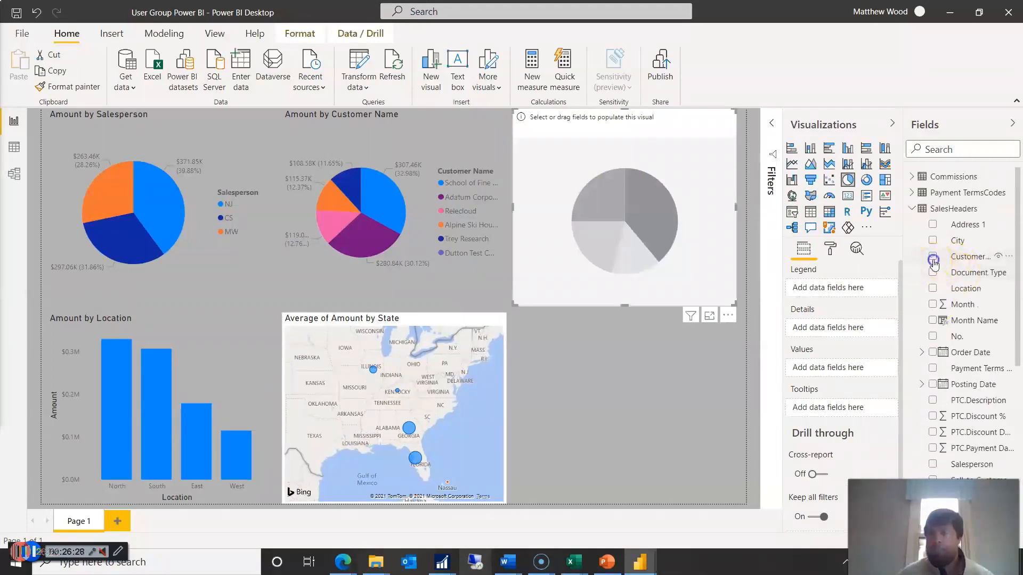
click(933, 258)
Add Quantity from the SalesLines table as the values of the new Customer Name pie chart
scroll(963, 295, down, 3)
scroll(963, 294, down, 4)
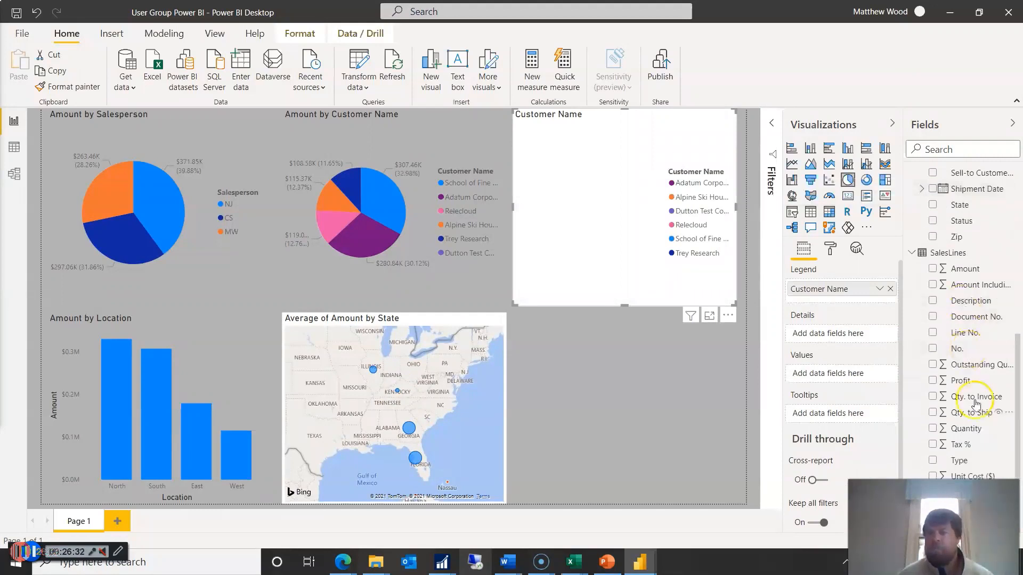
click(932, 429)
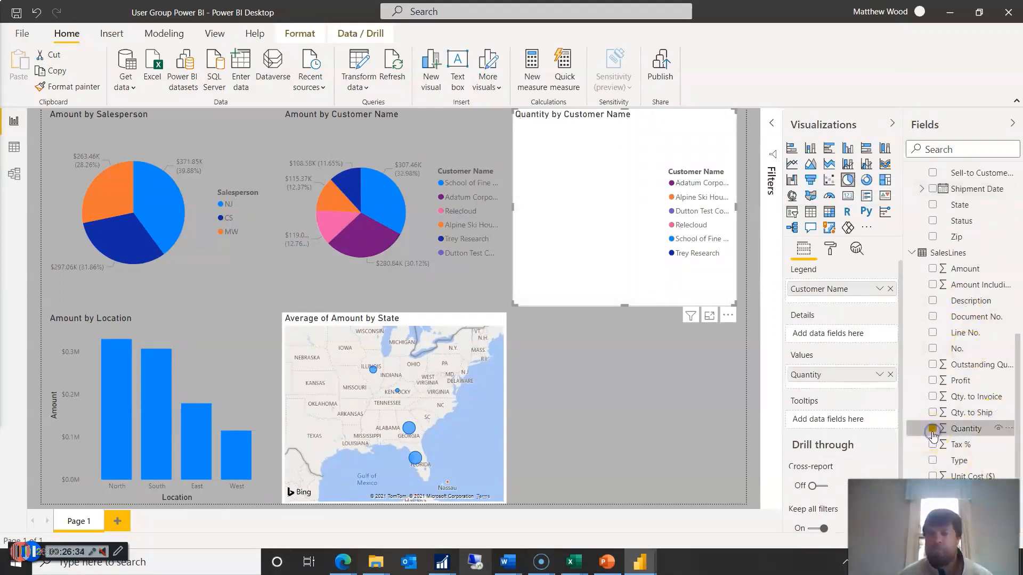
click(627, 337)
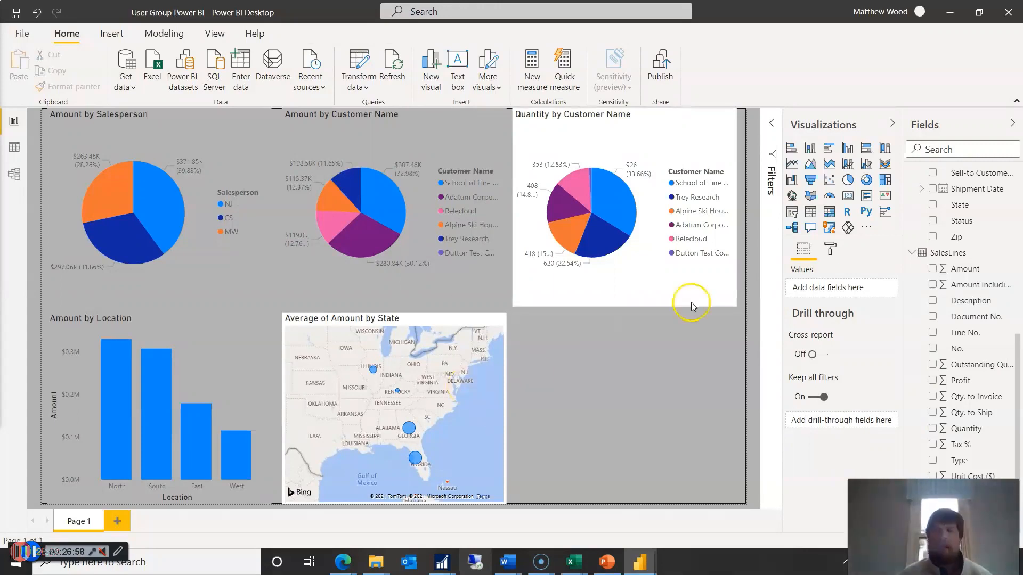
Insert a stacked column chart below the Quantity pie chart with Posting Date from SalesHeaders on its axis
click(812, 151)
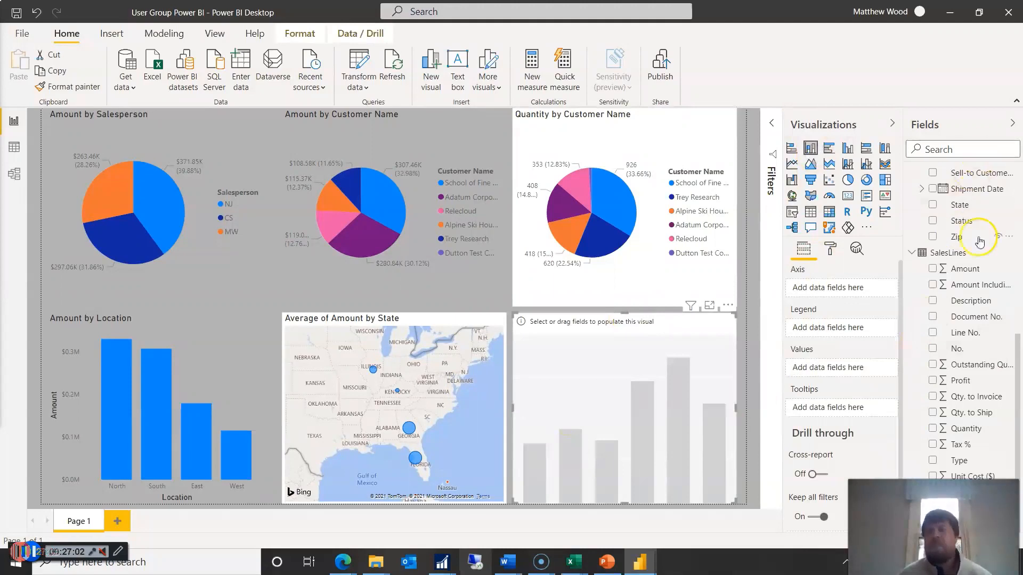
scroll(983, 229, up, 5)
scroll(986, 233, up, 2)
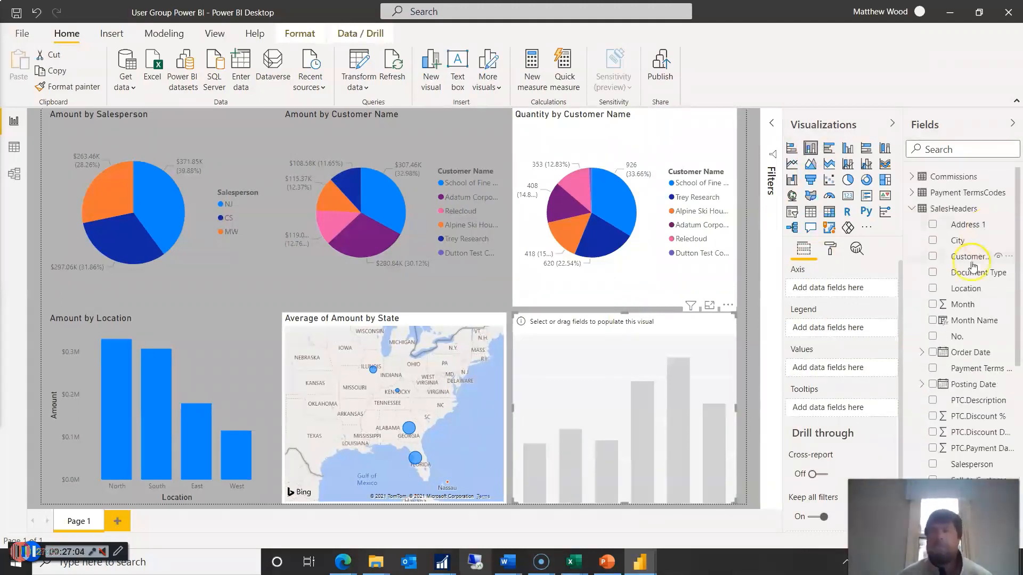
scroll(975, 260, down, 2)
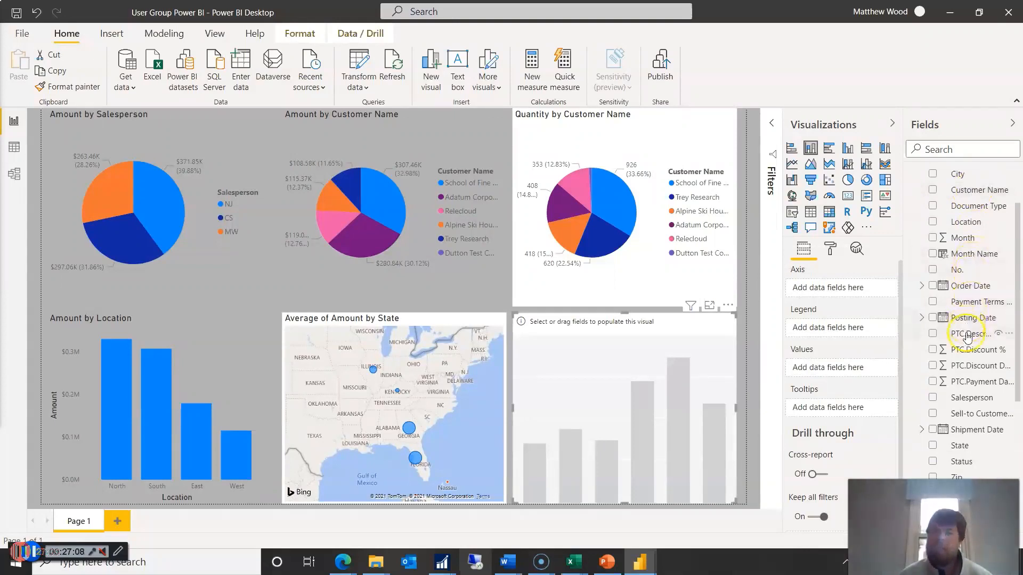
drag(971, 326, 839, 291)
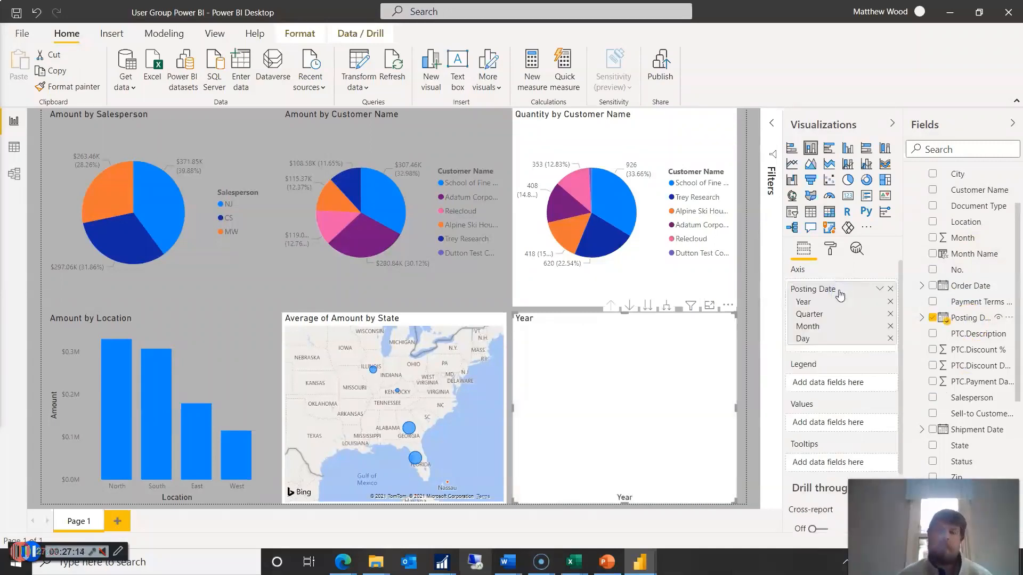
Remove the Year, Quarter and Day levels from the Posting Date axis, leaving only Month
click(890, 302)
click(890, 302)
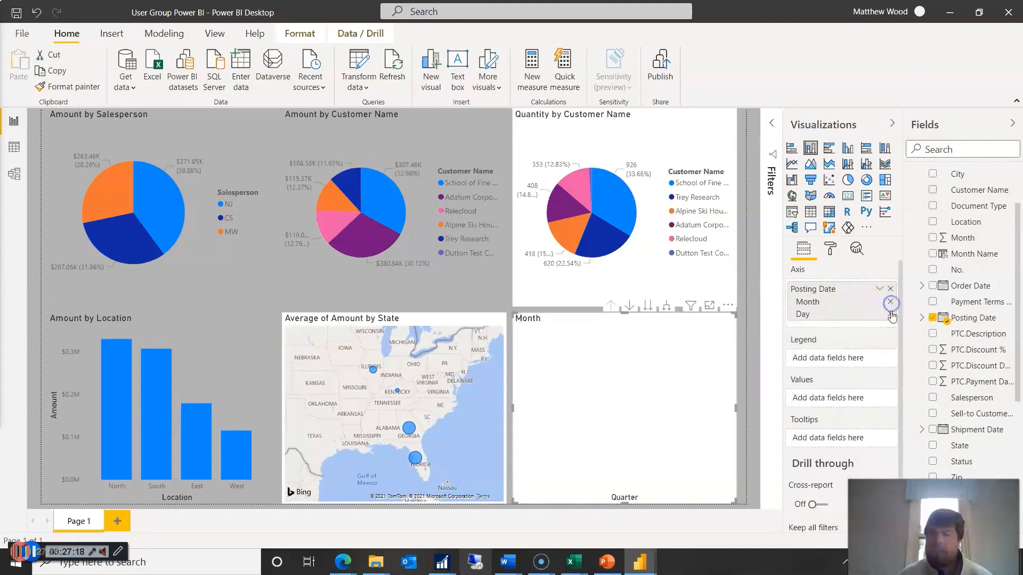
click(890, 315)
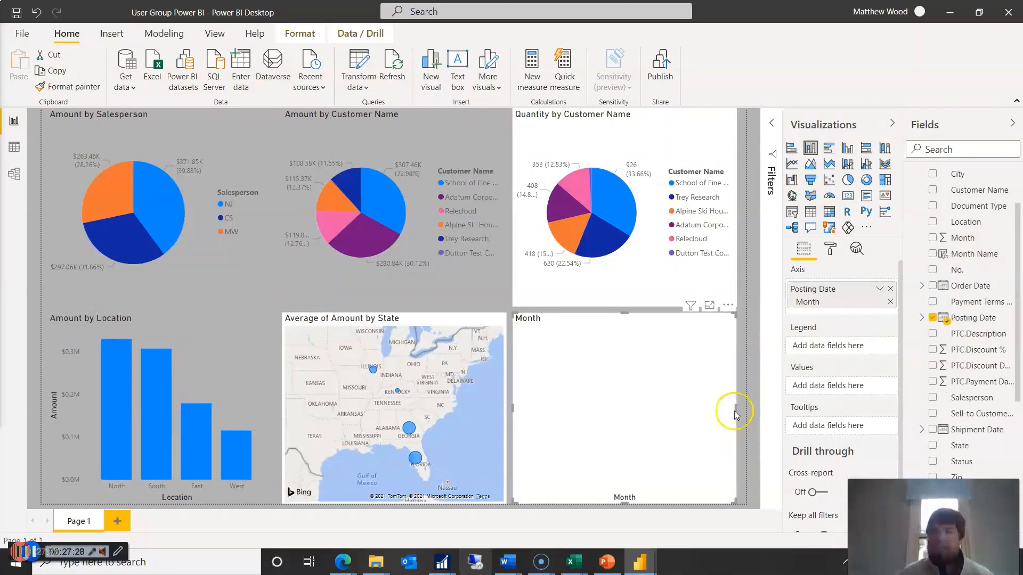
Set Payment Terms Code from SalesHeaders as the legend of the Month column chart and check the available amount fields
drag(982, 302, 844, 352)
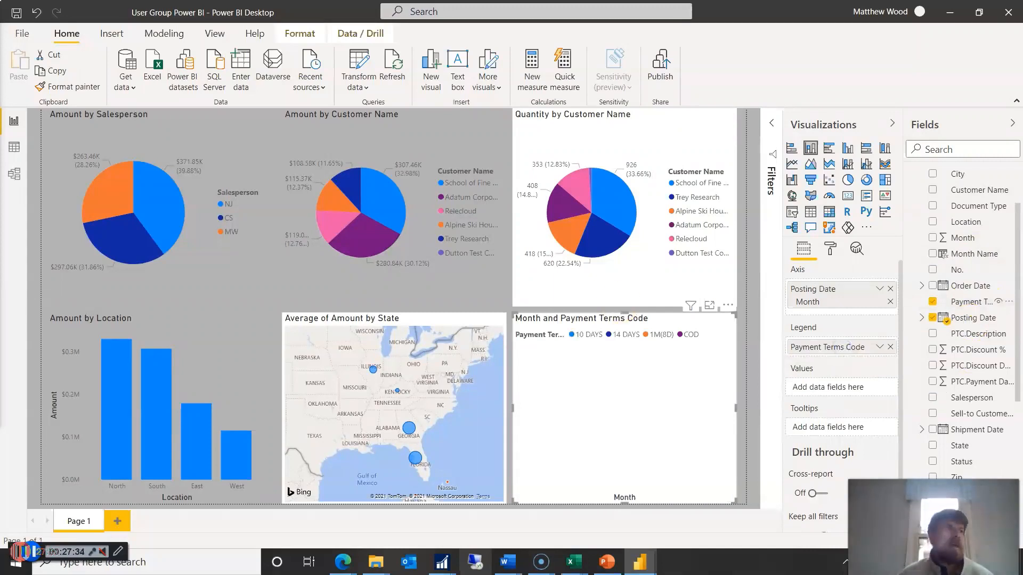
scroll(965, 269, down, 3)
scroll(966, 269, down, 8)
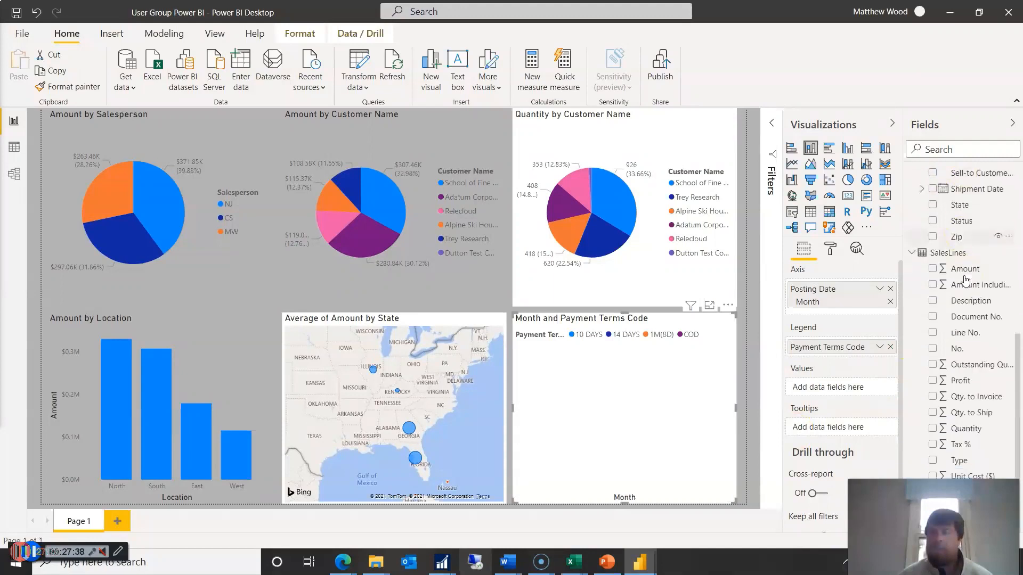
scroll(965, 386, up, 9)
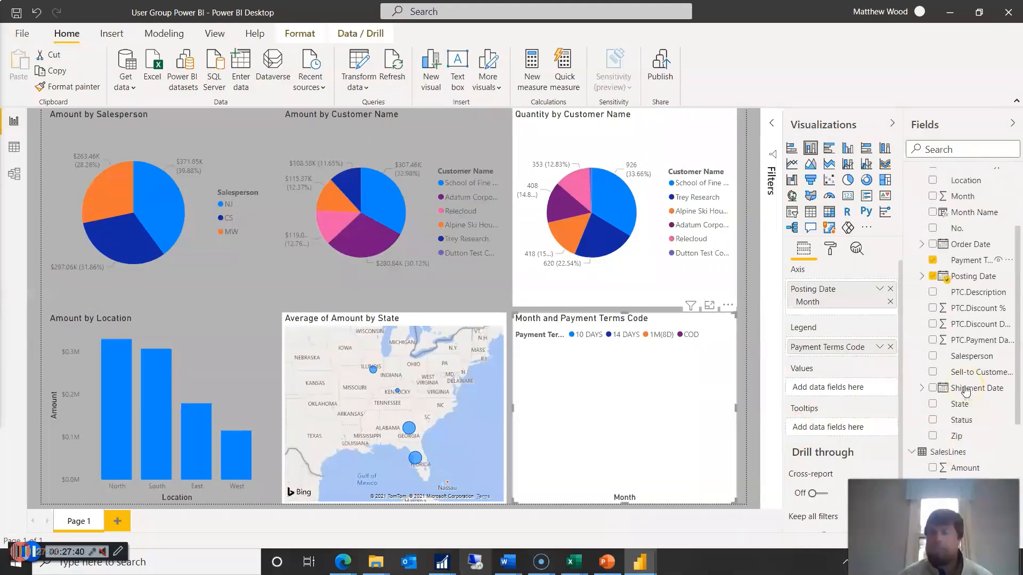
scroll(966, 391, up, 3)
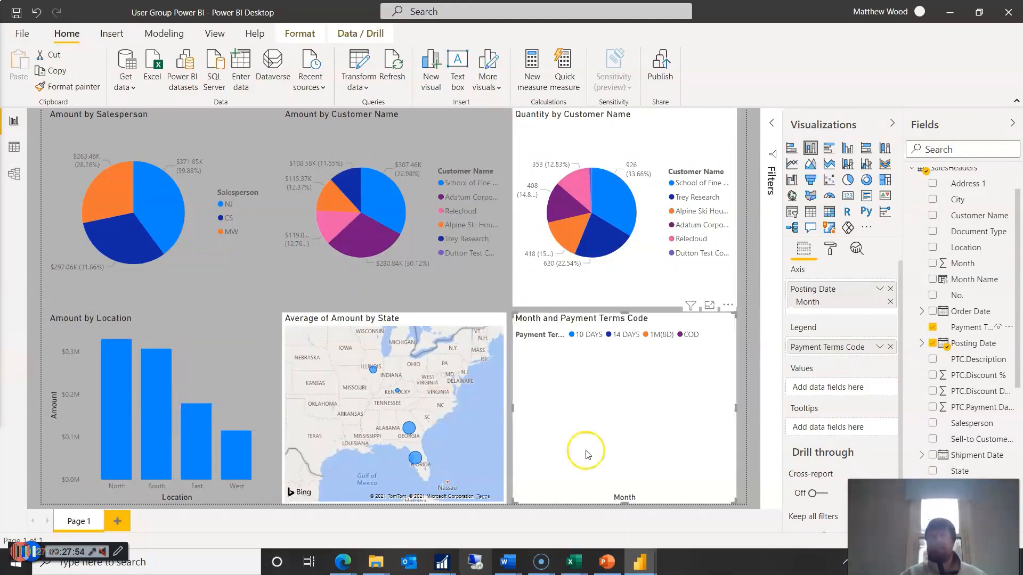
scroll(961, 299, up, 2)
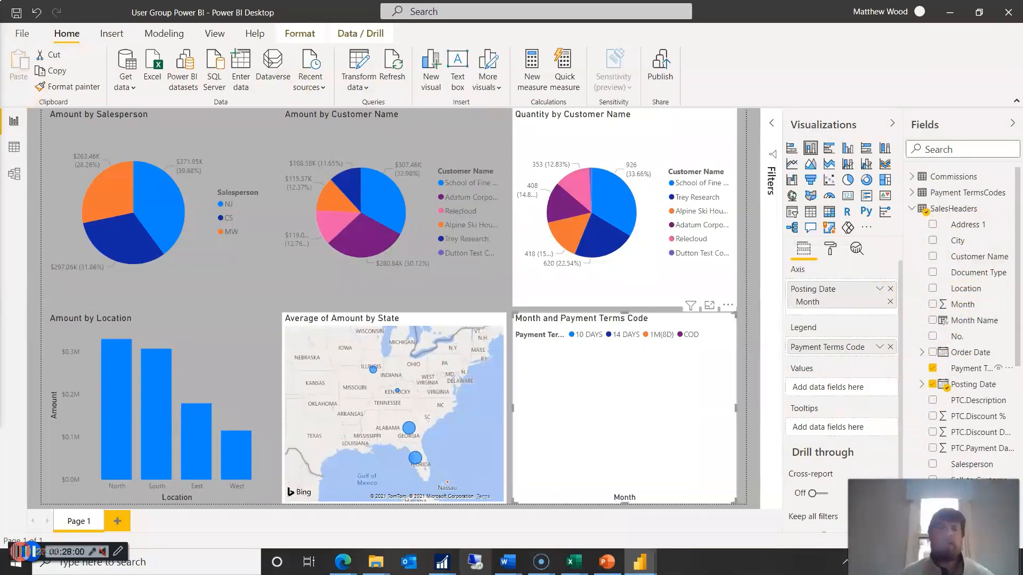
Add a new calculated column to the SalesHeaders table in the data view and name it Total
click(14, 149)
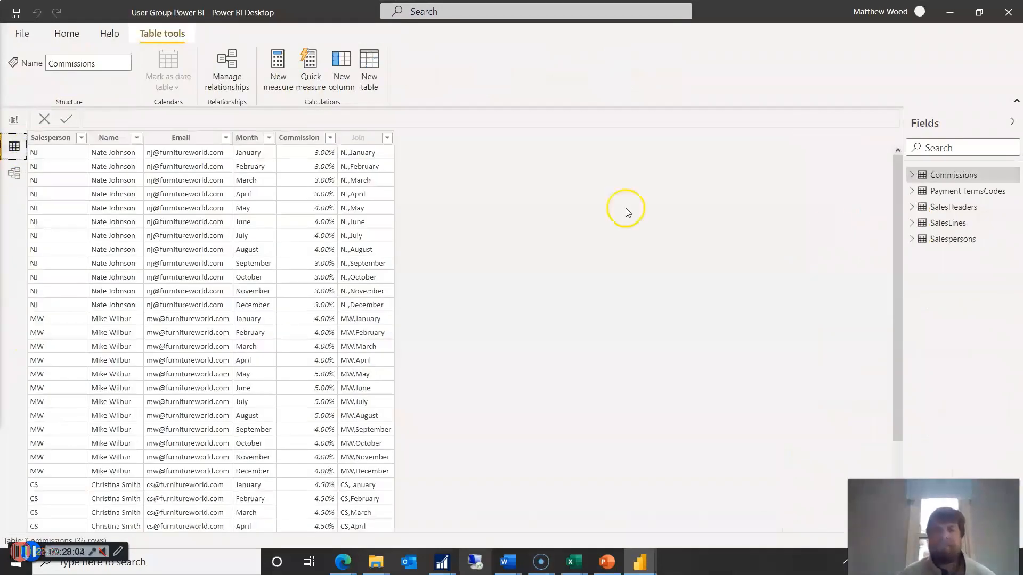
click(939, 208)
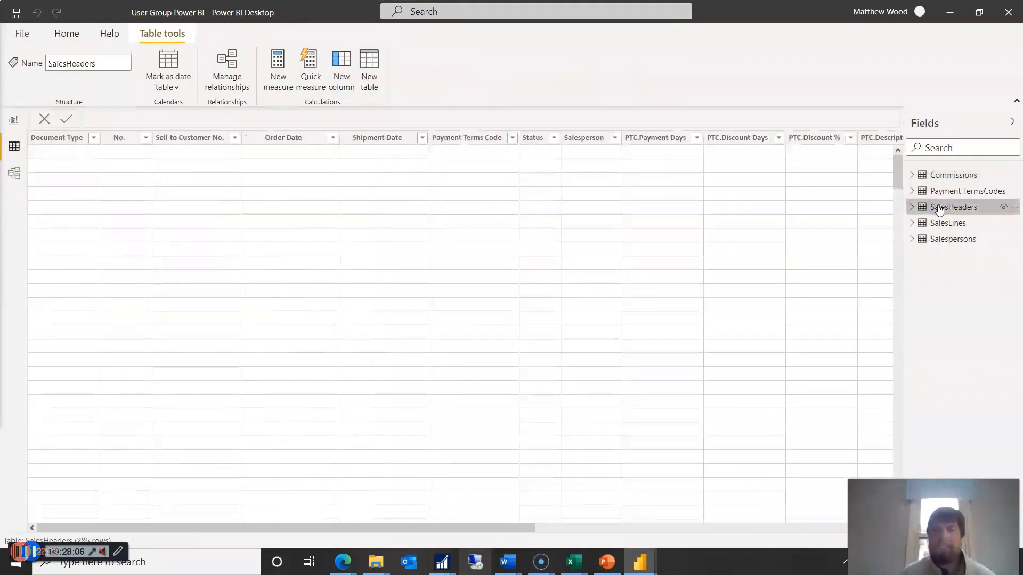
drag(455, 528, 840, 540)
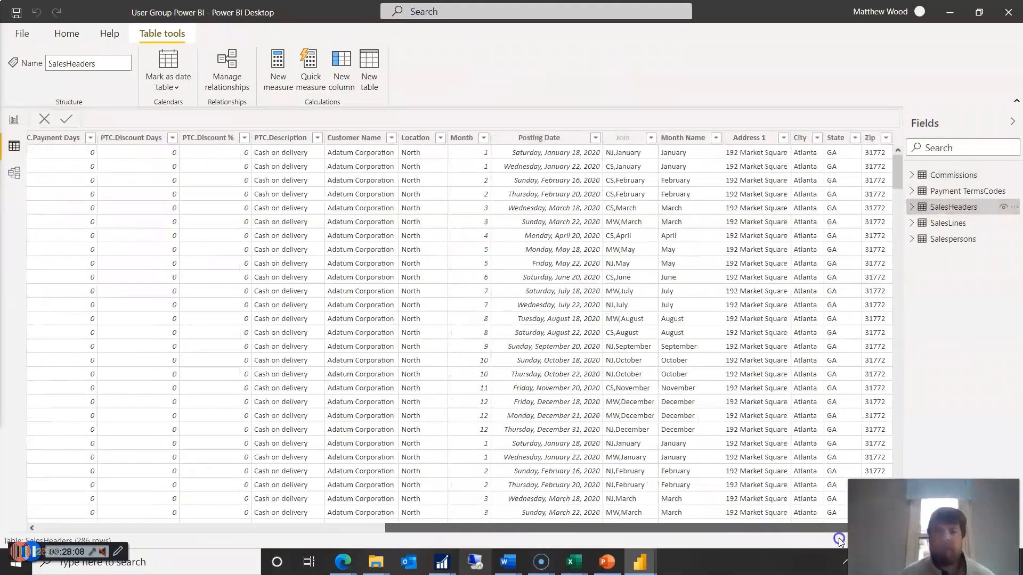
click(340, 67)
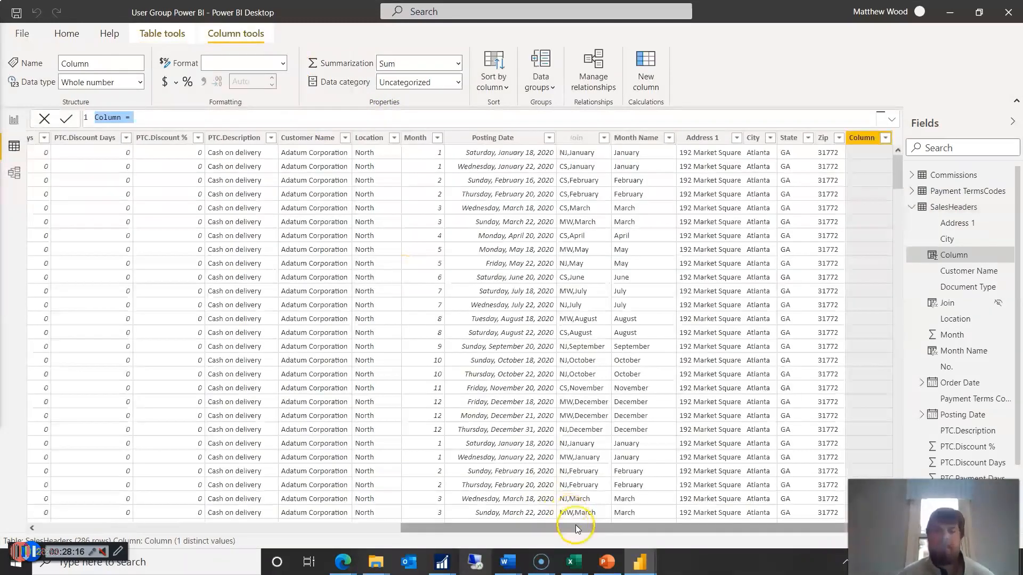
click(121, 118)
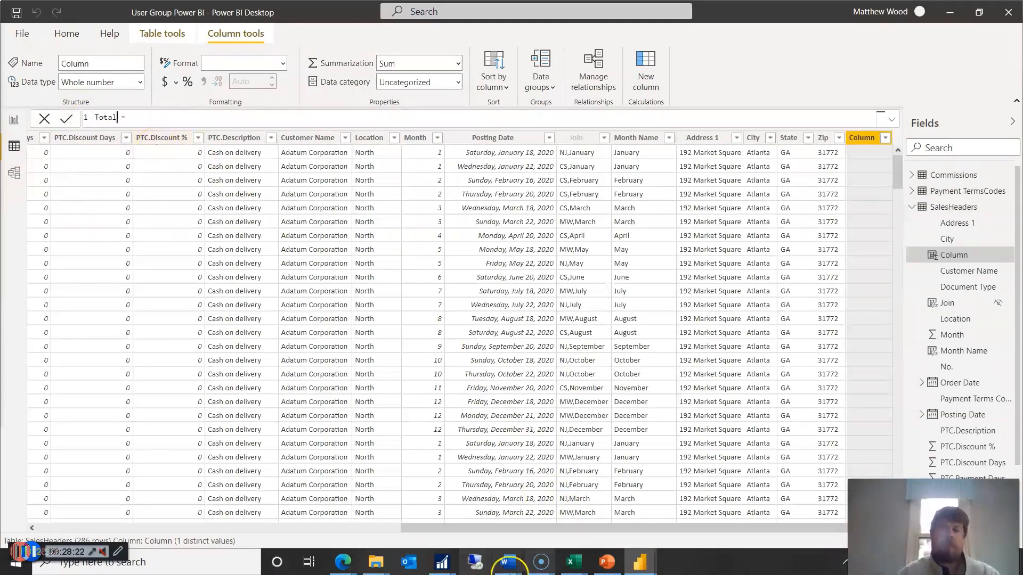
Switch to the Power BI Webinar practice report to check its finished dashboard, and return to the User Group Power BI file
mouse_move(632, 563)
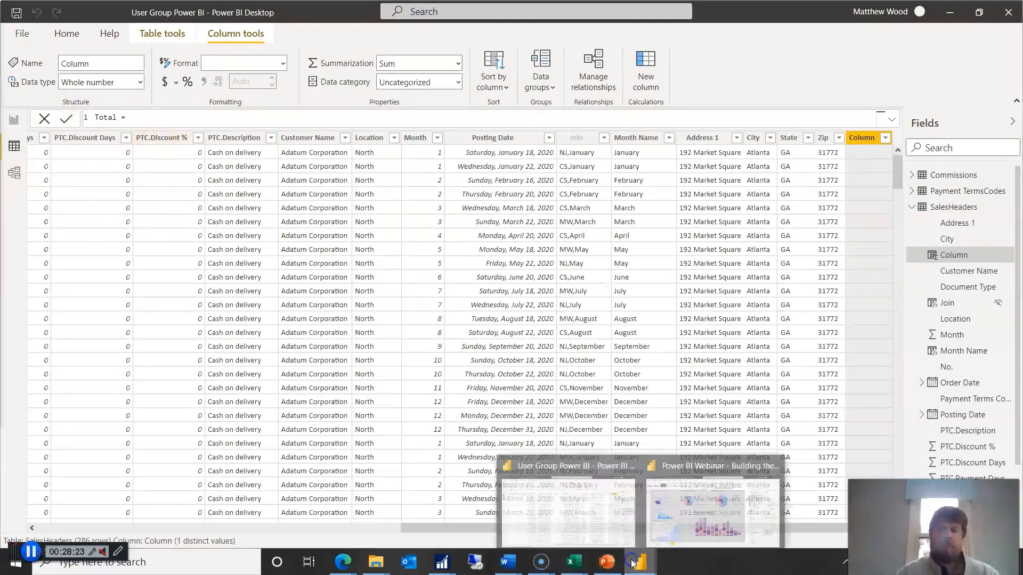
click(680, 513)
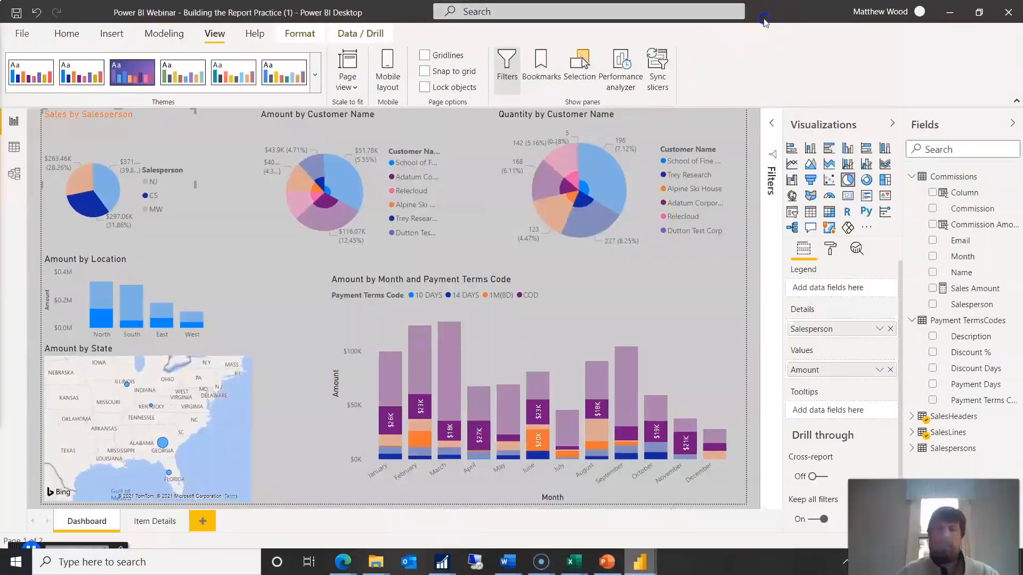
key(alt+Tab)
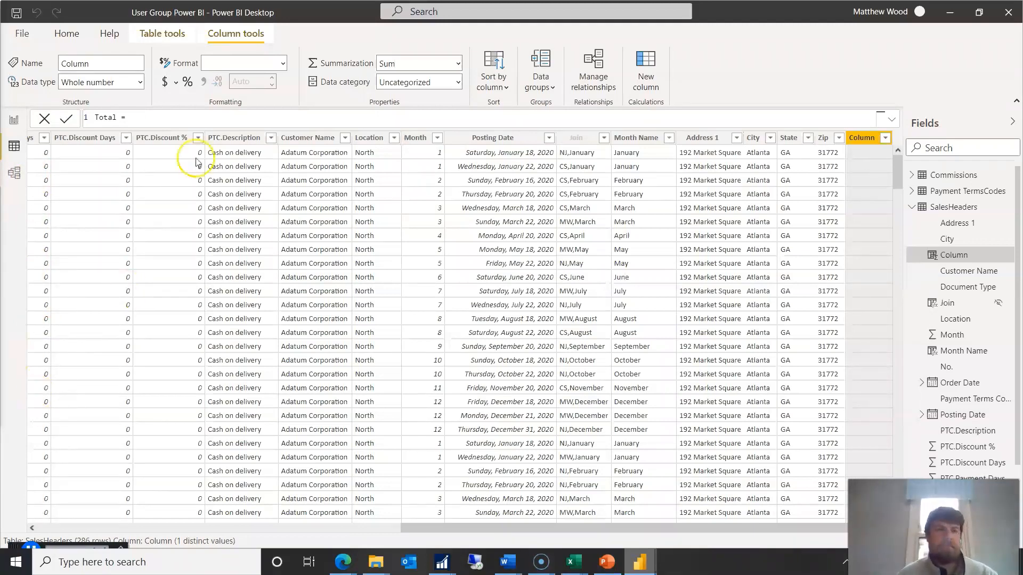
Define the Total column as CALCULATE(SUM(SalesLines[Amount]))
click(185, 117)
text(CALCULATE(SUM(SalesLines[Amount])))
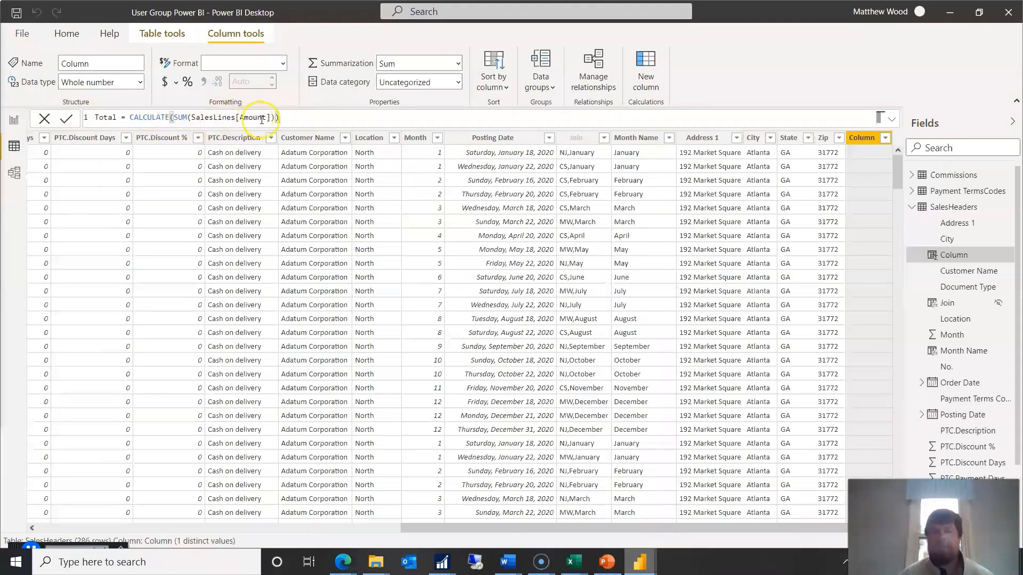
click(325, 125)
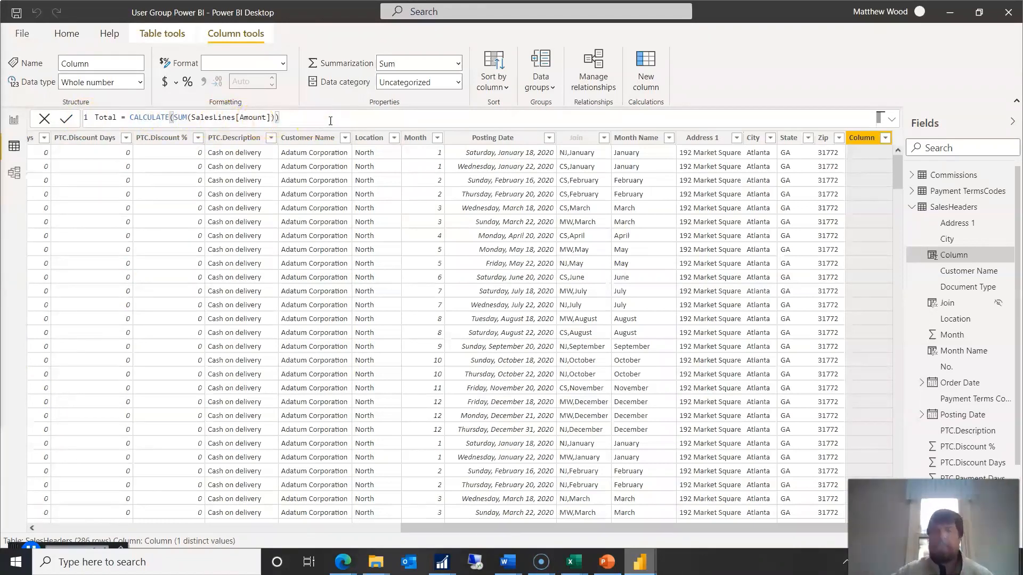
key(Return)
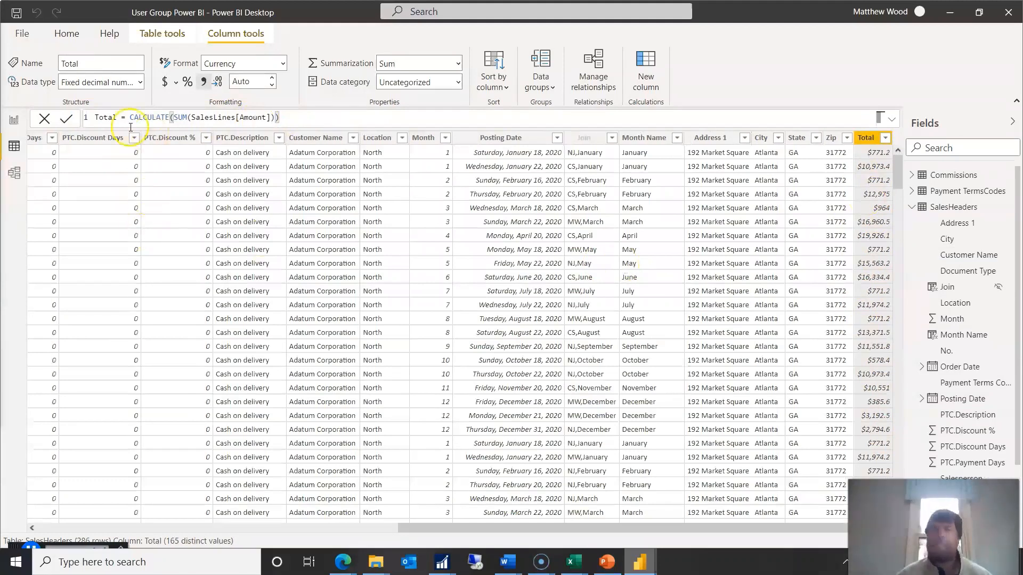
Return to the report page and add Total from SalesHeaders as the values of the Month column chart
click(15, 120)
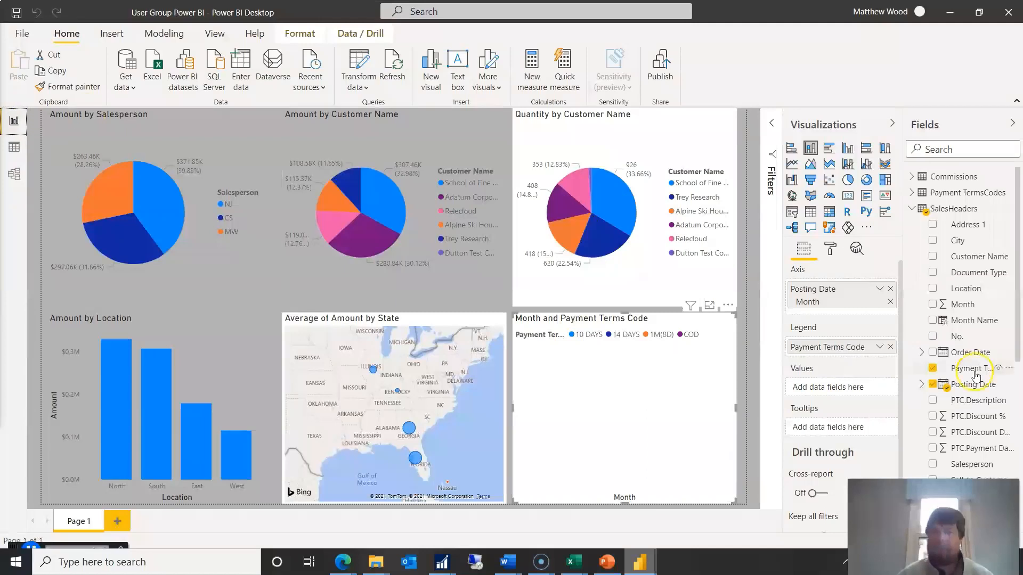
scroll(976, 299, down, 5)
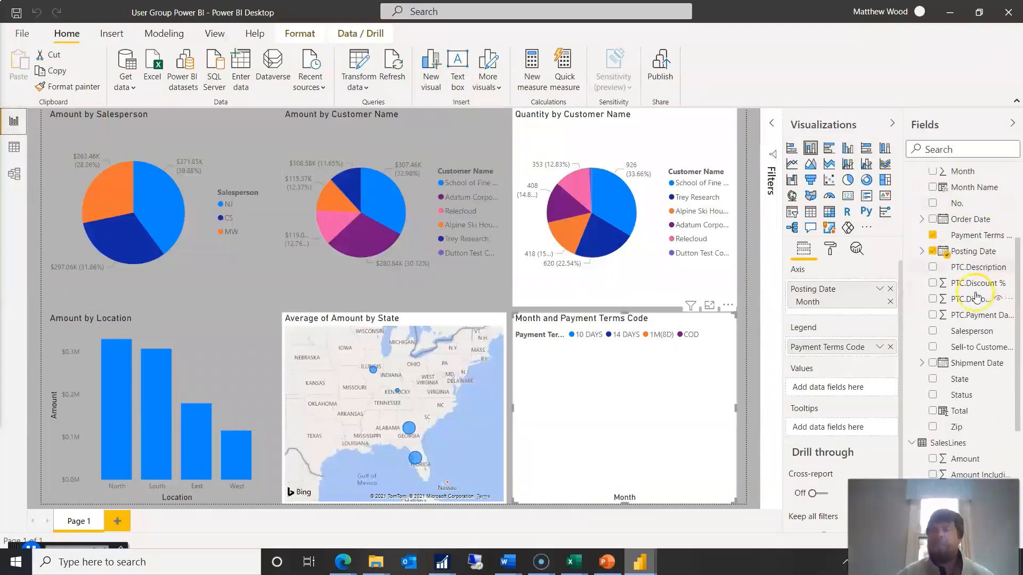
drag(959, 411, 815, 389)
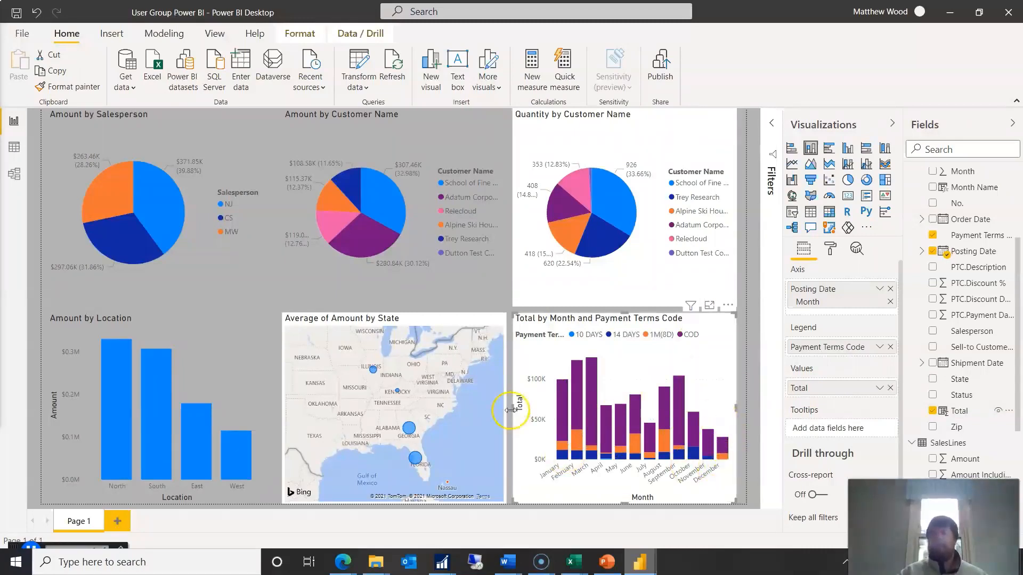
Set the background of the Quantity by Customer Name pie chart to the same grey as the page
click(676, 127)
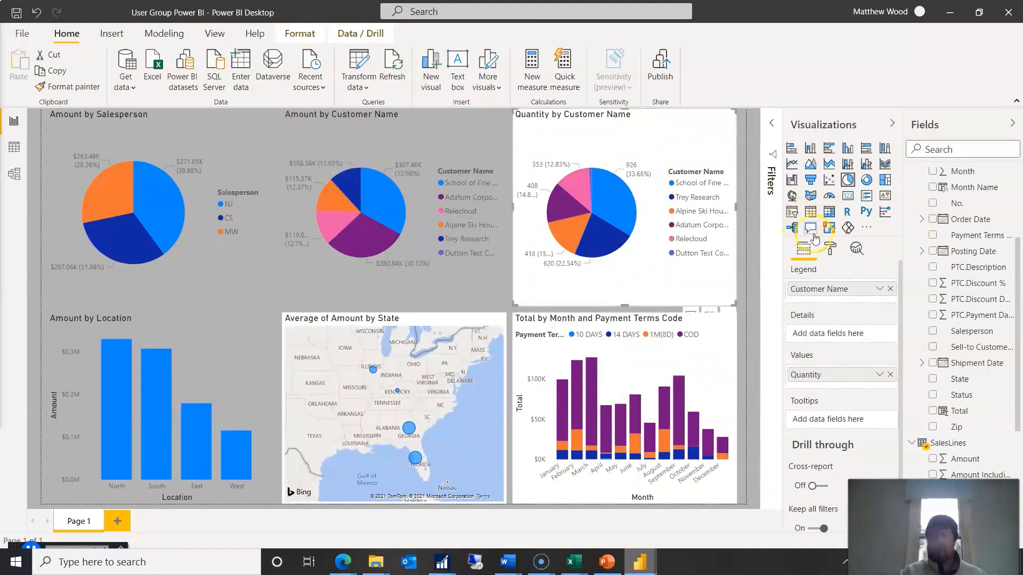
click(830, 248)
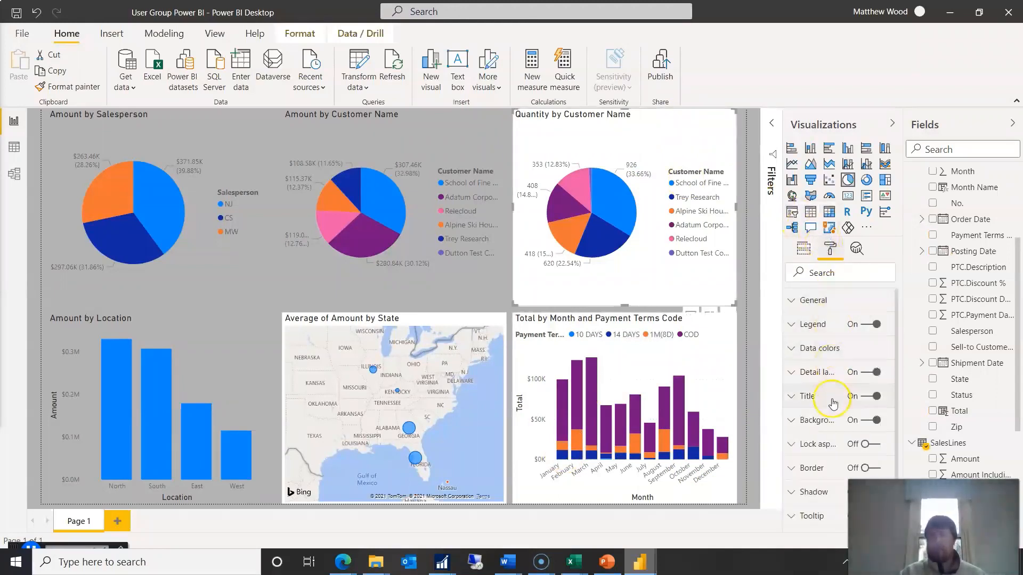
click(793, 424)
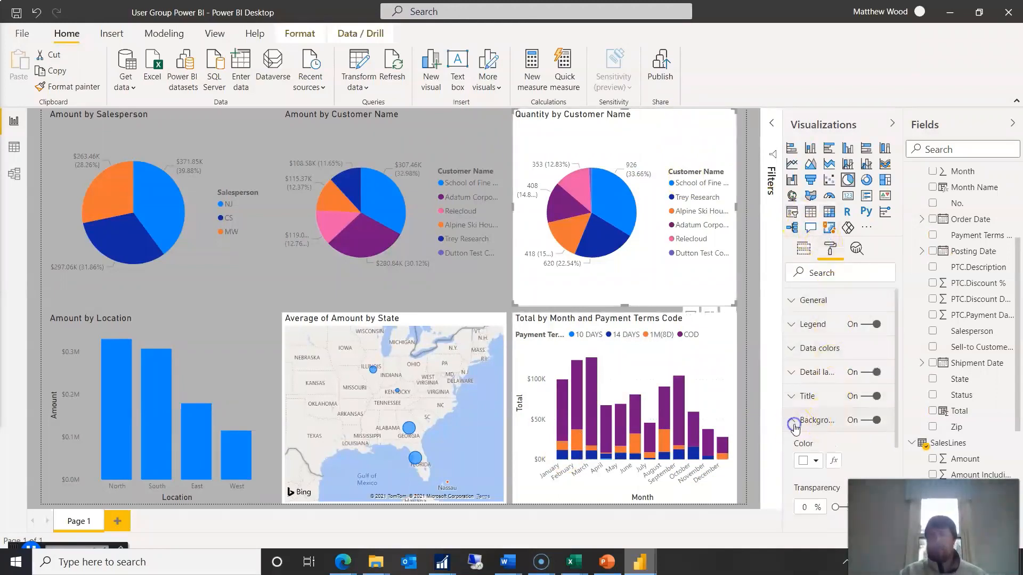
click(816, 462)
click(817, 400)
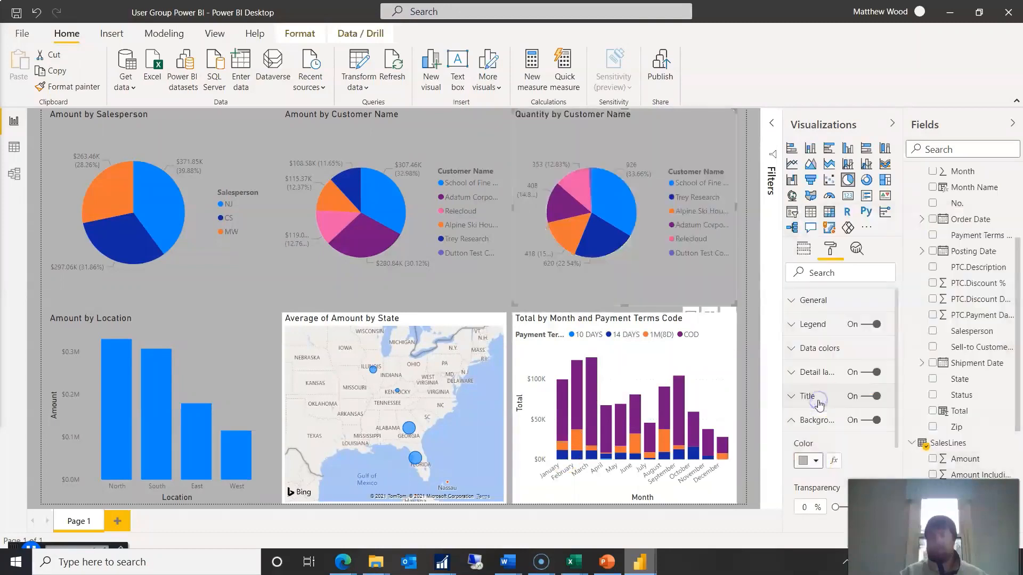
Apply the recently used grey as the background of the Total by Month and Payment Terms Code chart
click(714, 365)
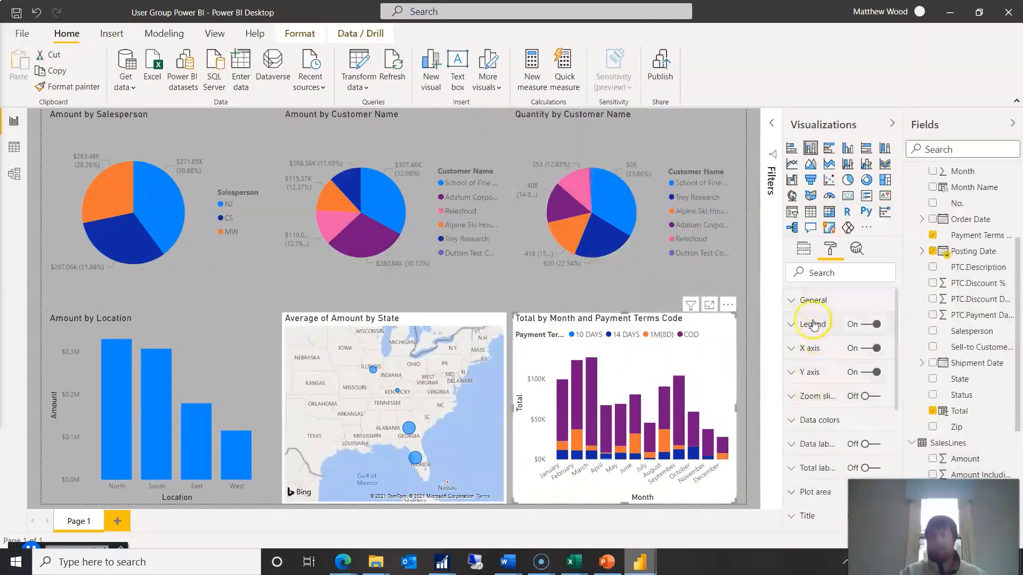
scroll(796, 440, down, 1)
click(794, 473)
click(816, 518)
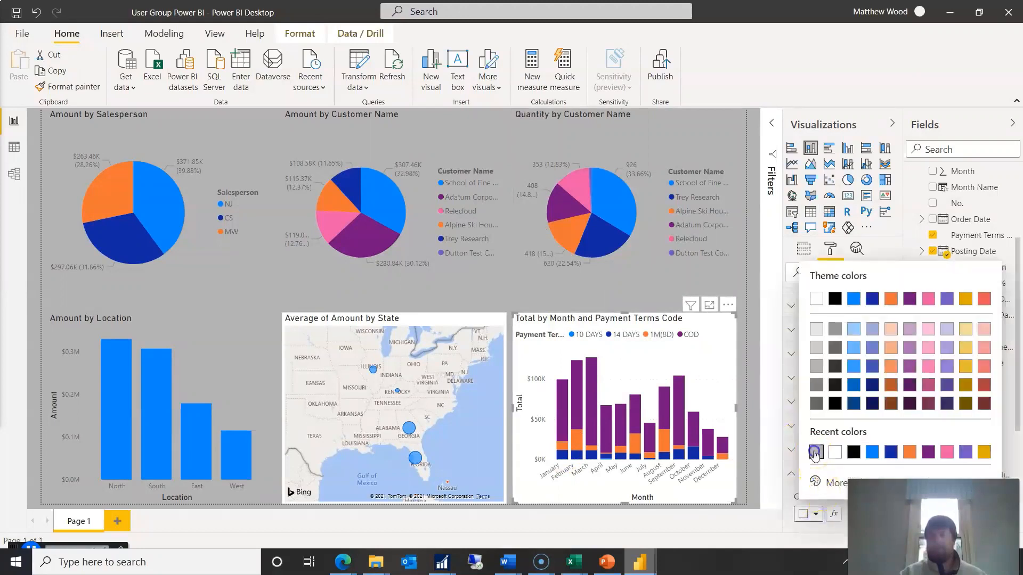
click(813, 451)
click(519, 392)
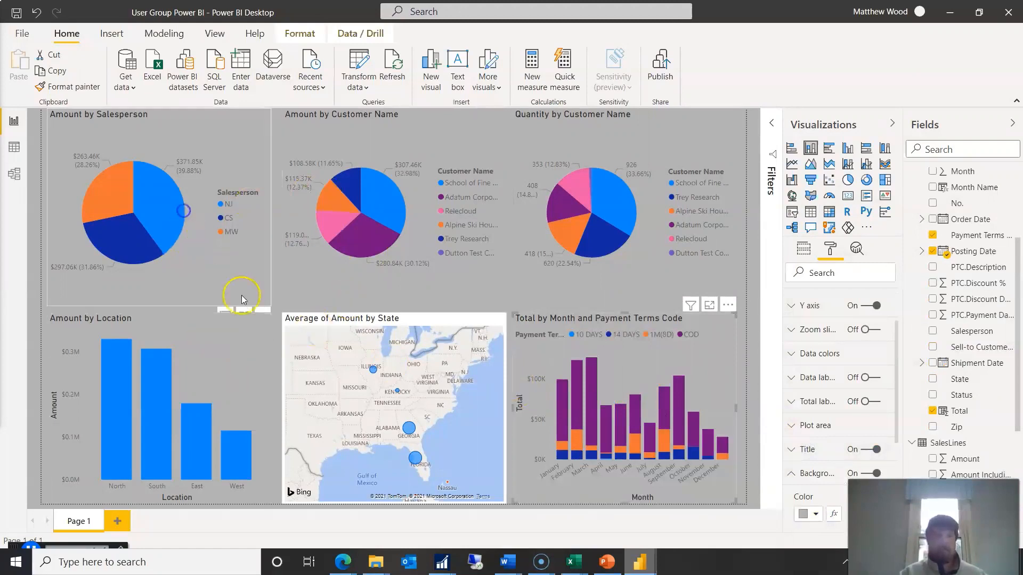
Shrink the three pie charts in the upper row to a matching lower height, also narrowing the Amount by Salesperson pie
click(183, 211)
drag(270, 304, 211, 242)
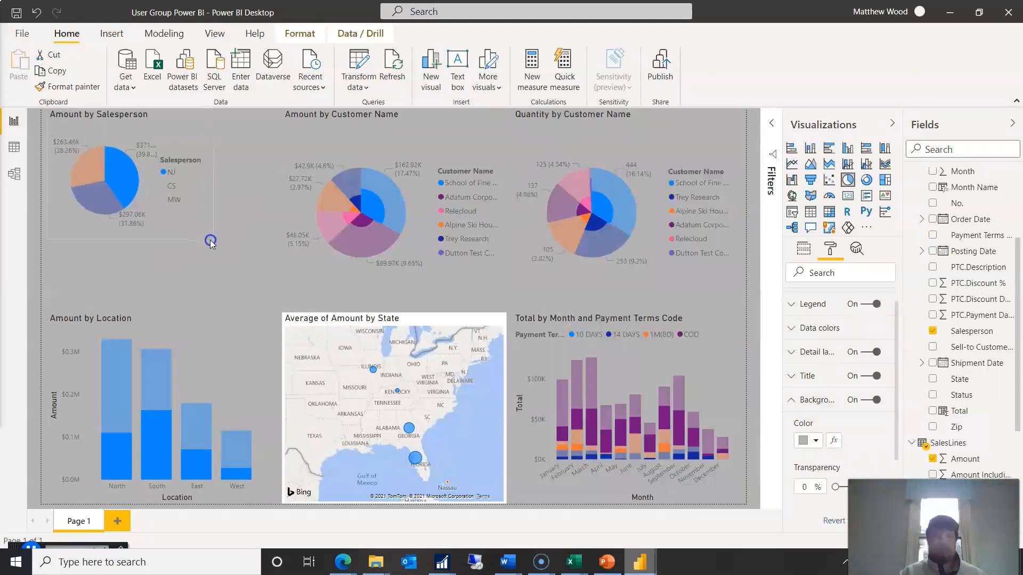
click(297, 229)
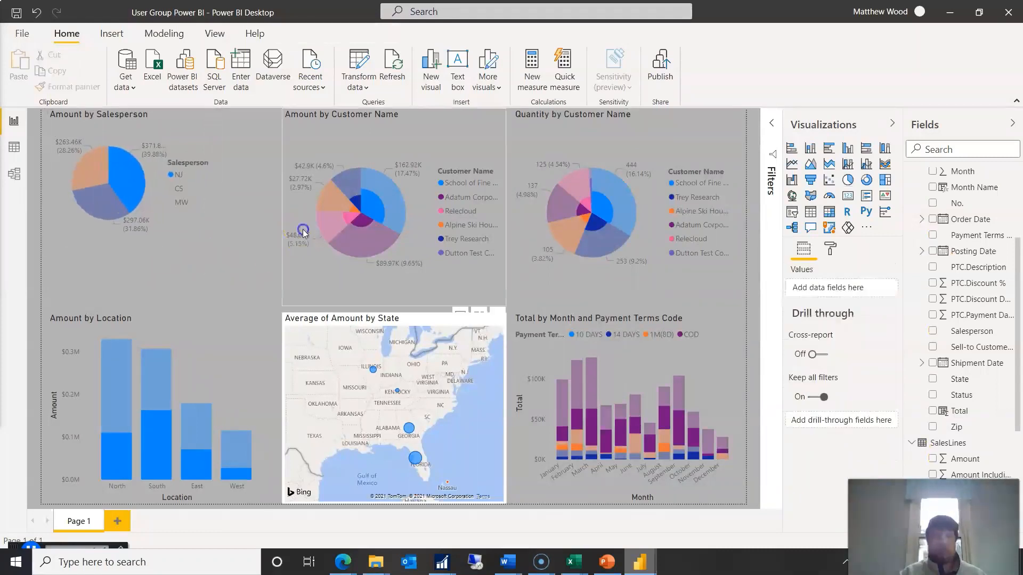
drag(393, 305, 401, 248)
click(572, 212)
drag(625, 303, 621, 242)
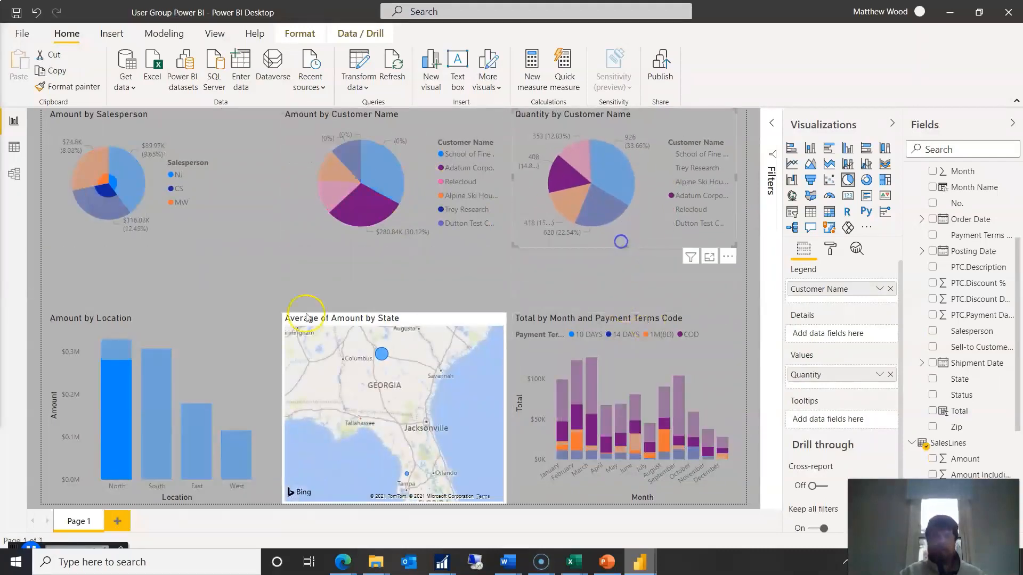
Move the Amount by Location chart up under the Salesperson pie, shrink it, and place the state map directly below it
drag(223, 357, 216, 298)
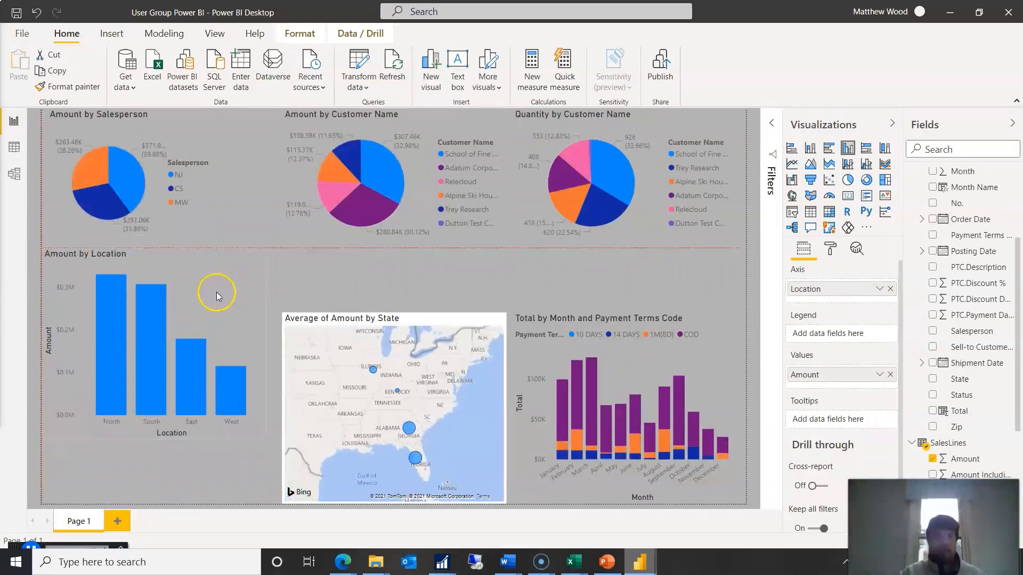
drag(262, 438, 243, 354)
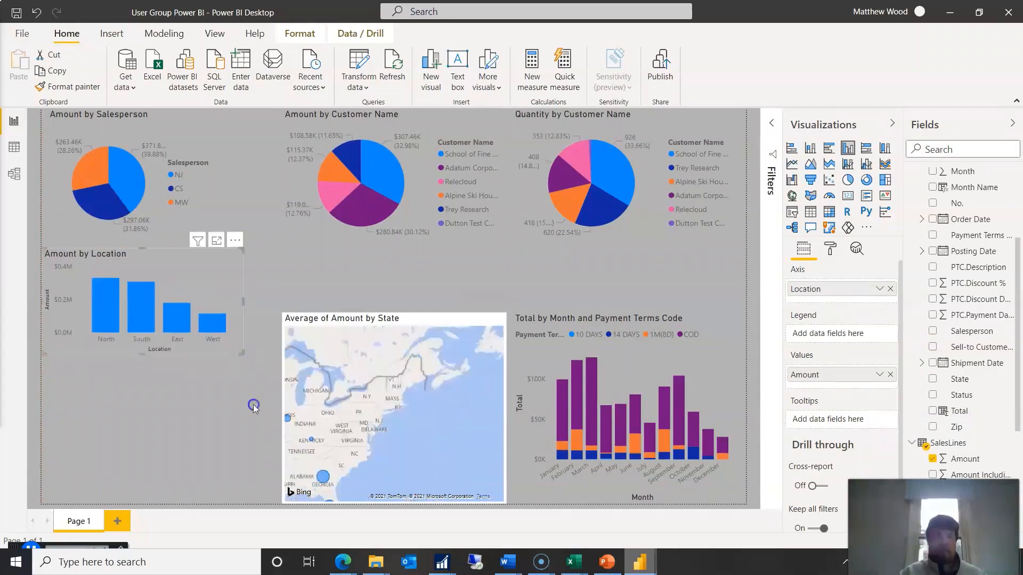
click(354, 411)
drag(387, 322, 156, 358)
Move the Total by Month and Payment Terms Code chart up below the pies and enlarge it to fill the space beside the map
click(530, 339)
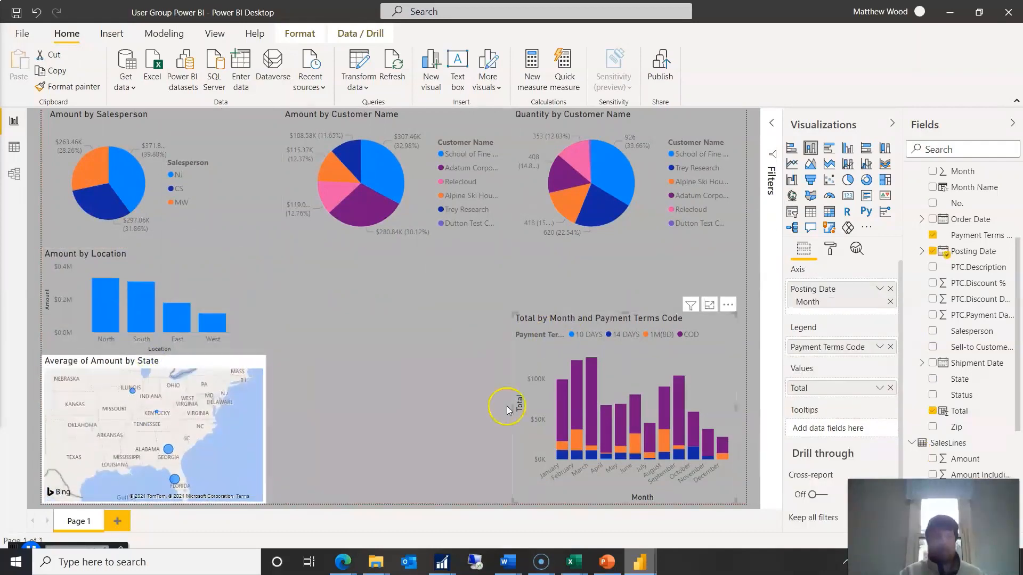
drag(507, 406, 413, 400)
drag(536, 349, 625, 283)
drag(425, 344, 438, 346)
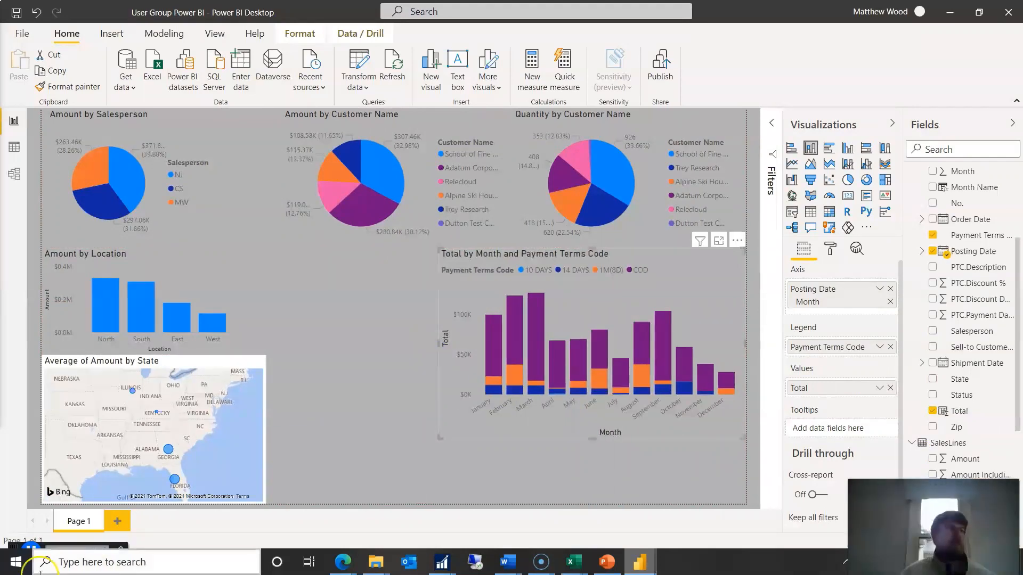
click(580, 298)
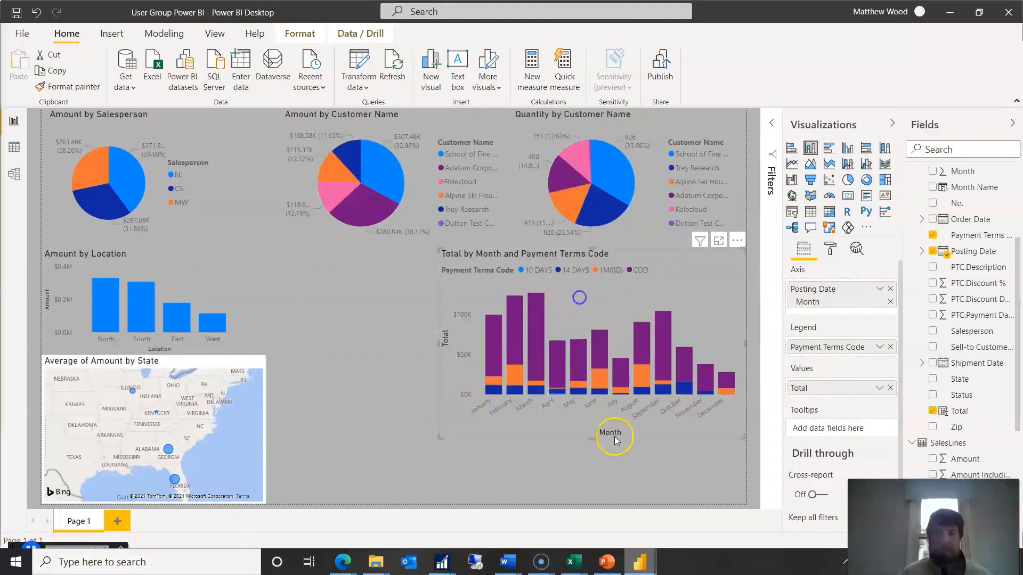
drag(591, 440, 597, 483)
drag(439, 373, 295, 399)
click(295, 400)
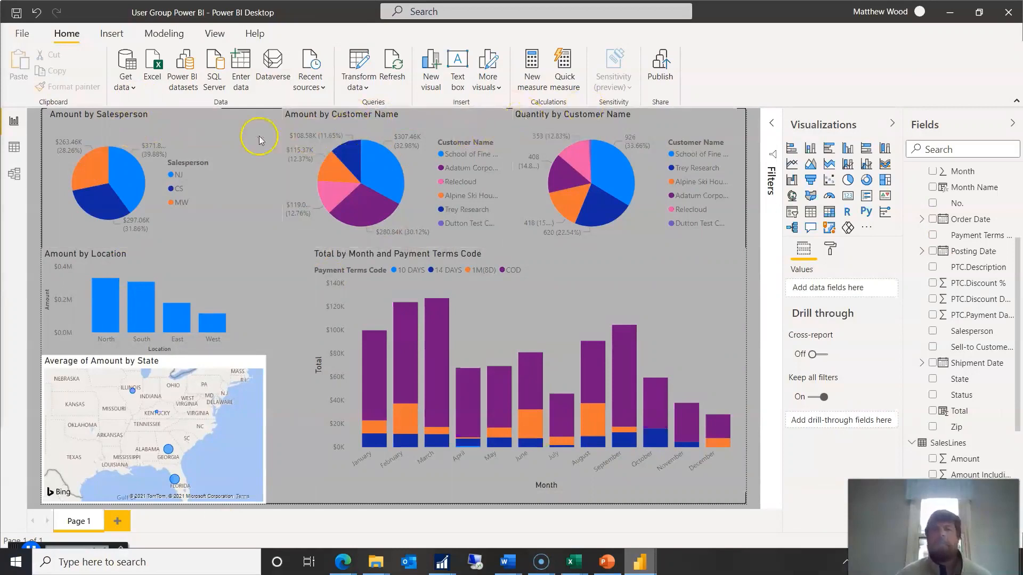
Change the title of the Amount by Salesperson pie chart to Sales by Salesperson
click(170, 136)
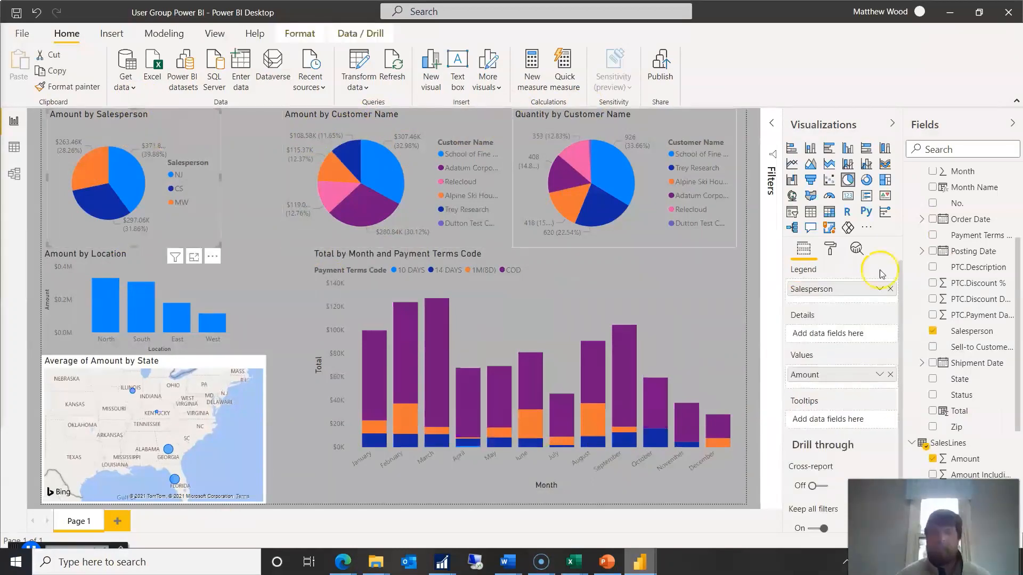
click(830, 250)
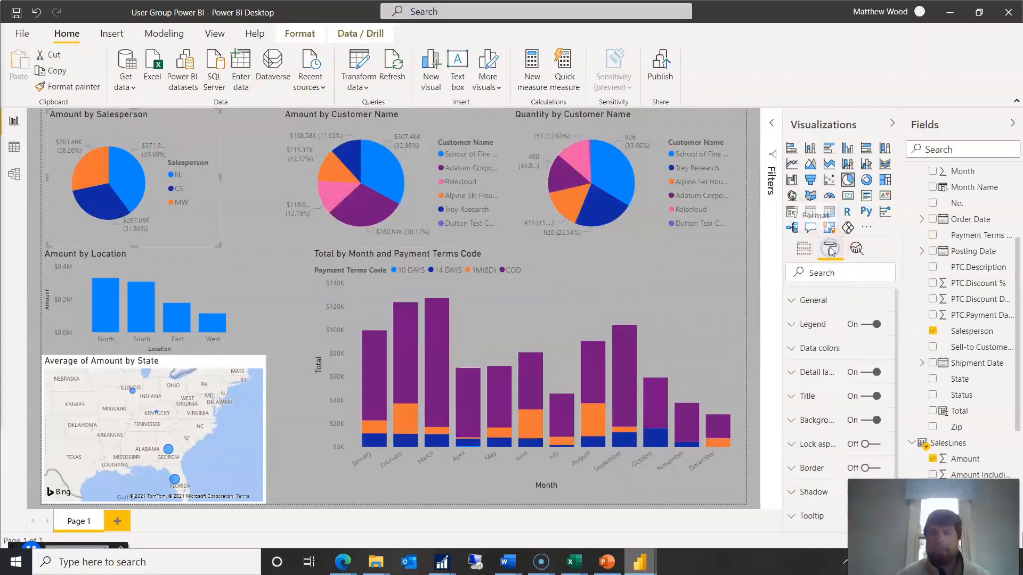
scroll(834, 318, down, 1)
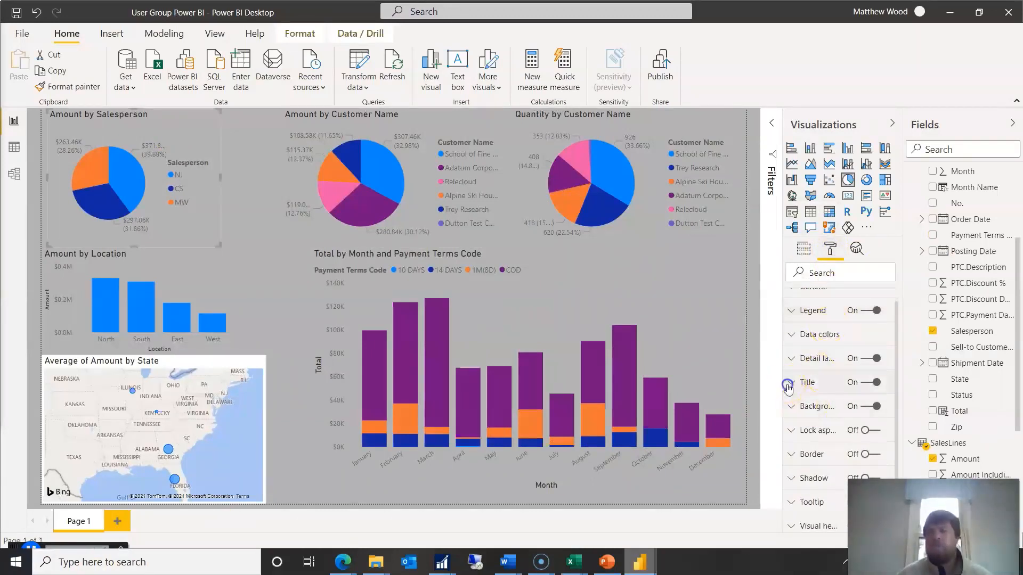
click(806, 382)
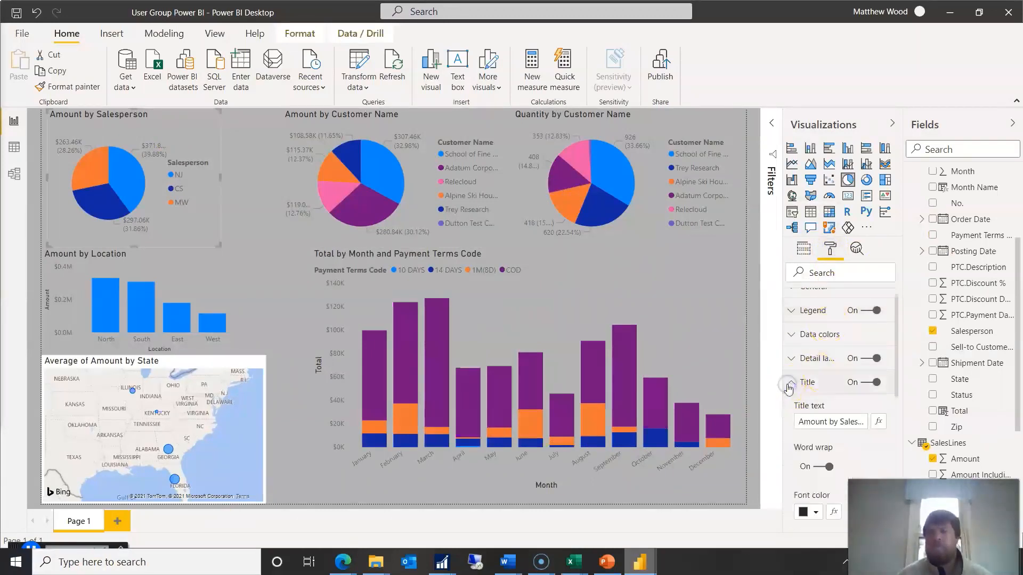
double_click(826, 422)
text(Sales)
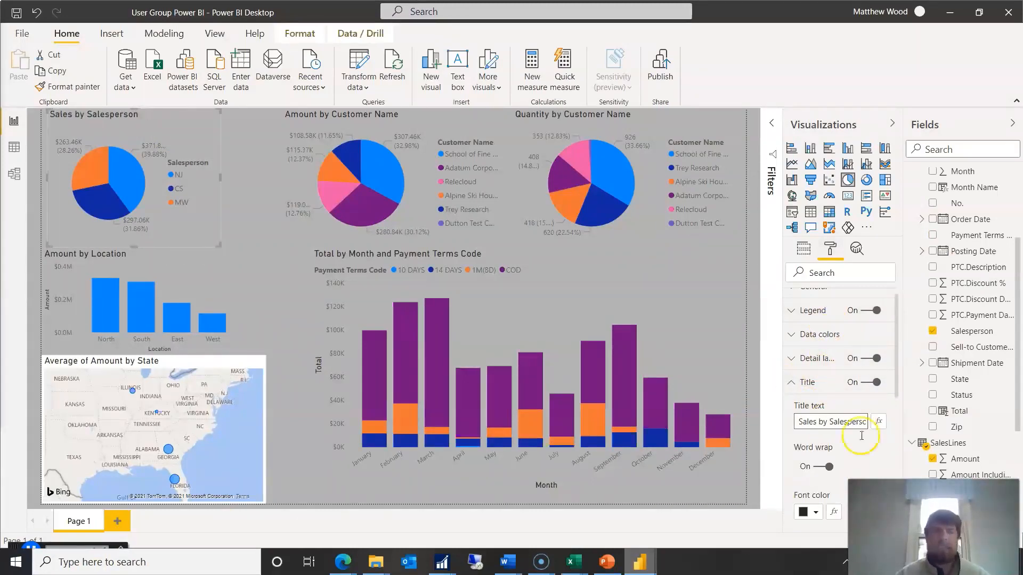
Try blue as the title font color of the Sales by Salesperson pie chart, and settle on the recently used purple
click(816, 512)
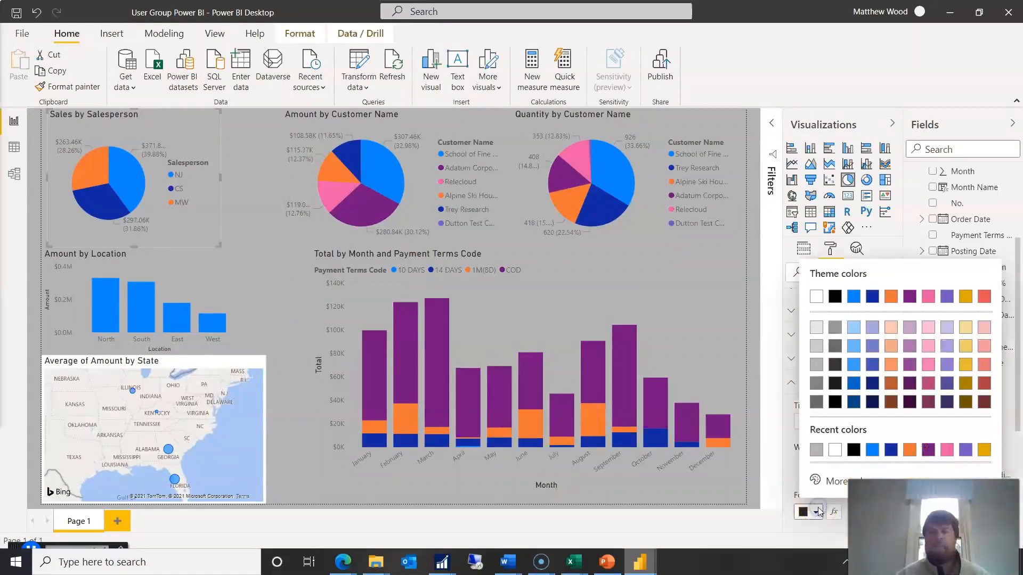
click(873, 451)
click(815, 512)
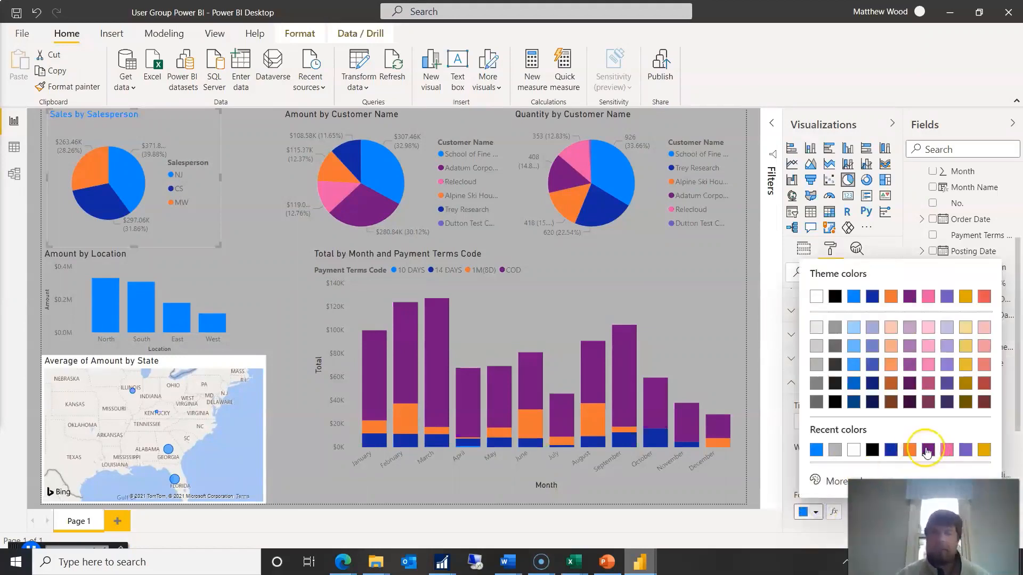
click(927, 451)
click(283, 281)
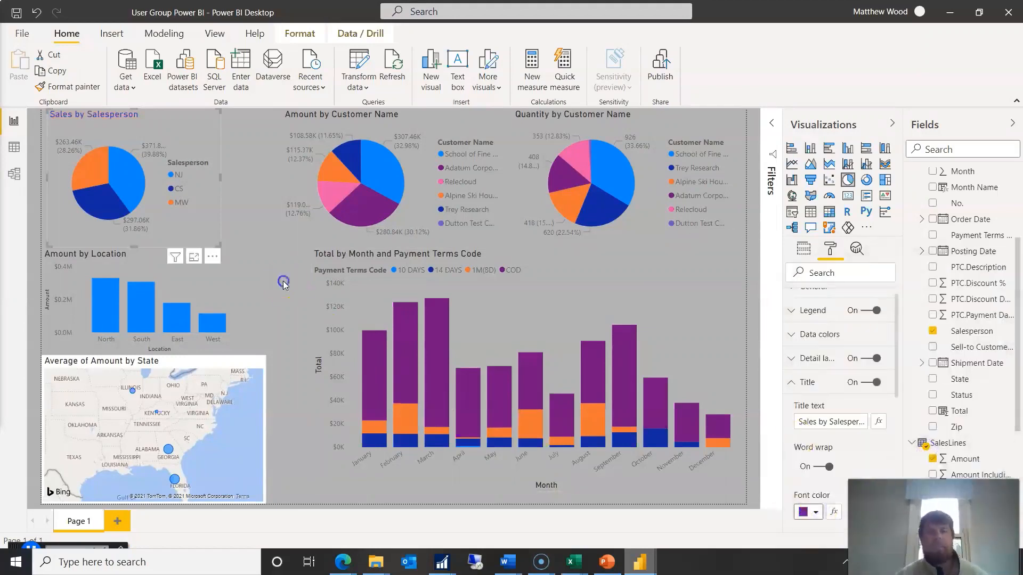
mouse_move(92, 177)
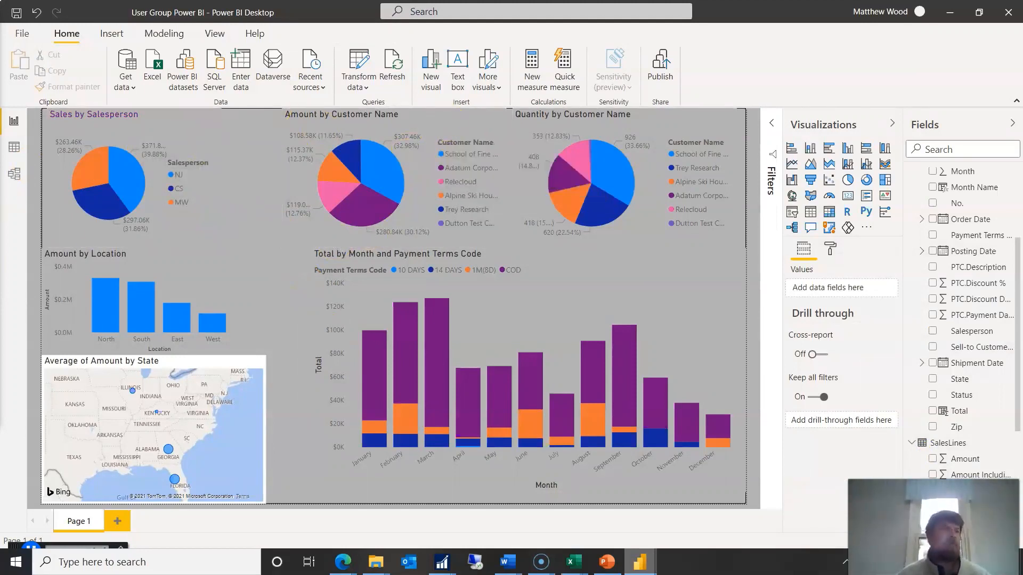
Rename the report page Page 1 as Dashboard
right_click(72, 521)
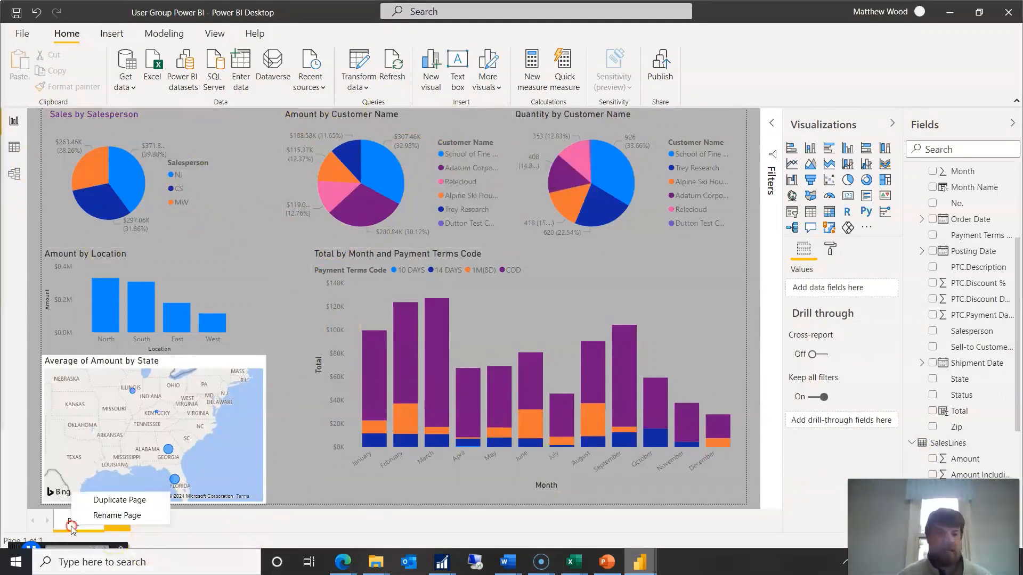
click(89, 515)
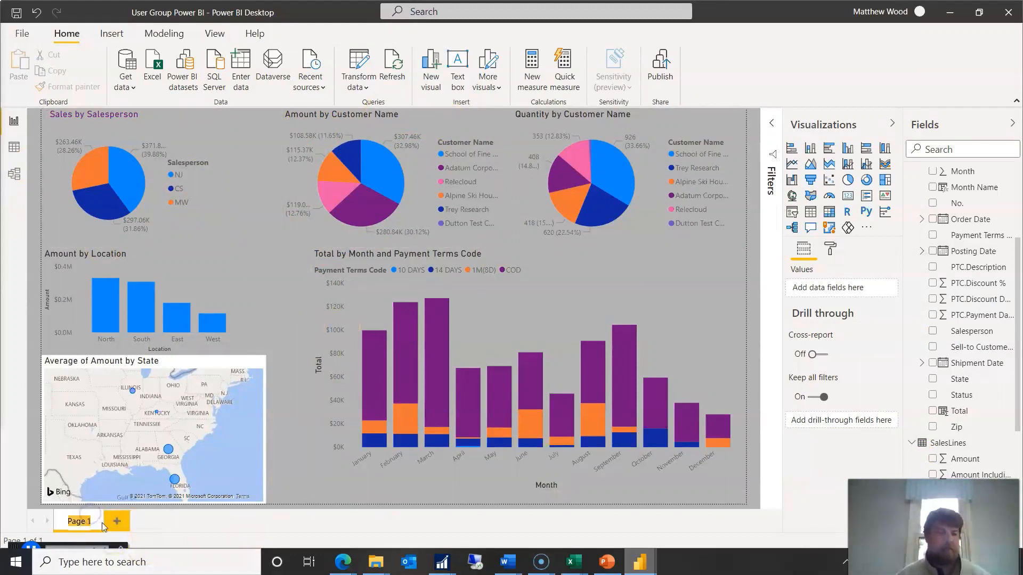
text(Dash)
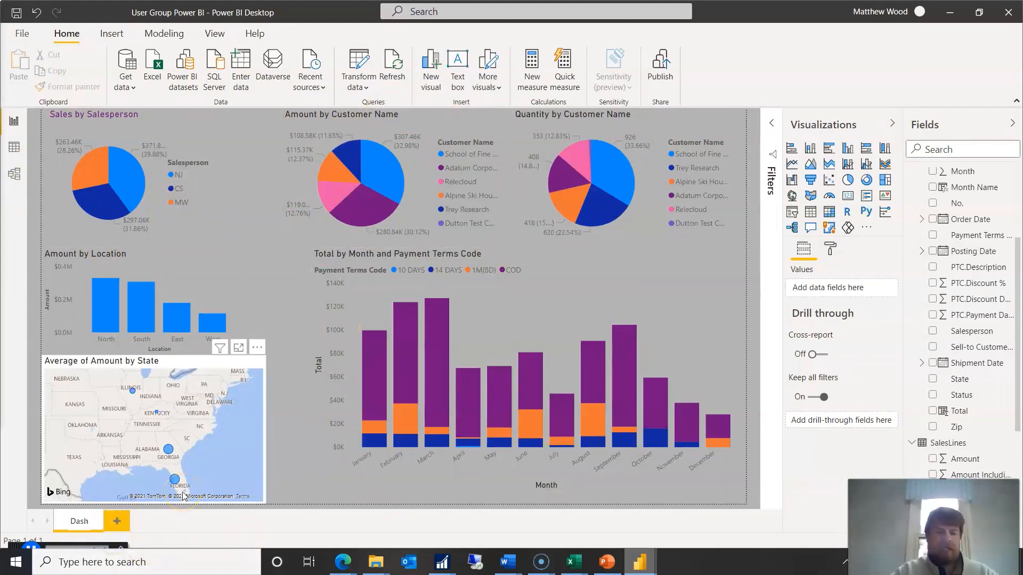
text(board)
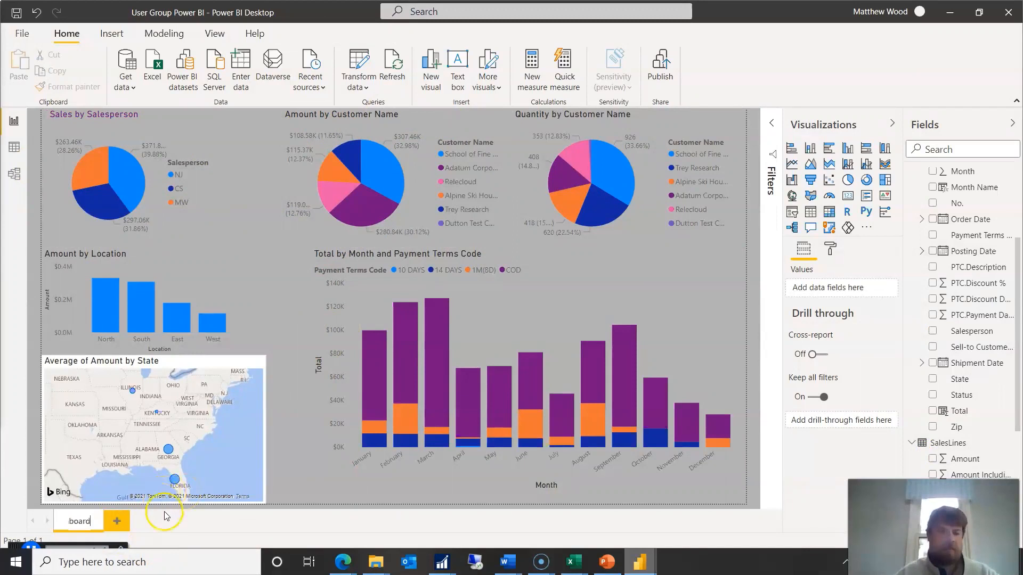
click(165, 515)
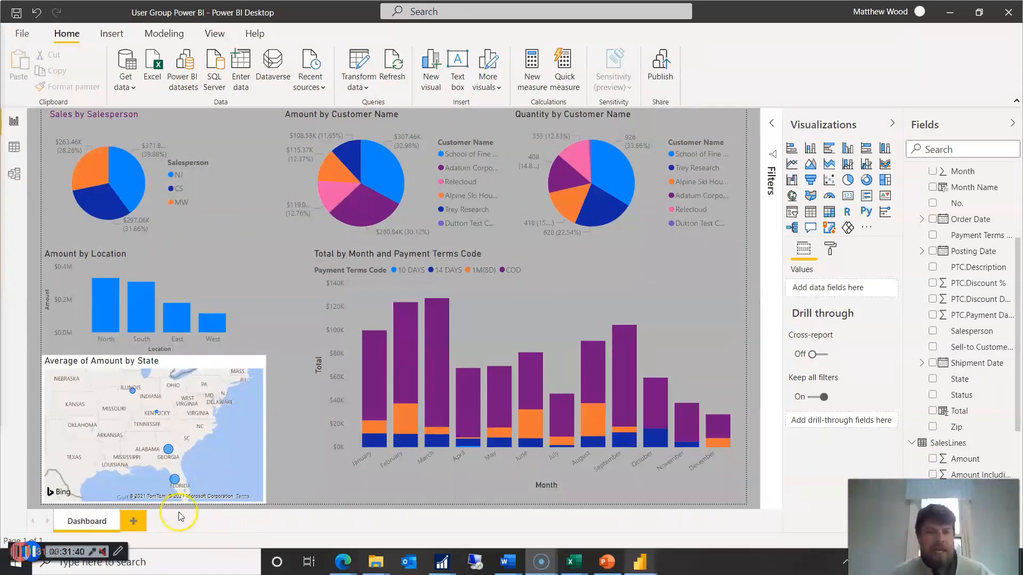
Add a second report page and name it Item Details
click(133, 521)
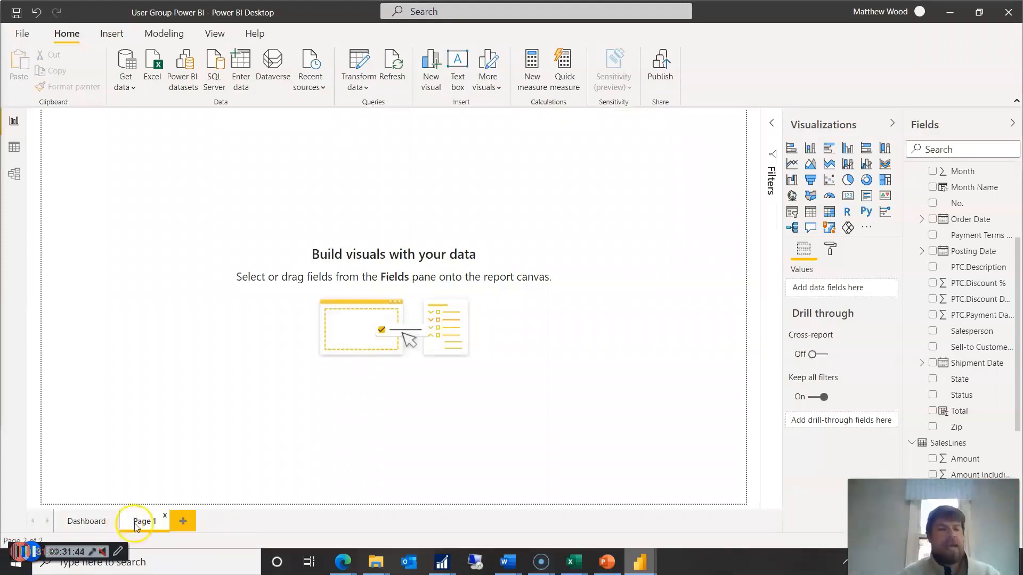
right_click(135, 523)
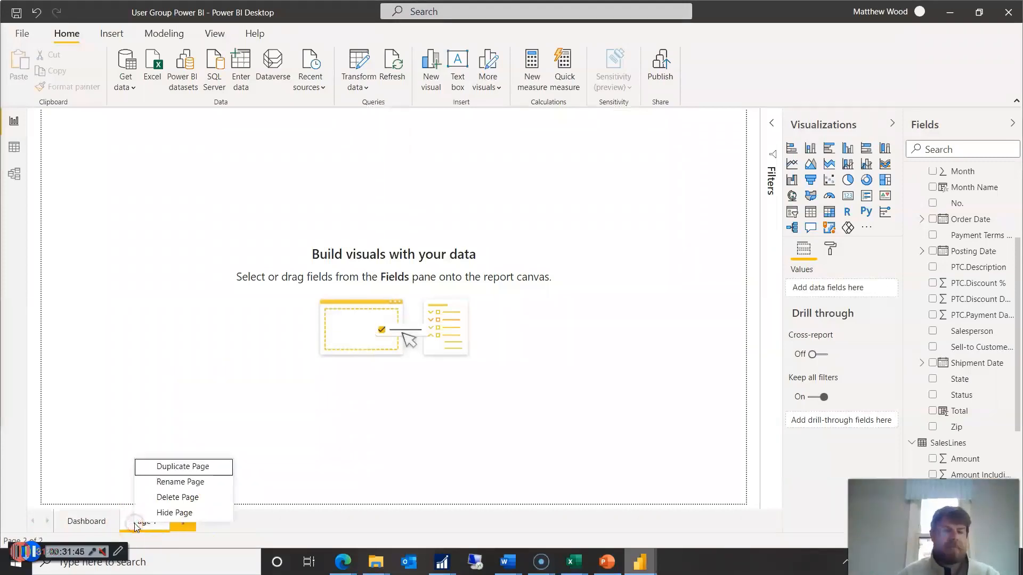
click(163, 483)
key(BackSpace)
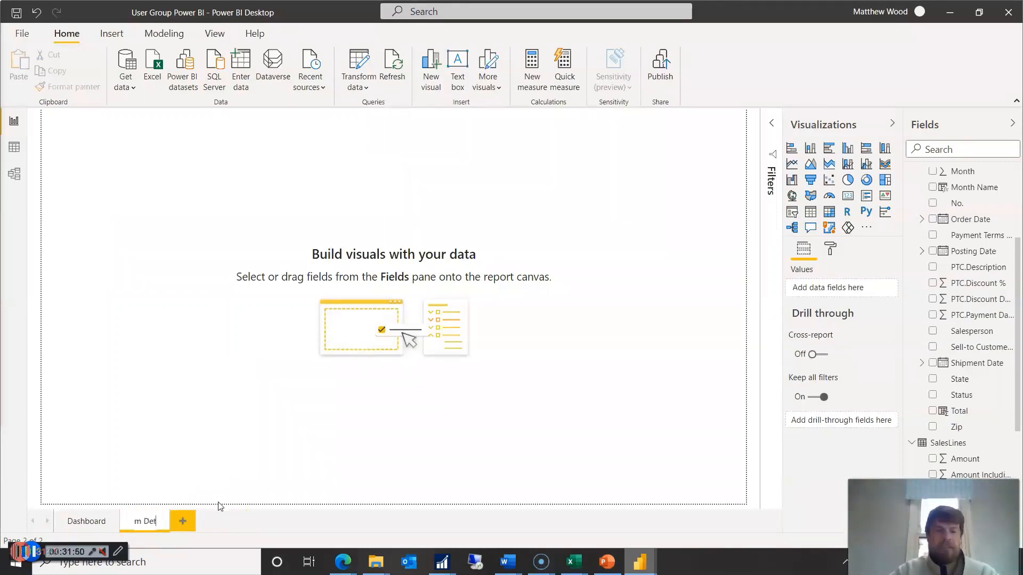
click(272, 453)
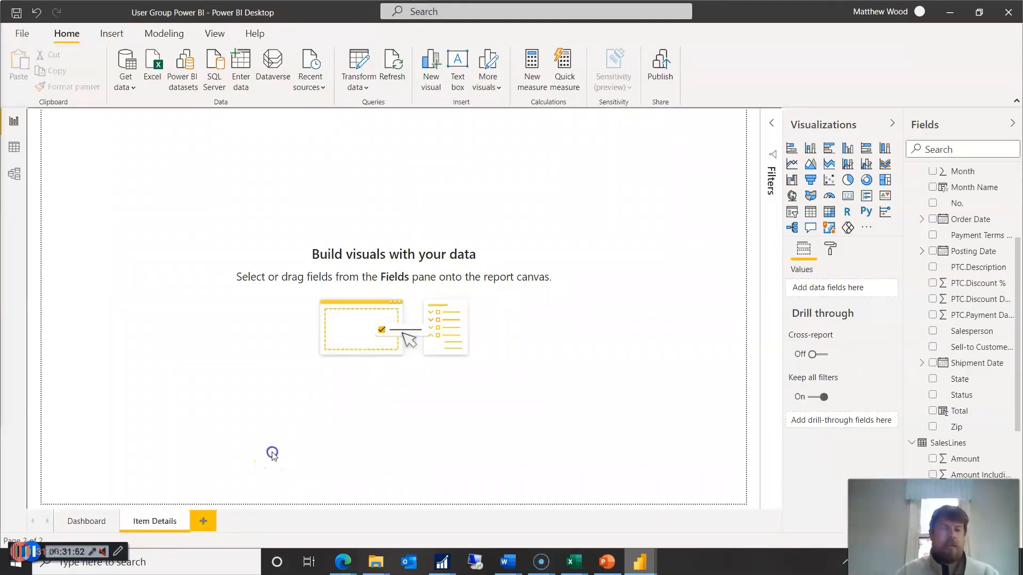
Set the wallpaper color of the Item Details page to the recently used grey
click(830, 248)
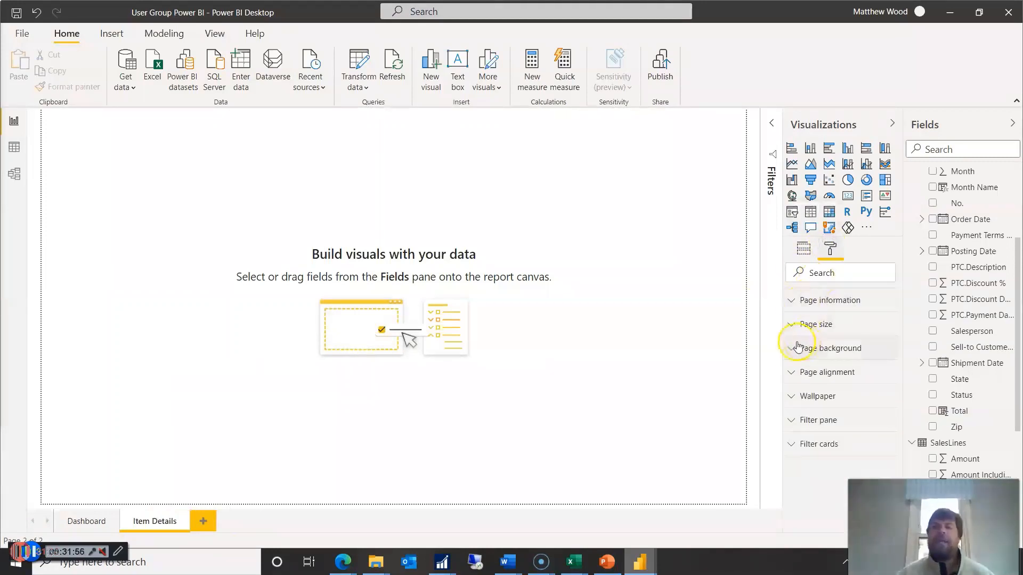
click(789, 398)
click(814, 436)
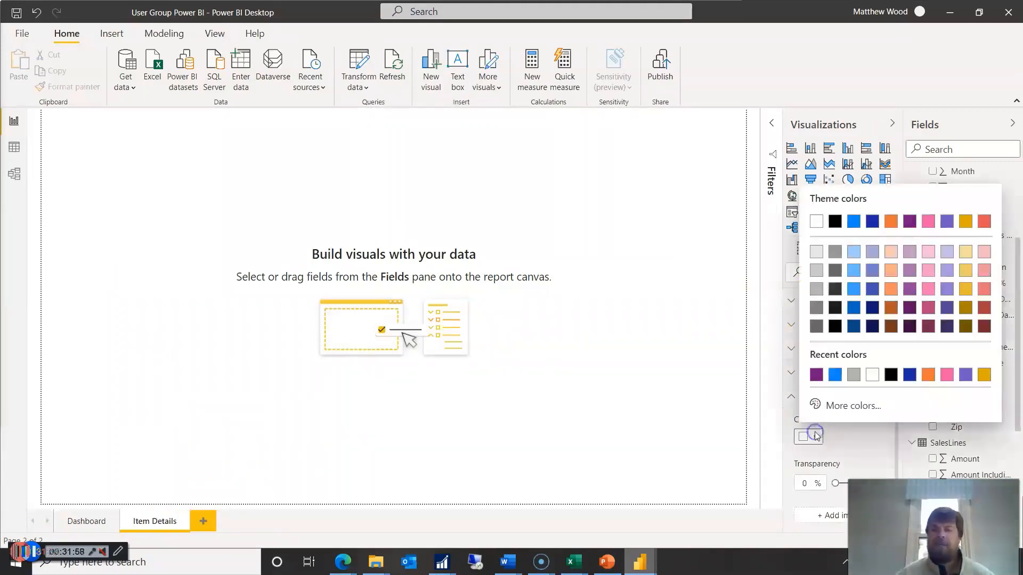
click(854, 375)
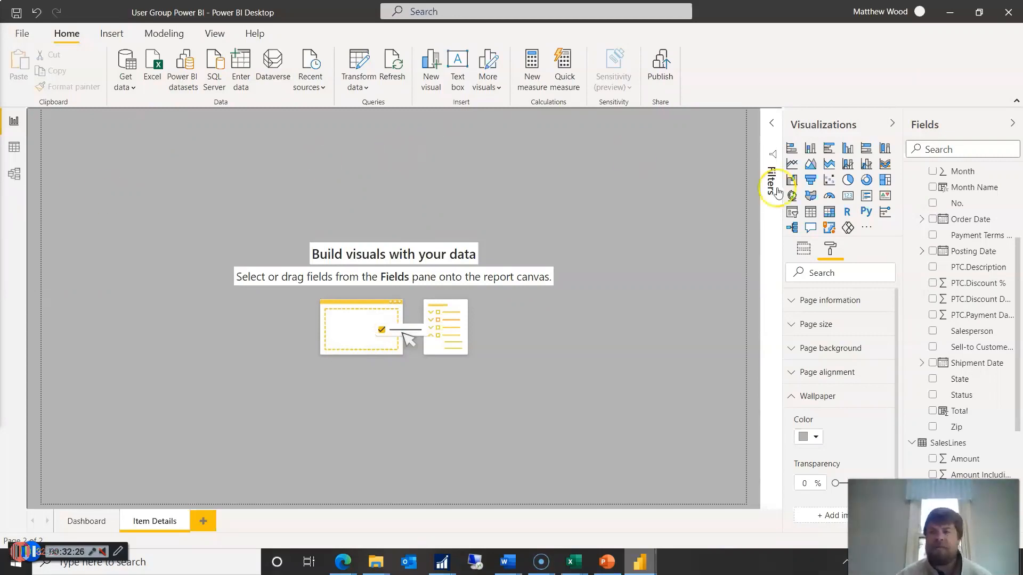
Create a table on the Item Details page from the SalesLines fields No., Amount and Quantity
scroll(983, 279, down, 3)
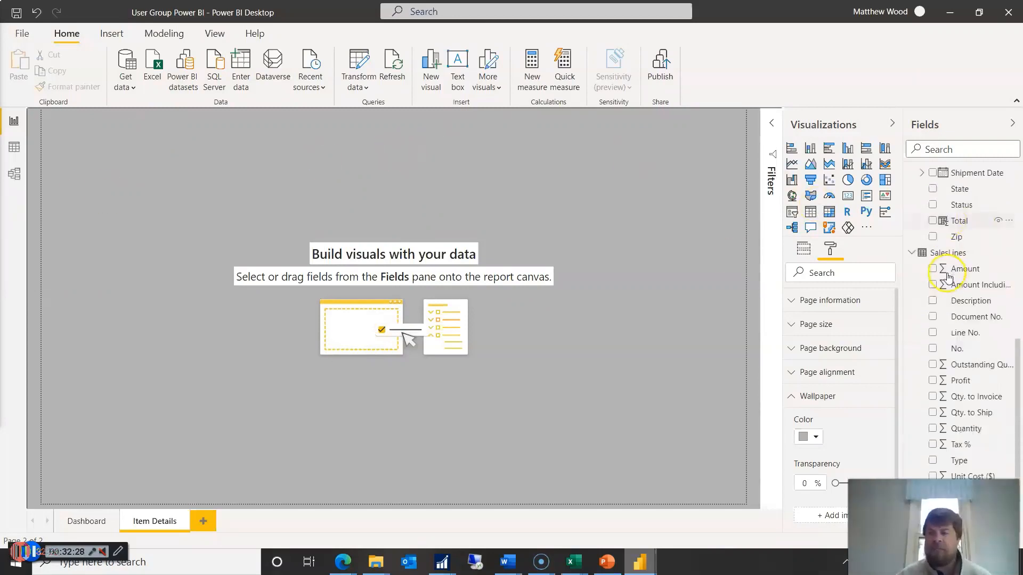
click(932, 349)
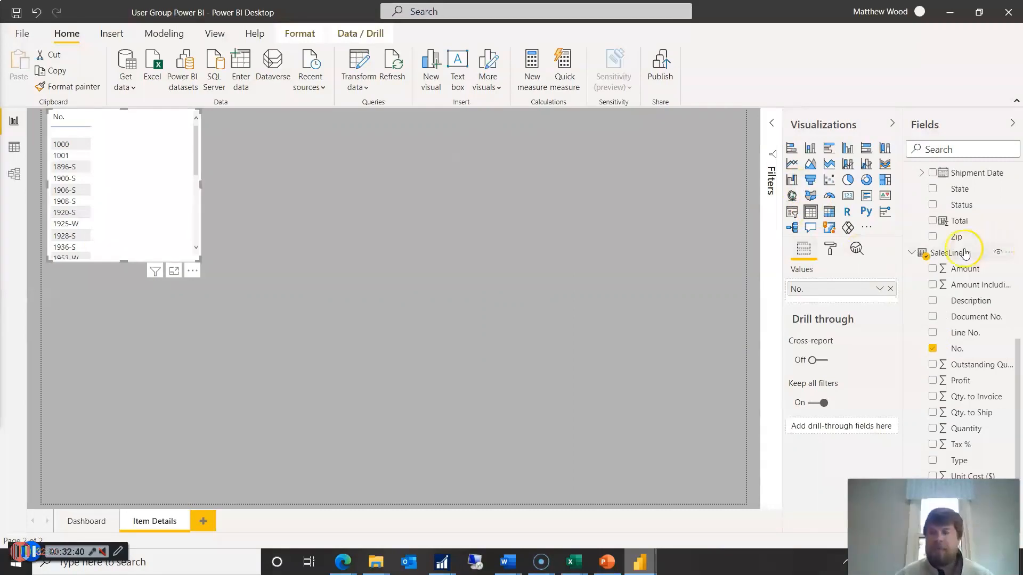
drag(959, 274, 820, 304)
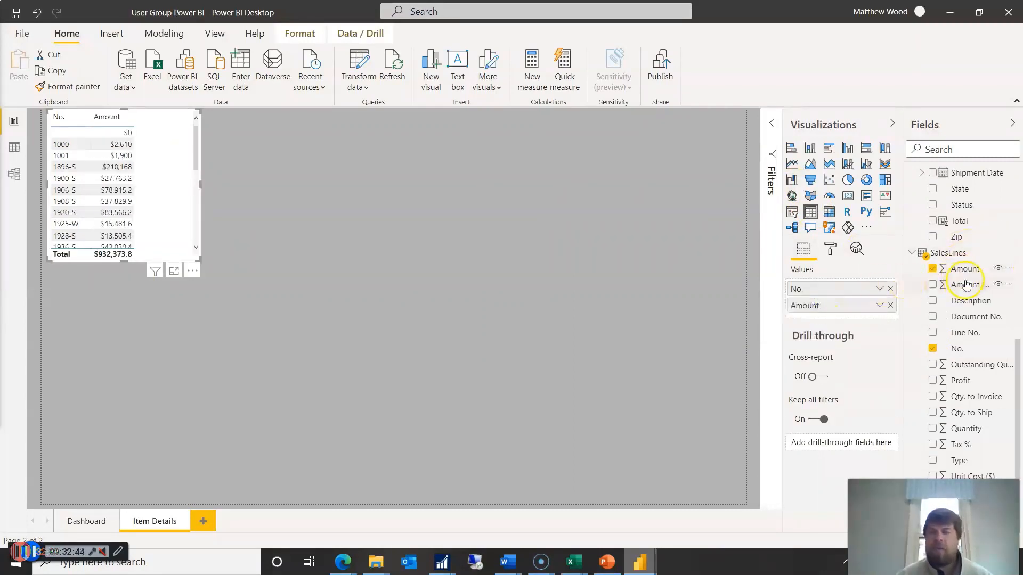
drag(969, 433, 837, 320)
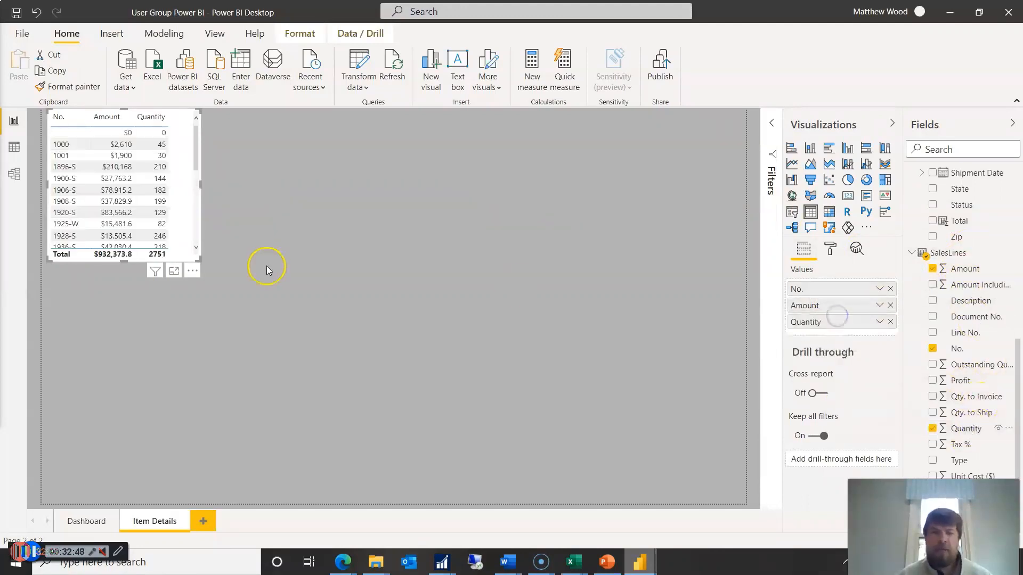
Stretch the item table down to fit all its rows, try sorting by Quantity, and leave it sorted by Amount in descending order
drag(196, 259, 186, 457)
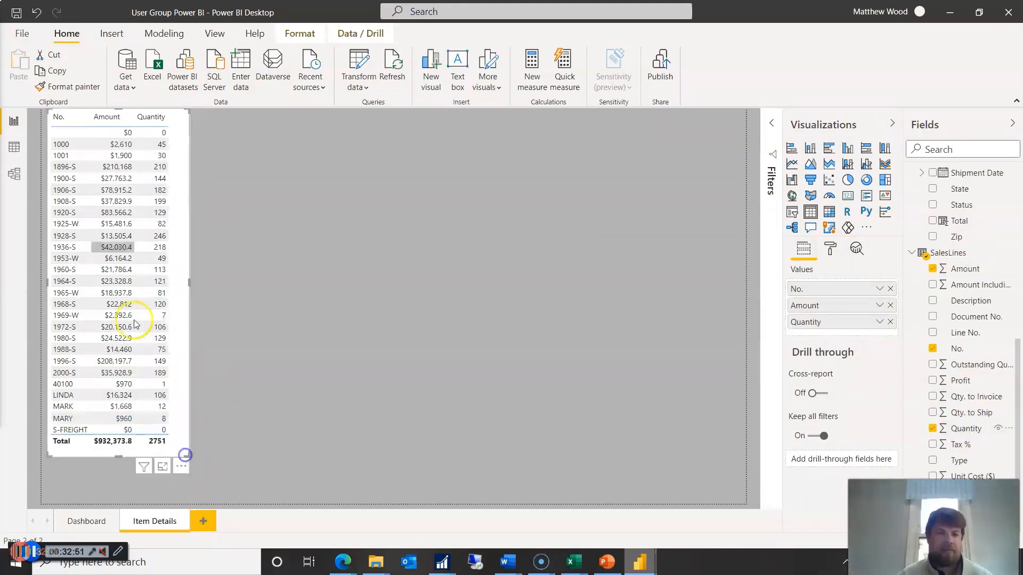
click(99, 121)
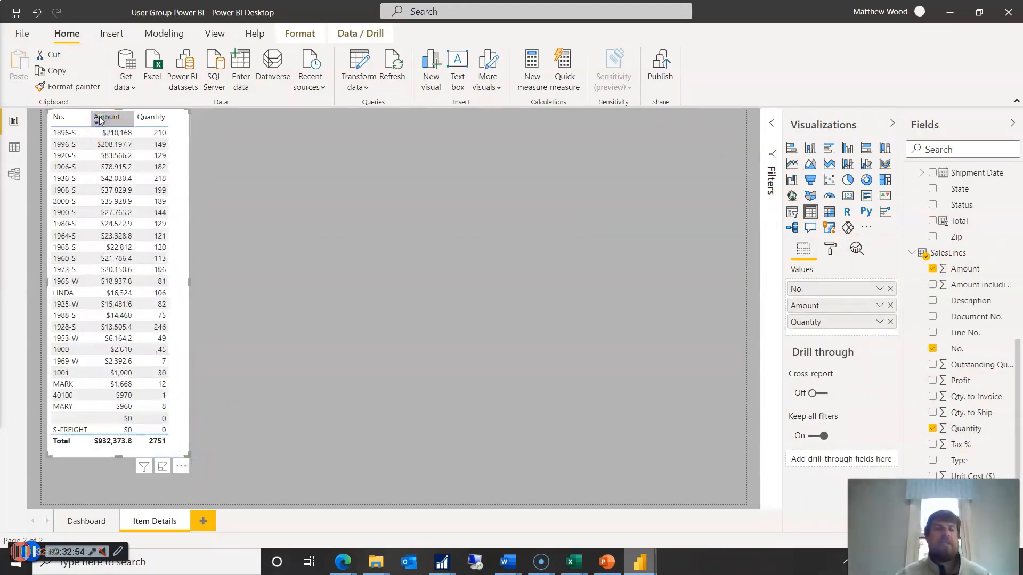
click(148, 125)
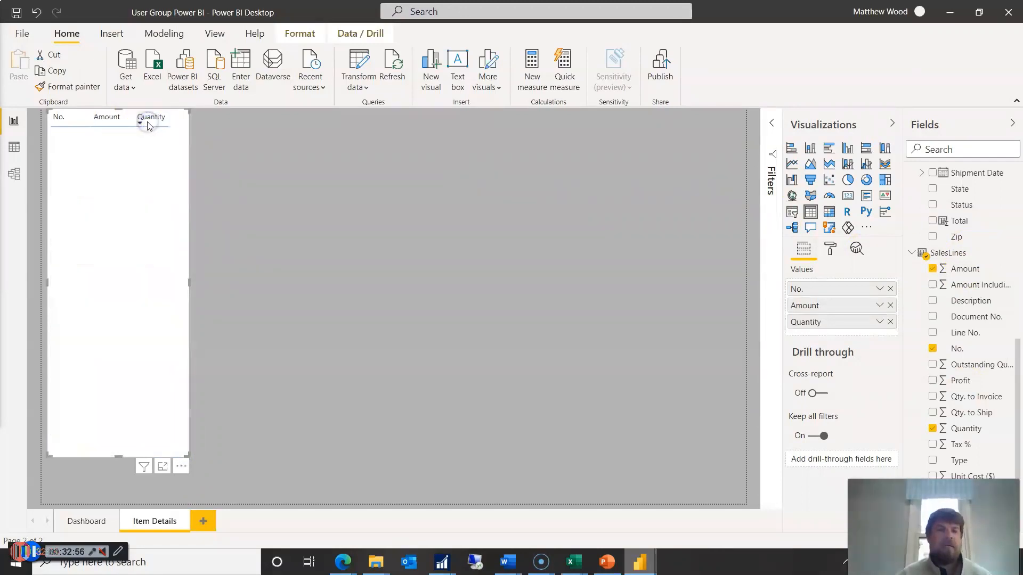
click(107, 121)
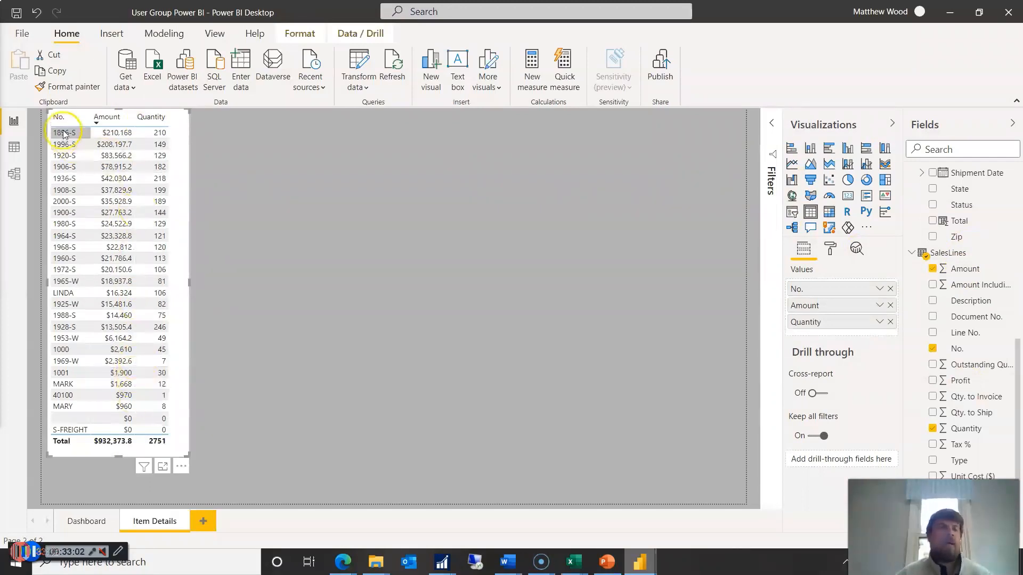
Set the background color of the item table to the recently used grey
click(833, 249)
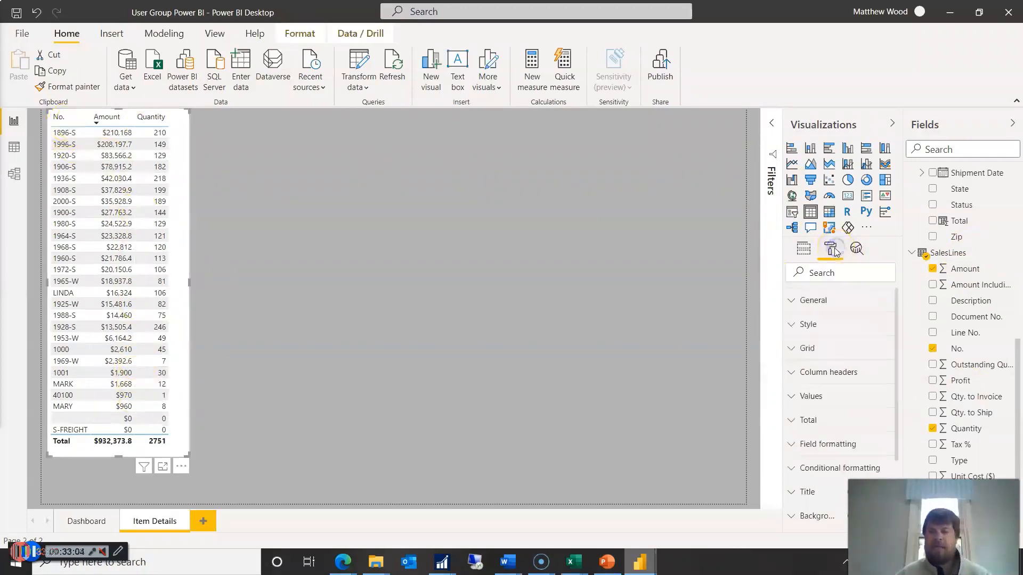
scroll(841, 331, down, 4)
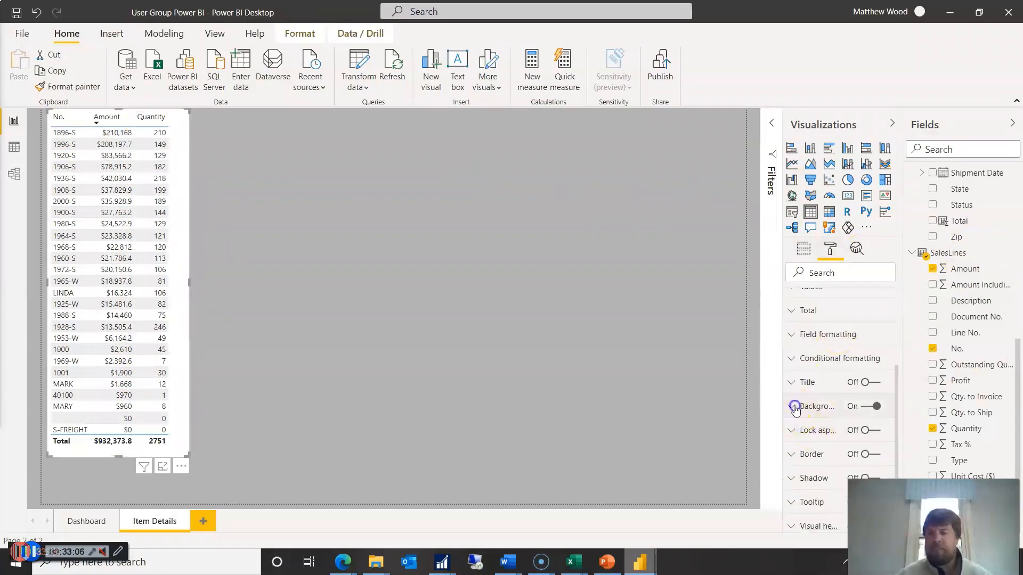
click(805, 406)
click(817, 451)
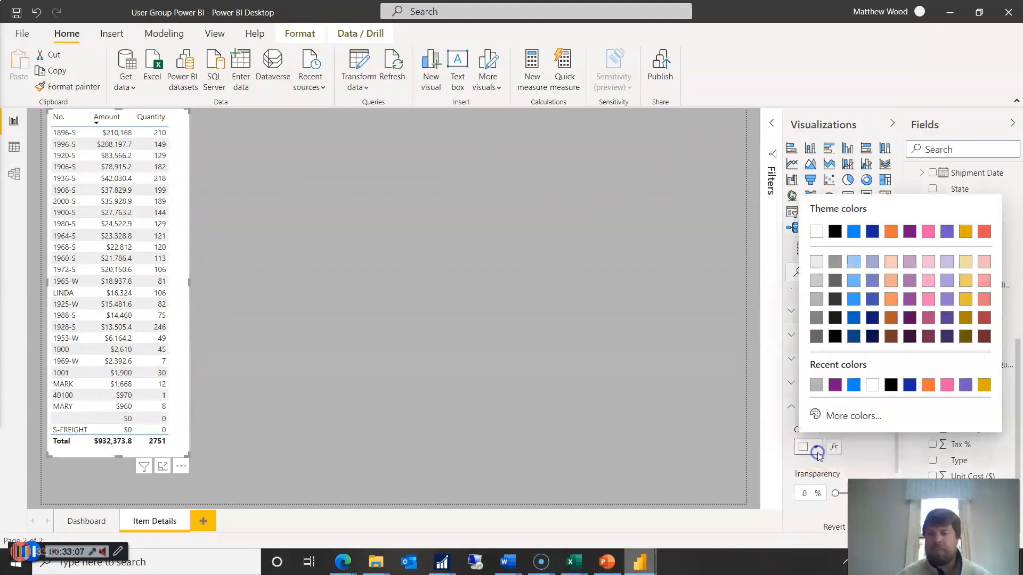
click(816, 385)
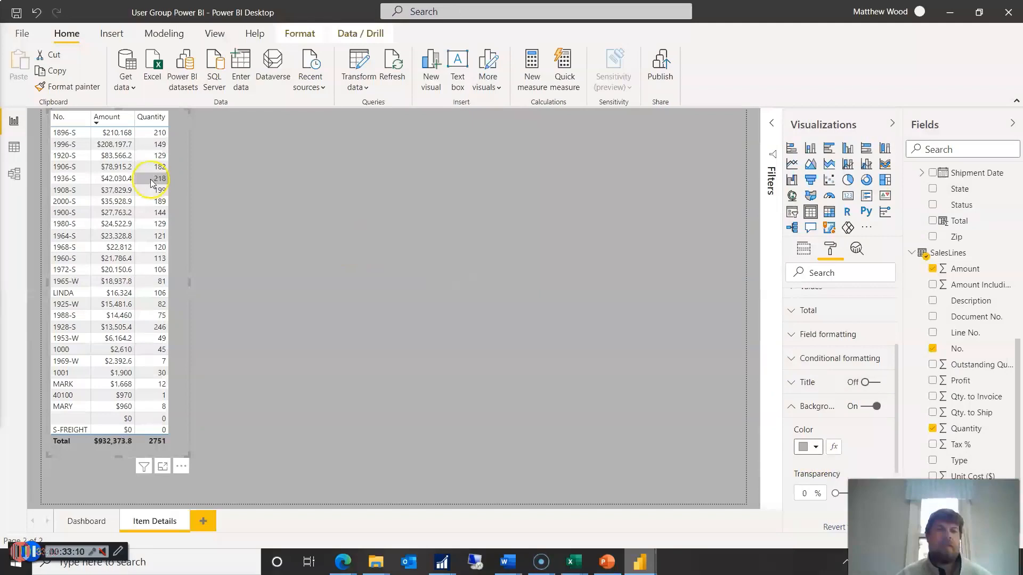
click(212, 151)
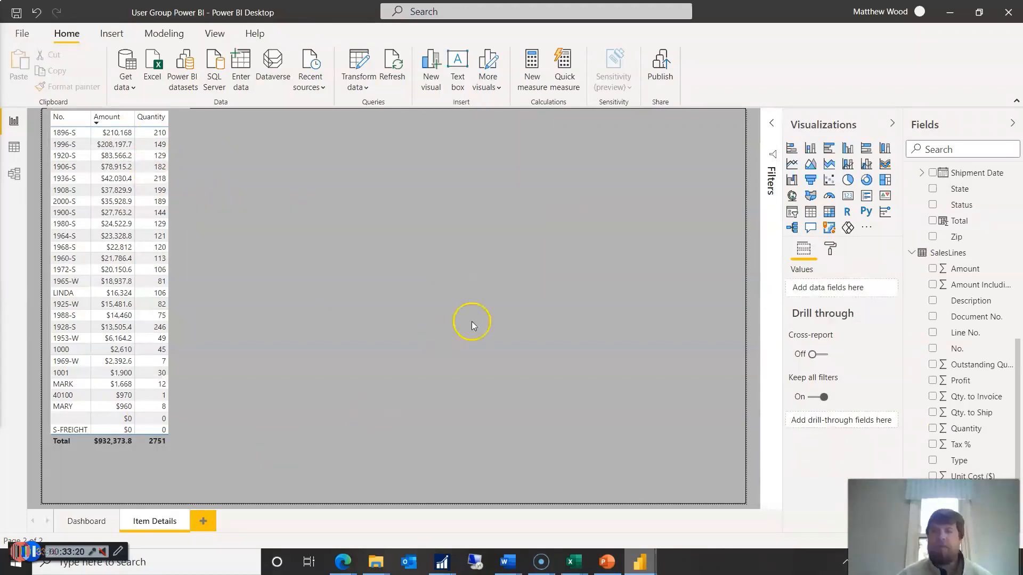
Create a stacked column chart of Quantity by Customer Name beside the item table and enlarge it to show all customers
click(810, 149)
scroll(957, 268, up, 1)
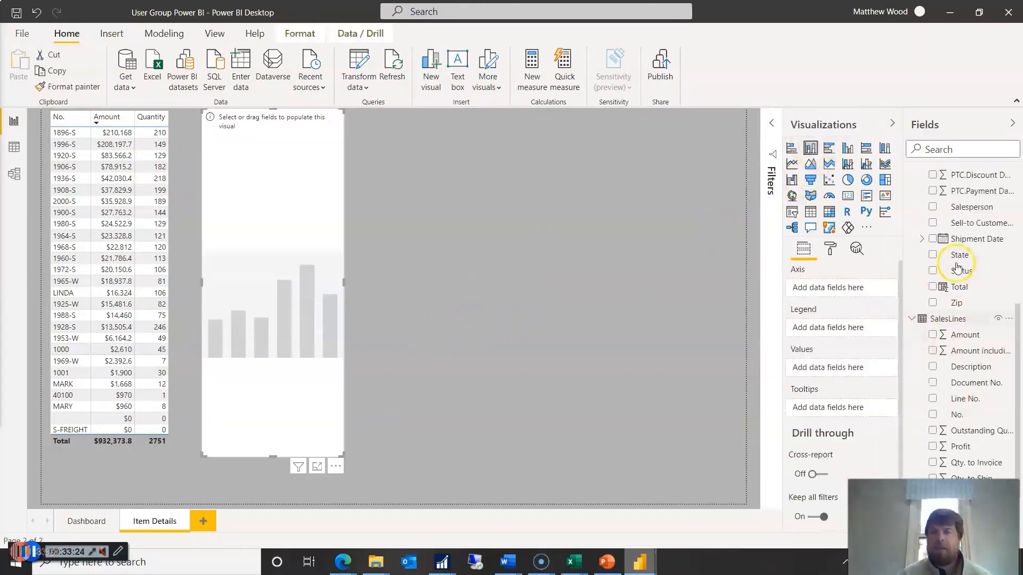
scroll(957, 268, up, 5)
click(968, 259)
click(933, 258)
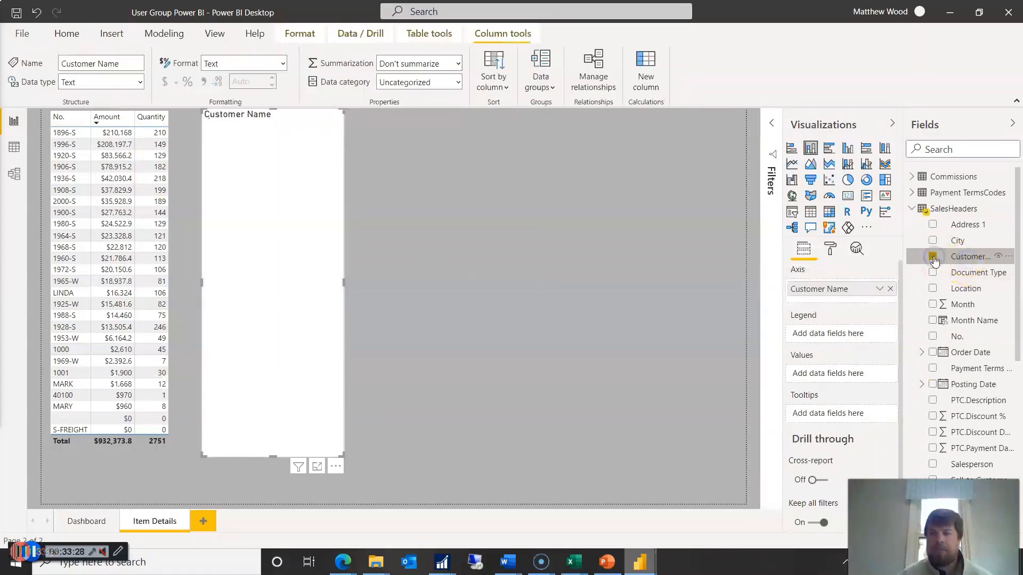
scroll(938, 259, down, 5)
scroll(940, 259, down, 2)
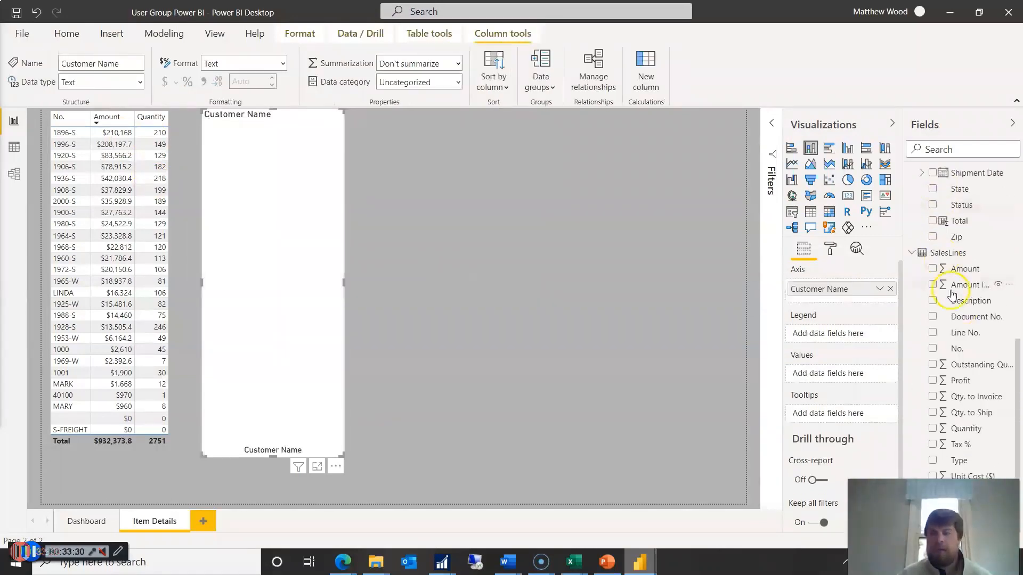
click(933, 428)
drag(343, 456, 578, 422)
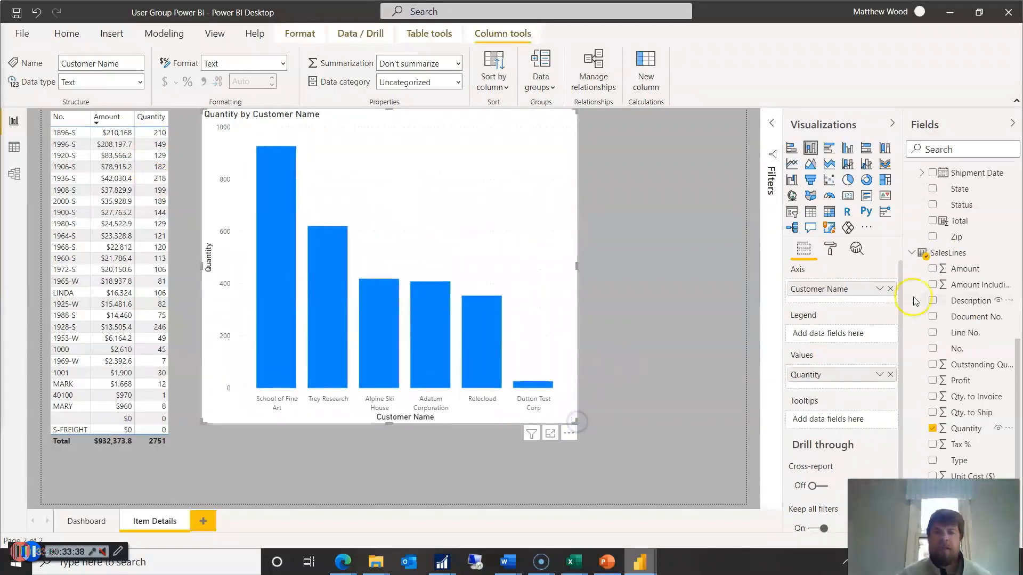
Set the background color of the Quantity by Customer Name chart to the recently used grey
click(831, 250)
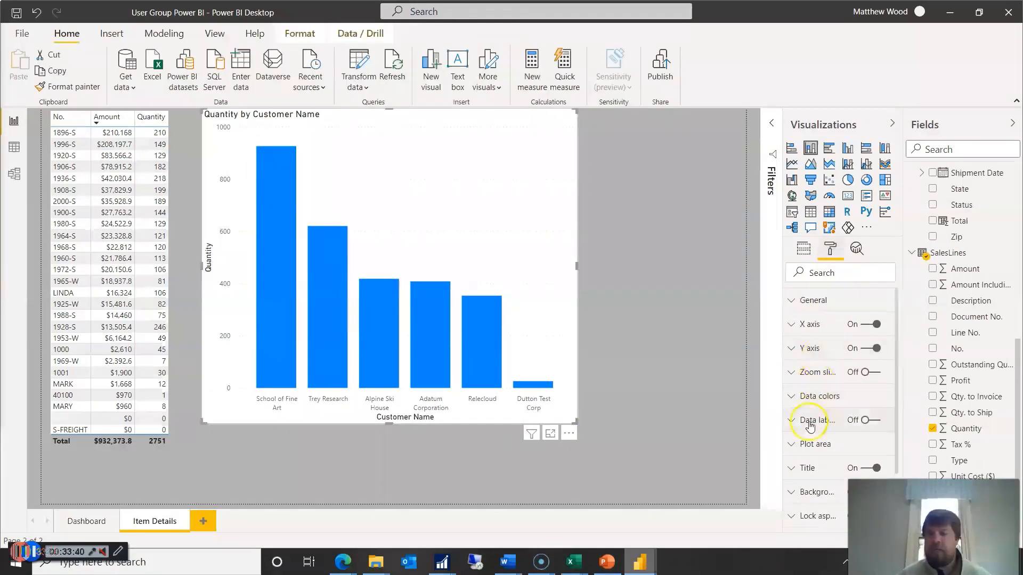
scroll(809, 426, down, 2)
click(799, 425)
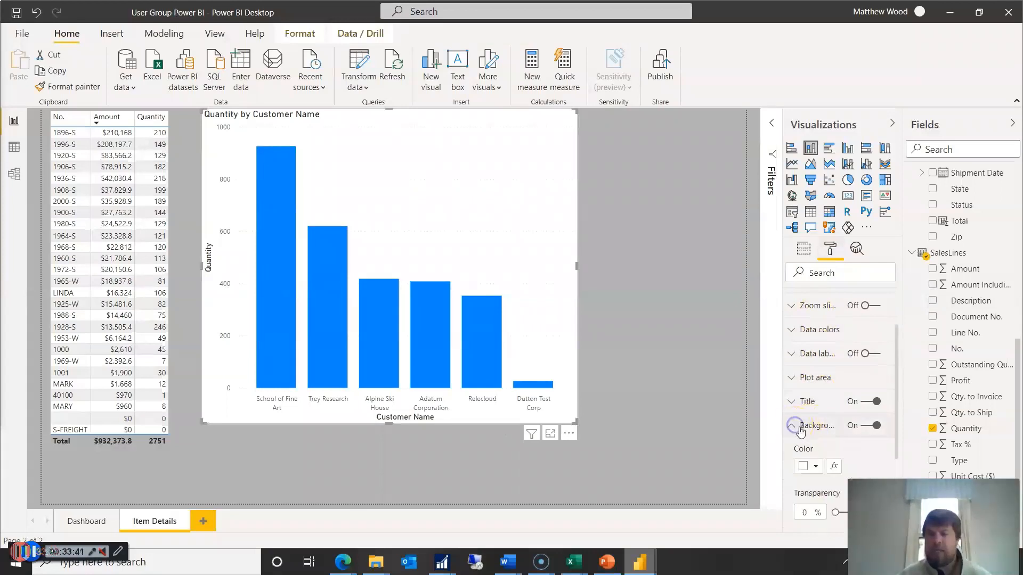
click(812, 466)
click(812, 402)
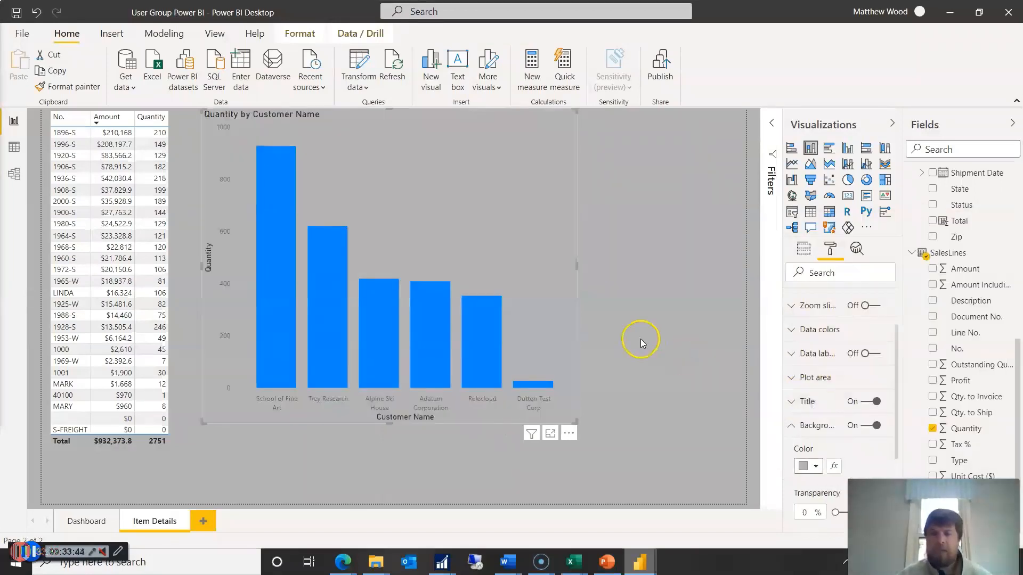
click(641, 341)
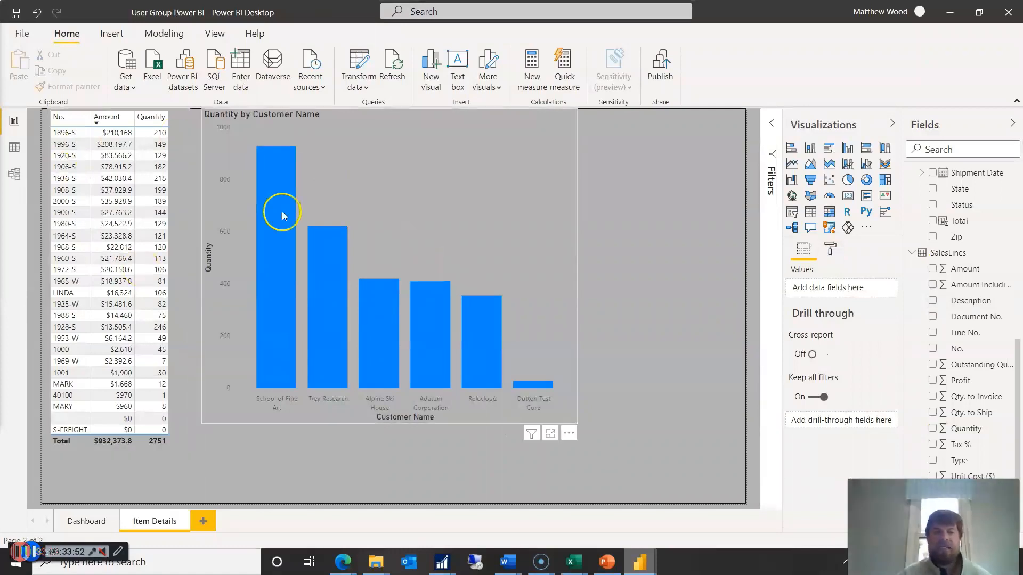
Cross-highlight the customer chart by items 1906-S and 1896-S and examine each customer's share of the quantity
click(72, 170)
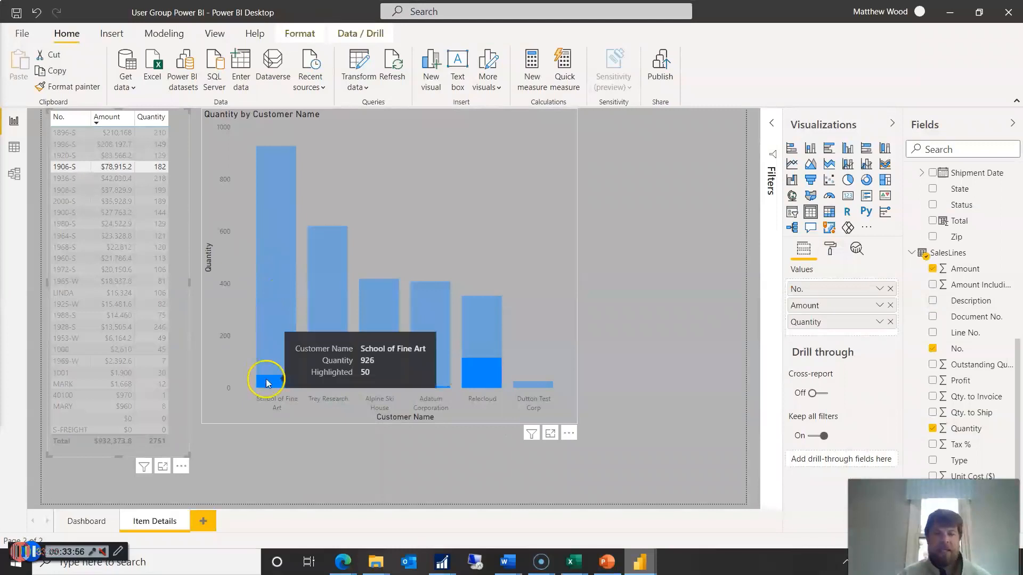
mouse_move(481, 373)
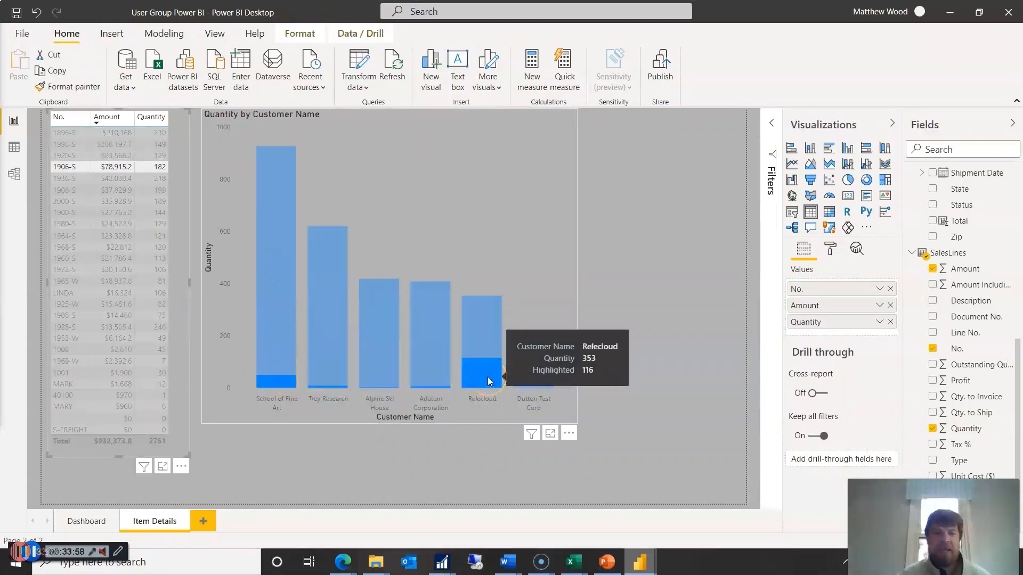
click(487, 380)
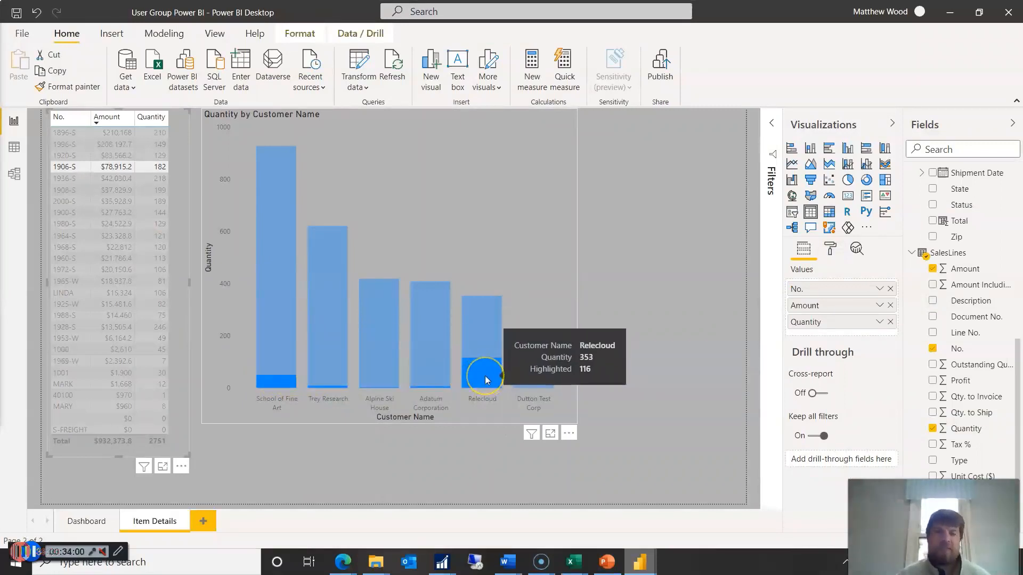
click(275, 387)
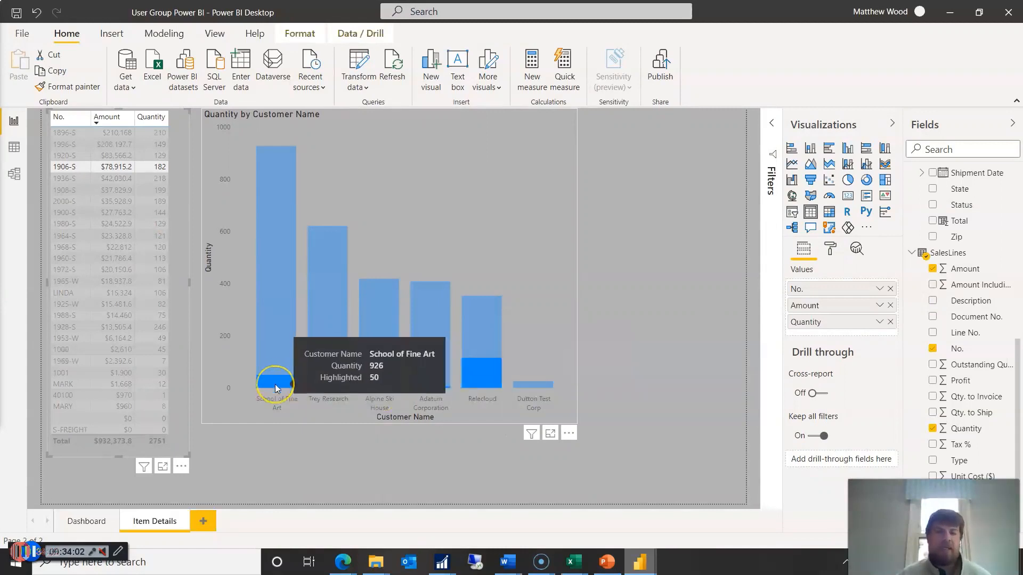
click(78, 132)
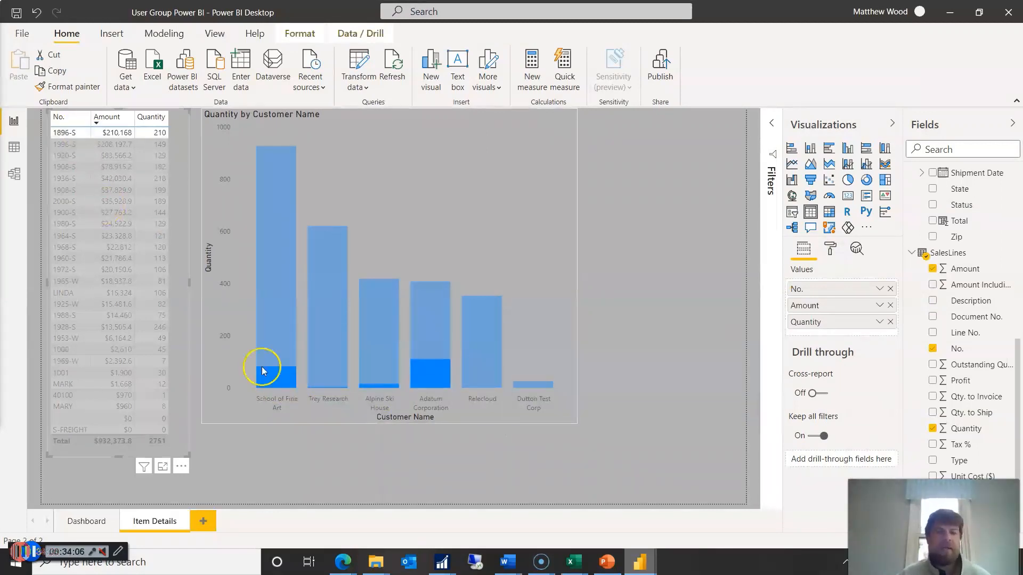
Filter the item table by the School of Fine Art and Relecloud columns, and clear the chart selection
click(273, 205)
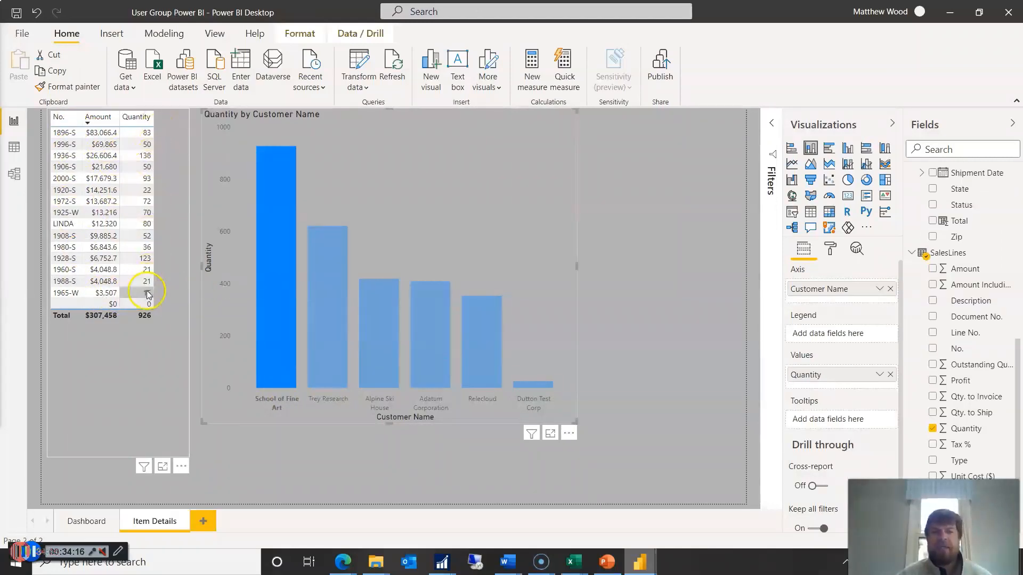
click(474, 316)
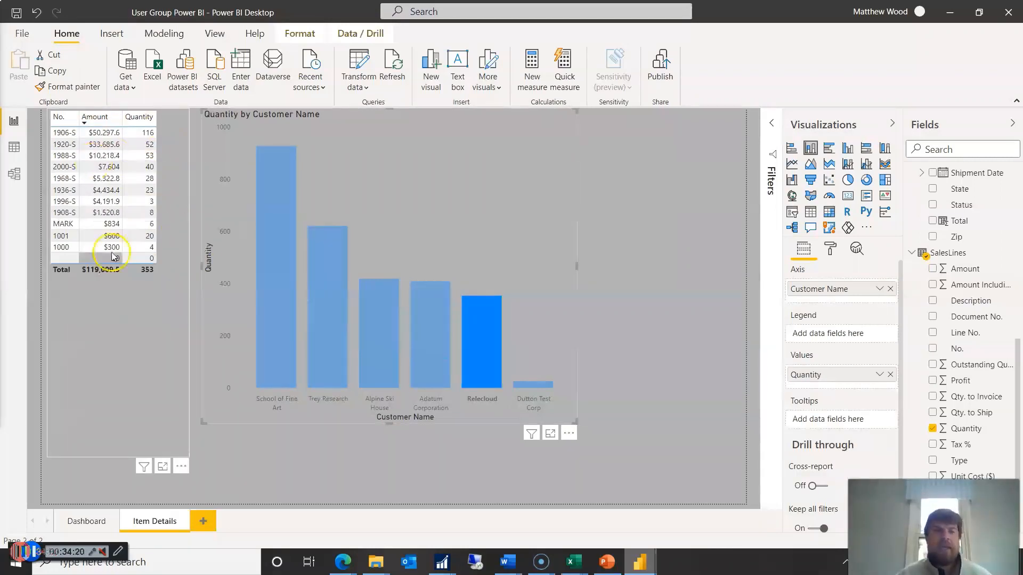
click(698, 228)
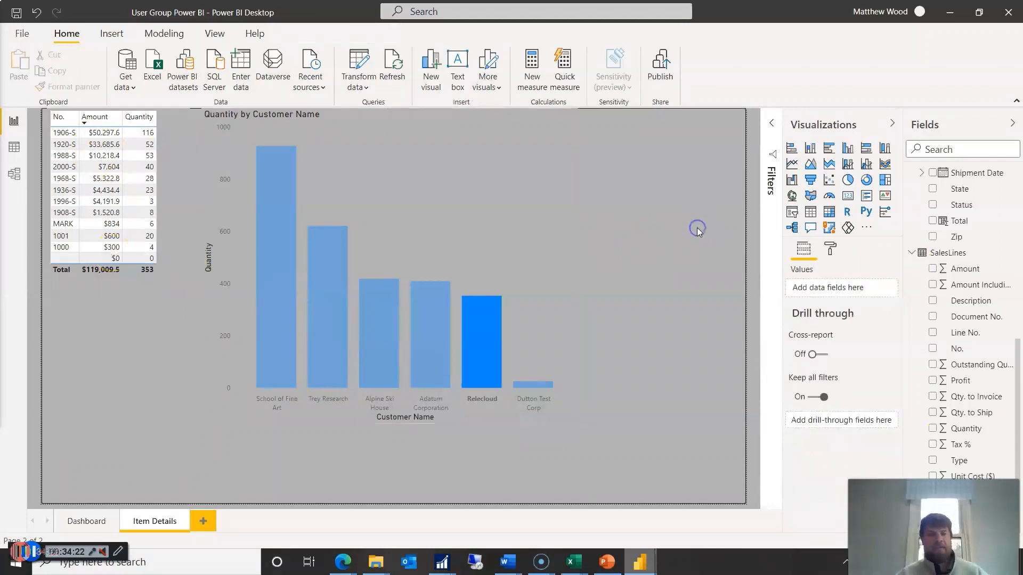
click(612, 192)
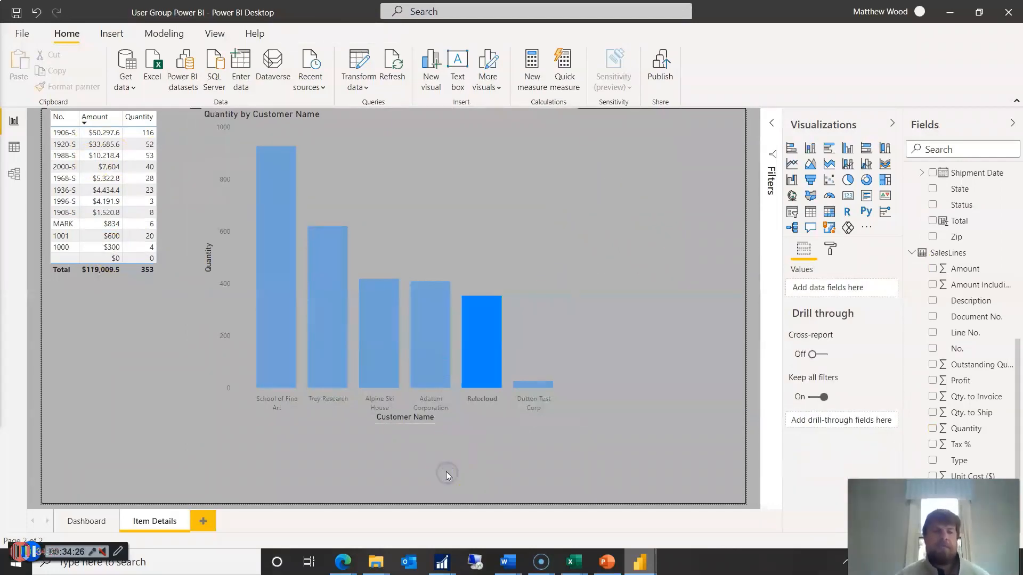
click(414, 200)
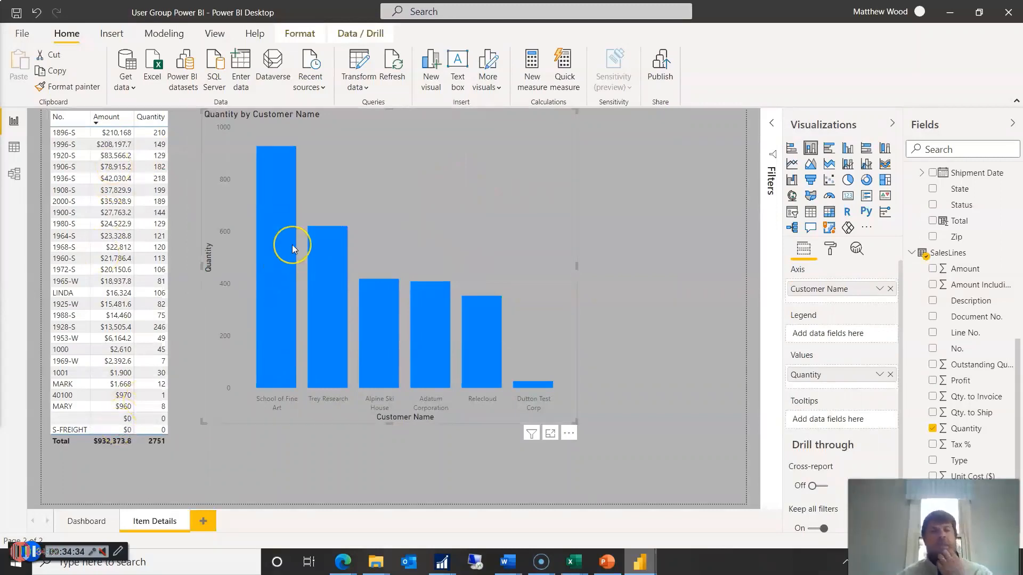
Narrow the Quantity by Customer Name chart to free space beside it, and expand the Commissions table's fields
mouse_move(291, 244)
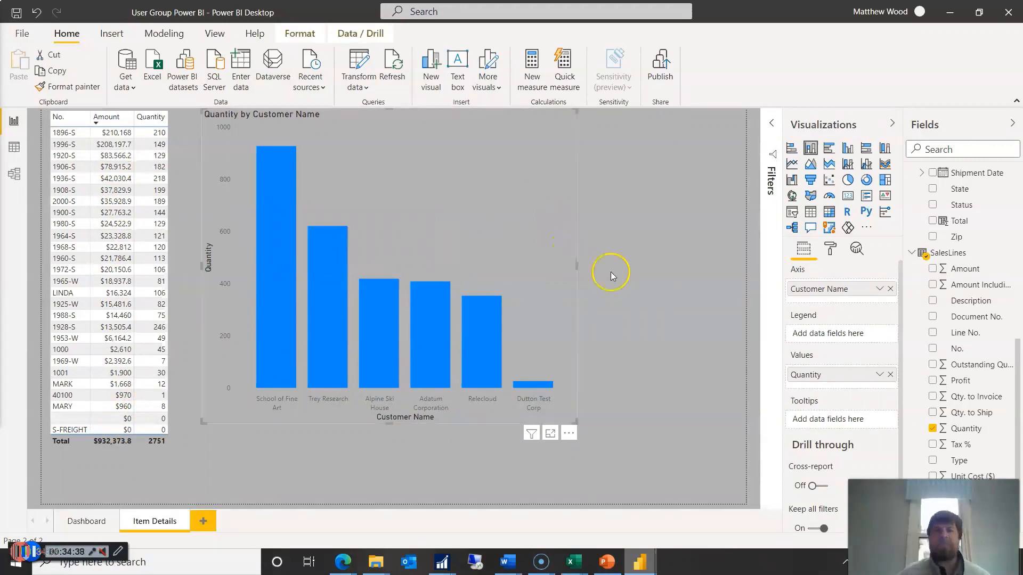
drag(574, 264, 474, 268)
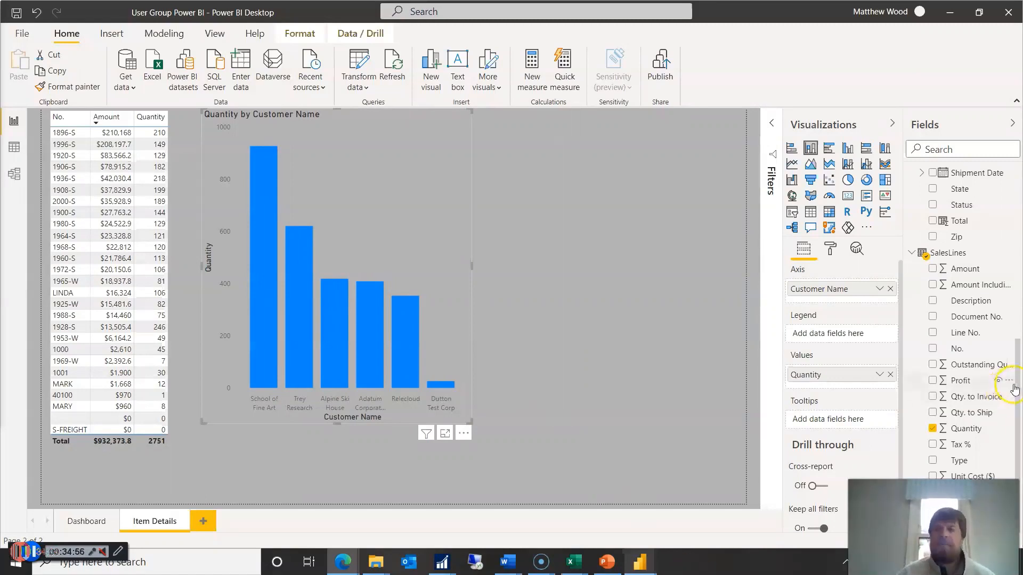
scroll(953, 298, up, 10)
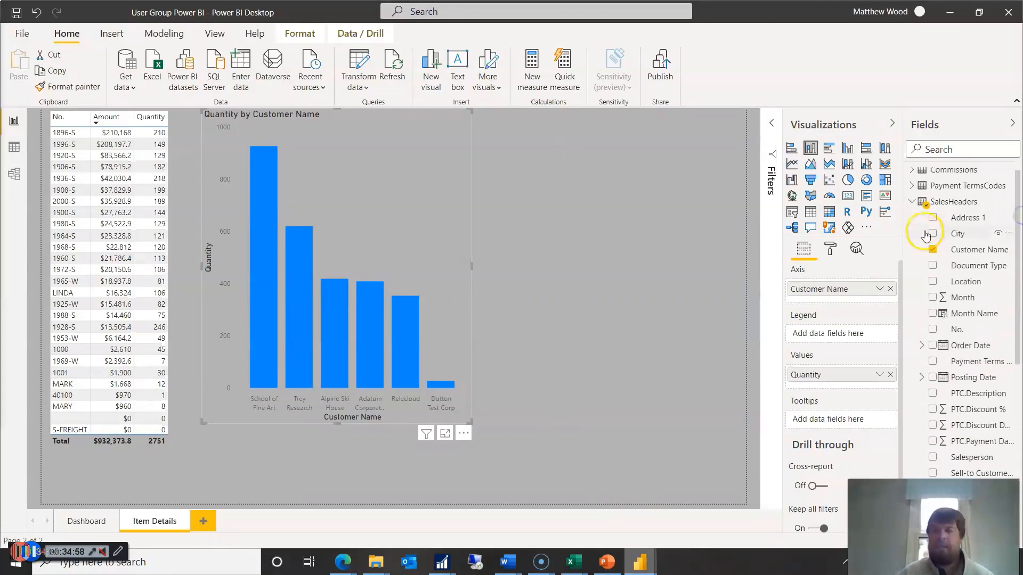
click(911, 170)
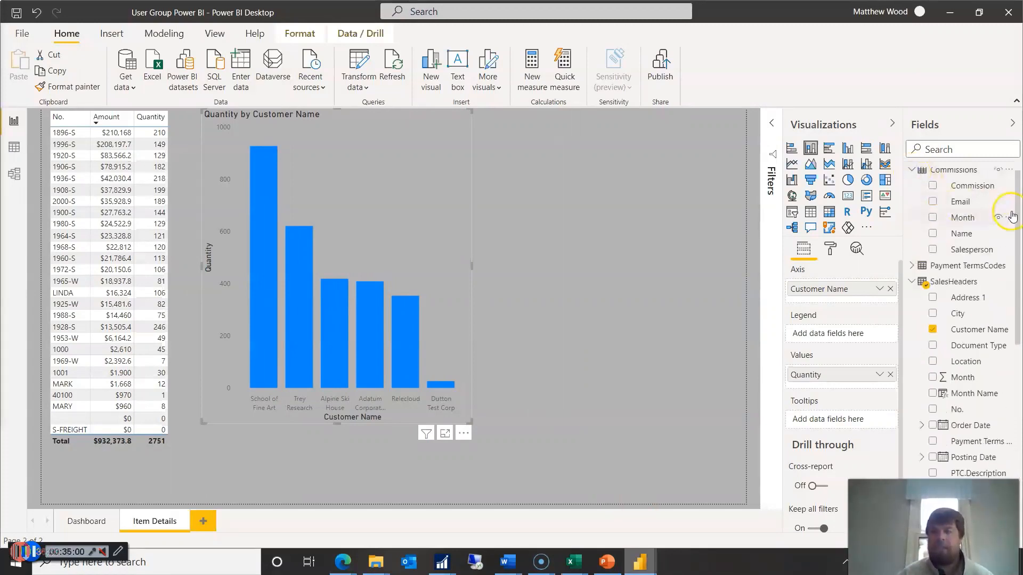
Add a calculated column to the Commissions table with the formula Column = SUMX(SalesHeaders,SalesHeaders[Total]) and review its rows
click(15, 149)
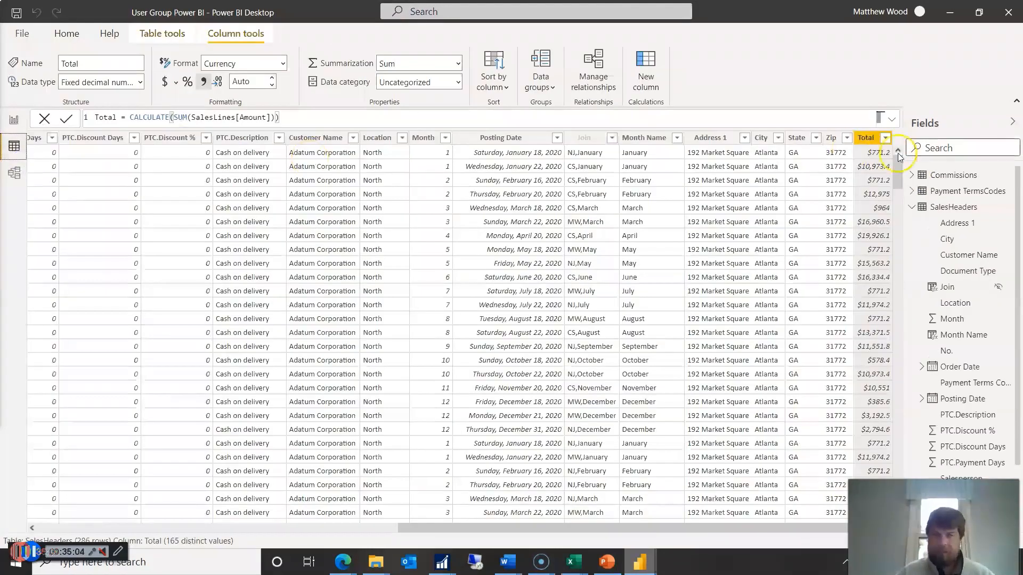
click(938, 175)
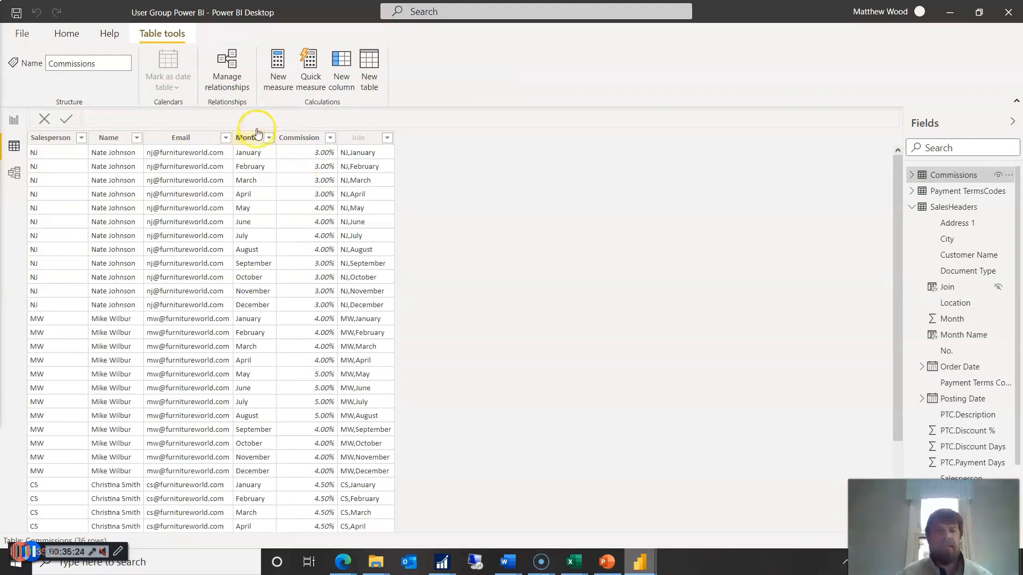
click(341, 74)
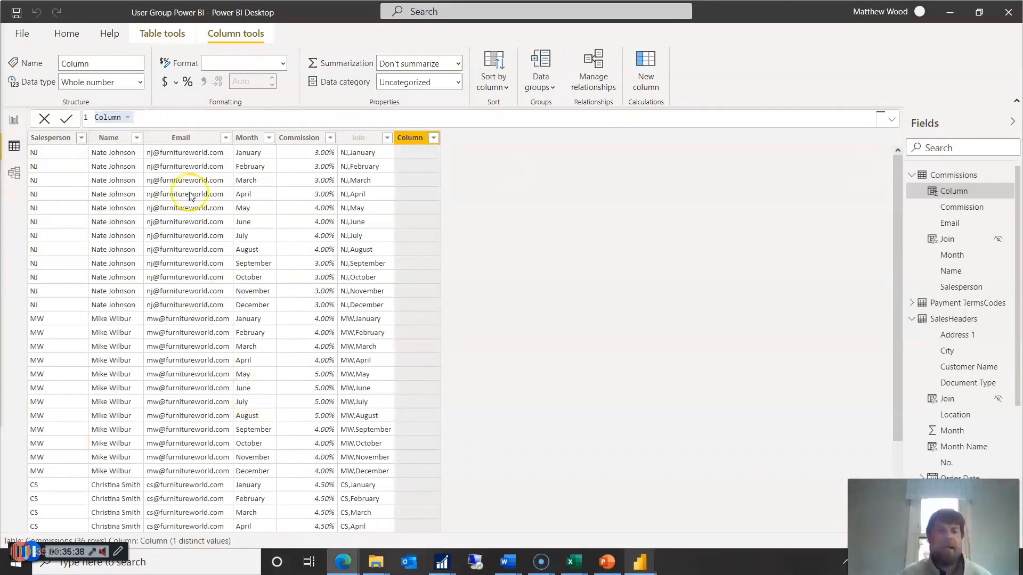
click(218, 115)
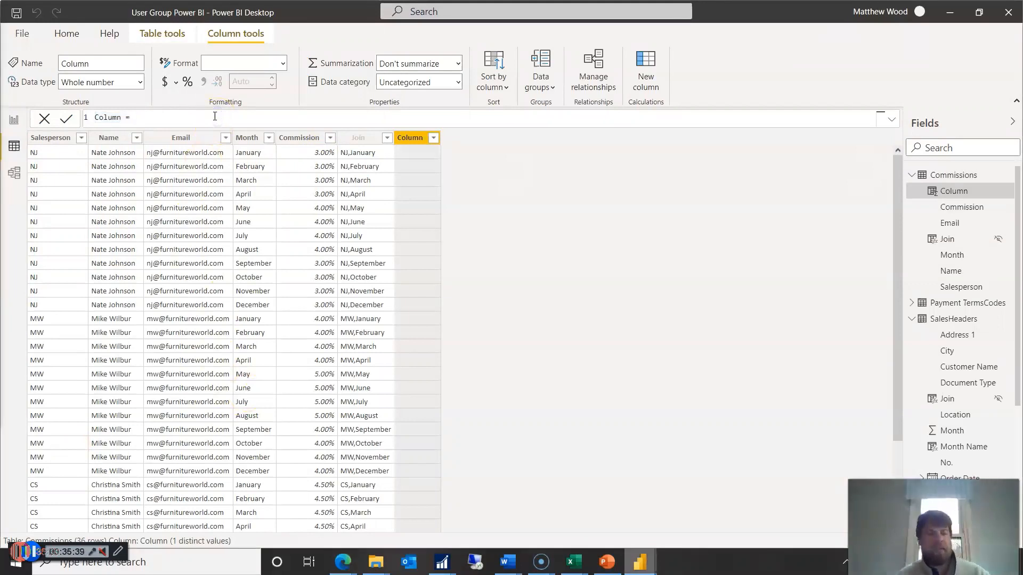
text(SUMX(SalesHeaders,SalesHeaders[Total]))
click(131, 120)
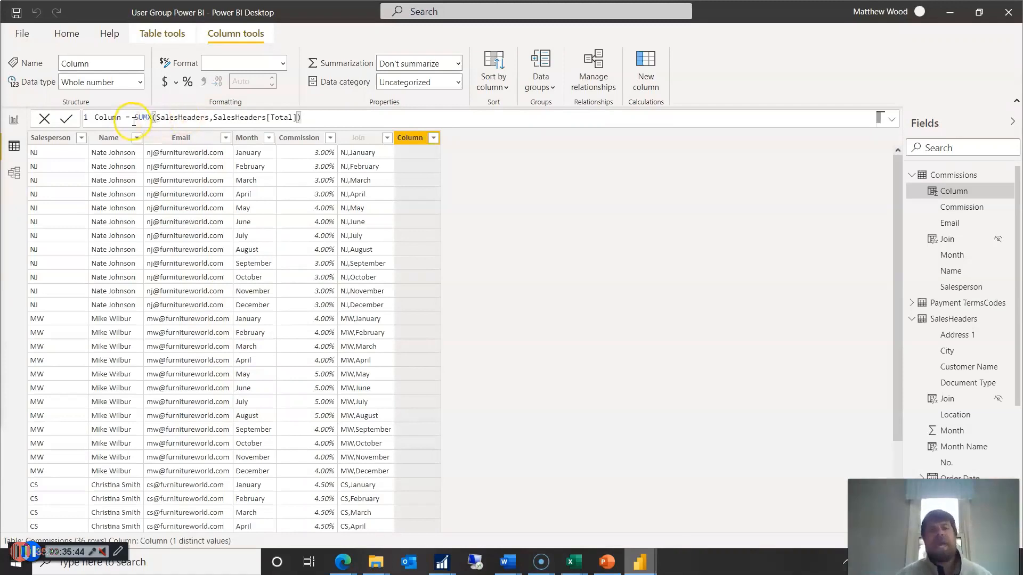
click(147, 121)
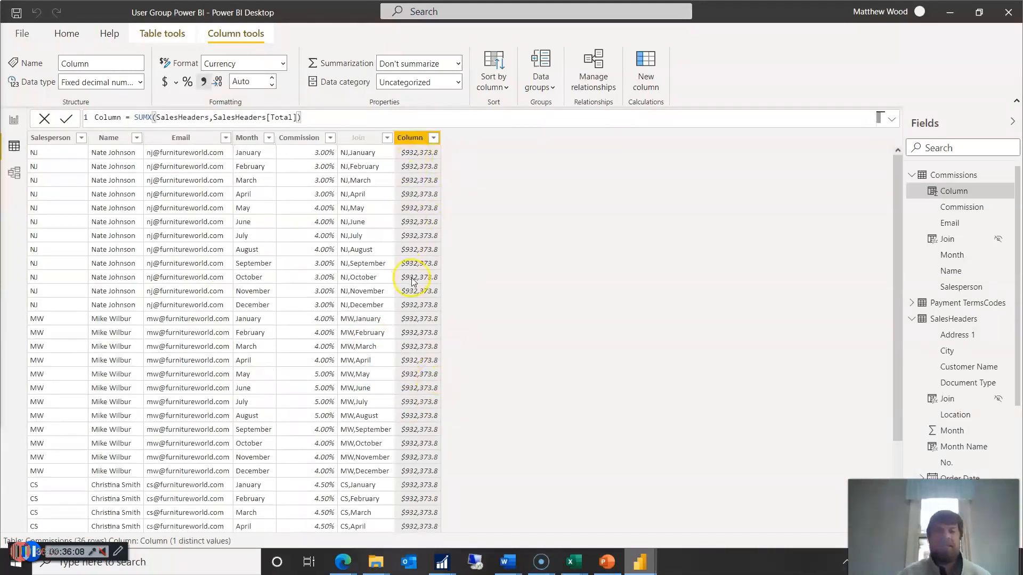
scroll(415, 276, down, 3)
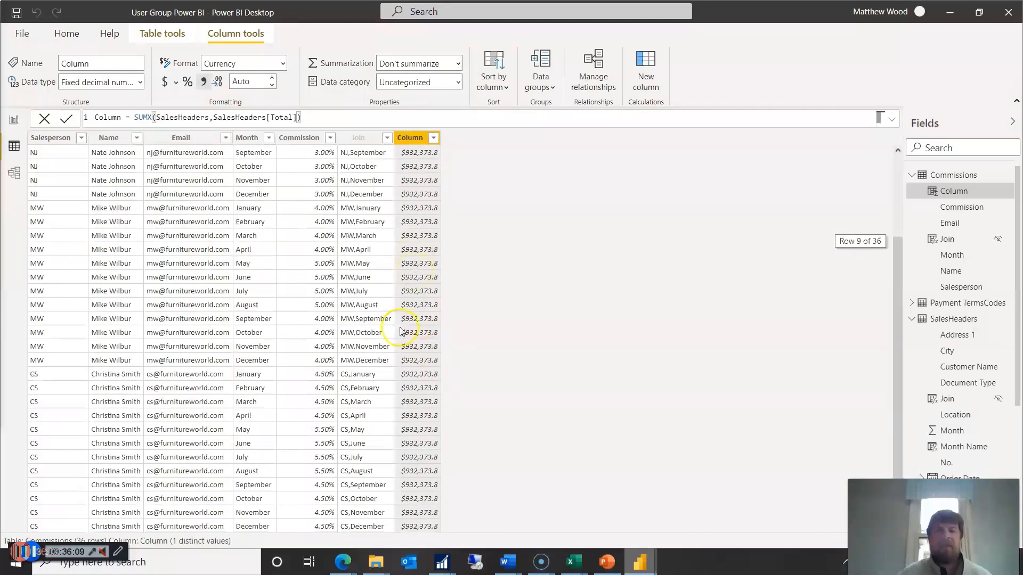
scroll(402, 327, up, 3)
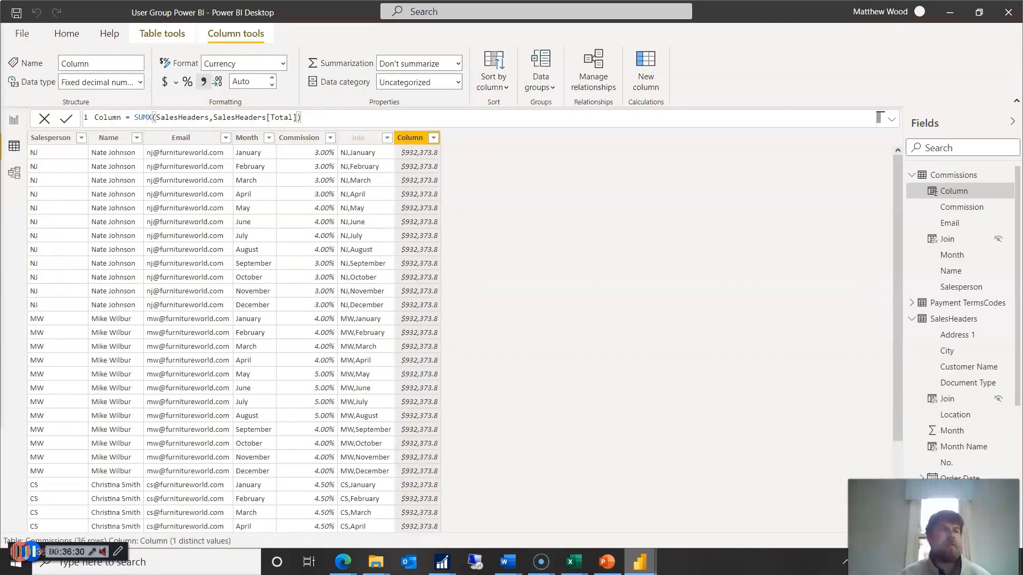
Create a measure in the Commissions table with the formula Sales Amount = sumx(SalesHeaders,SalesHeaders[Total])
click(14, 121)
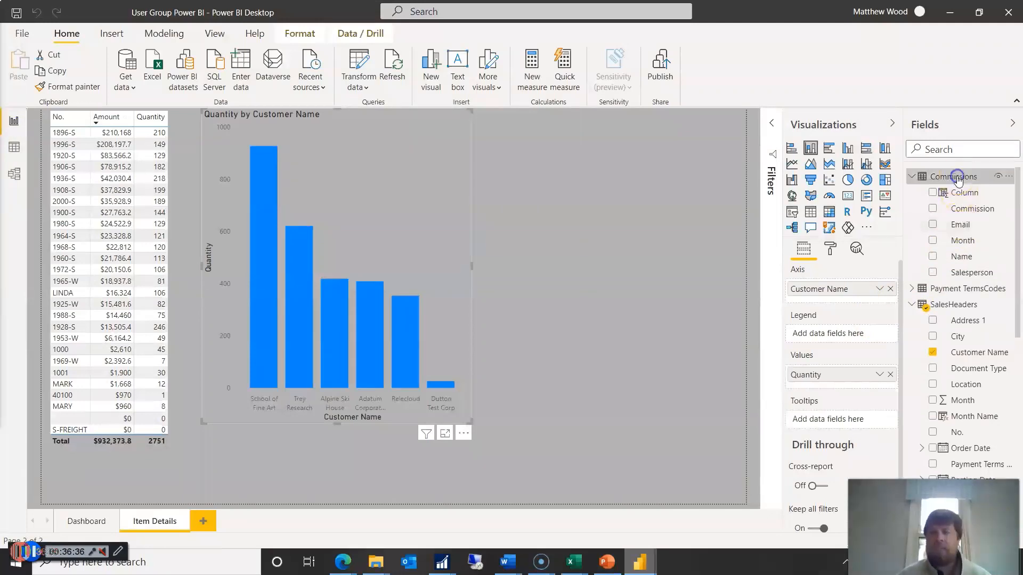
click(956, 178)
right_click(956, 179)
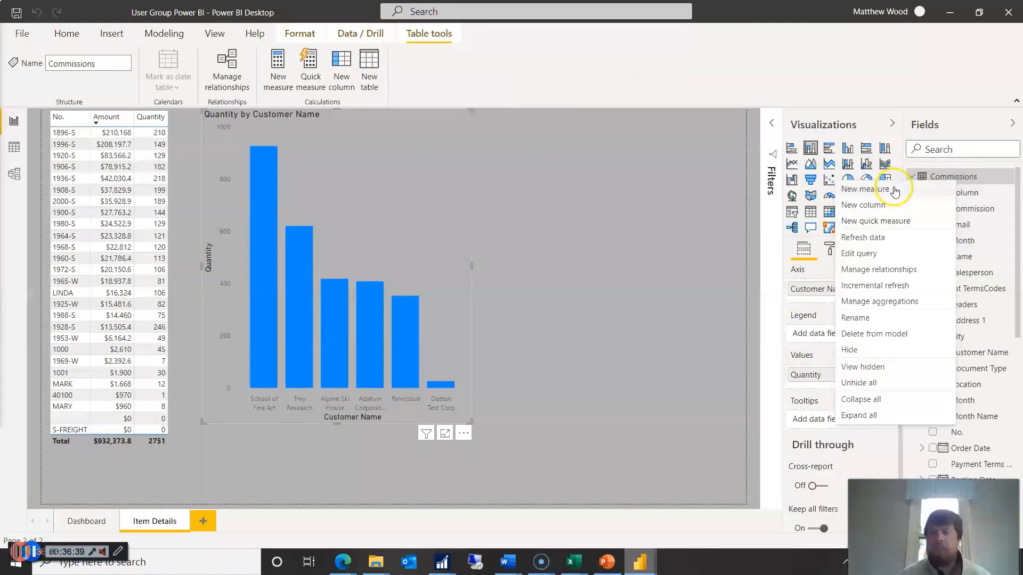
key(Escape)
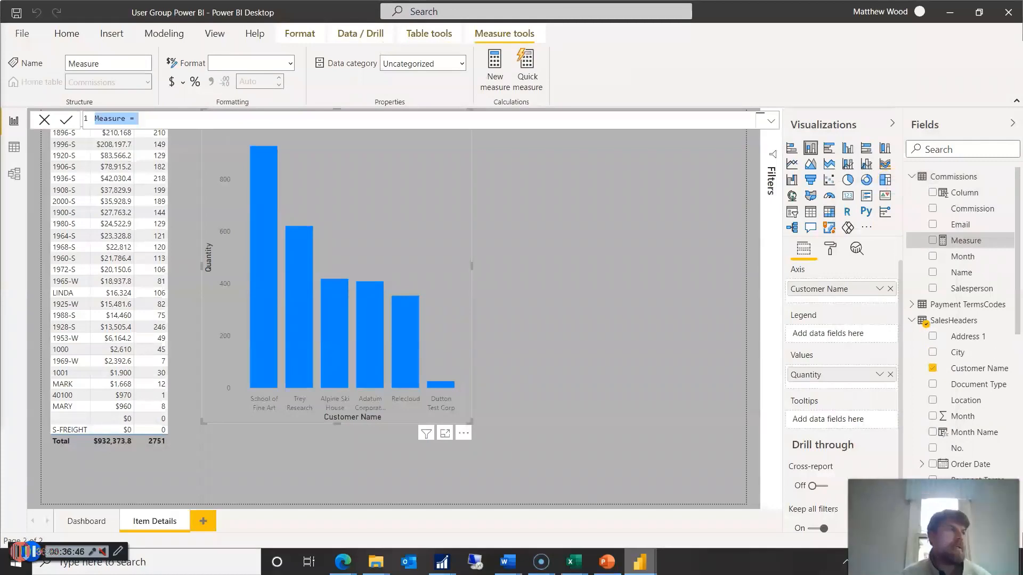
key(alt+Tab)
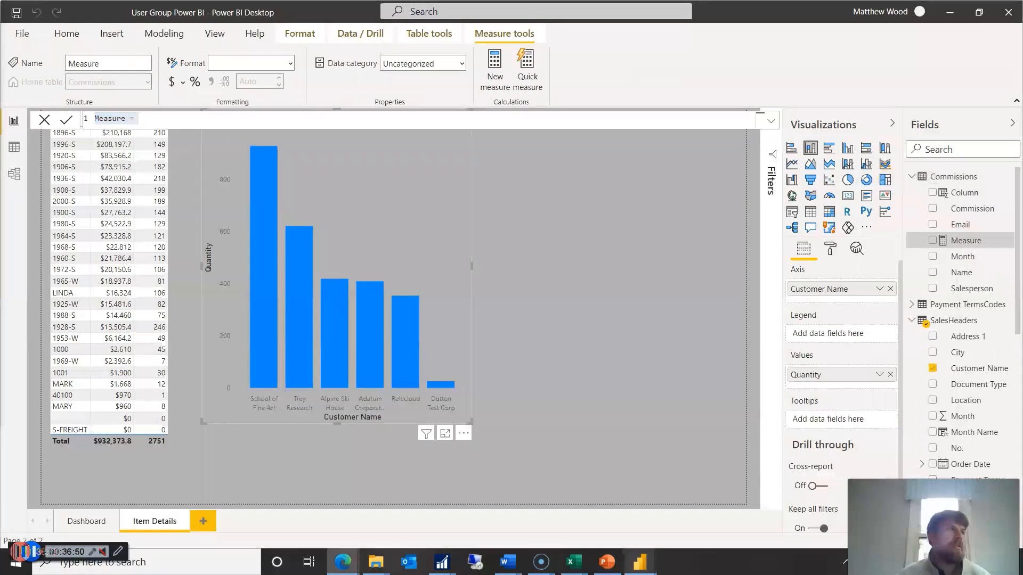
click(146, 116)
drag(148, 117, 87, 118)
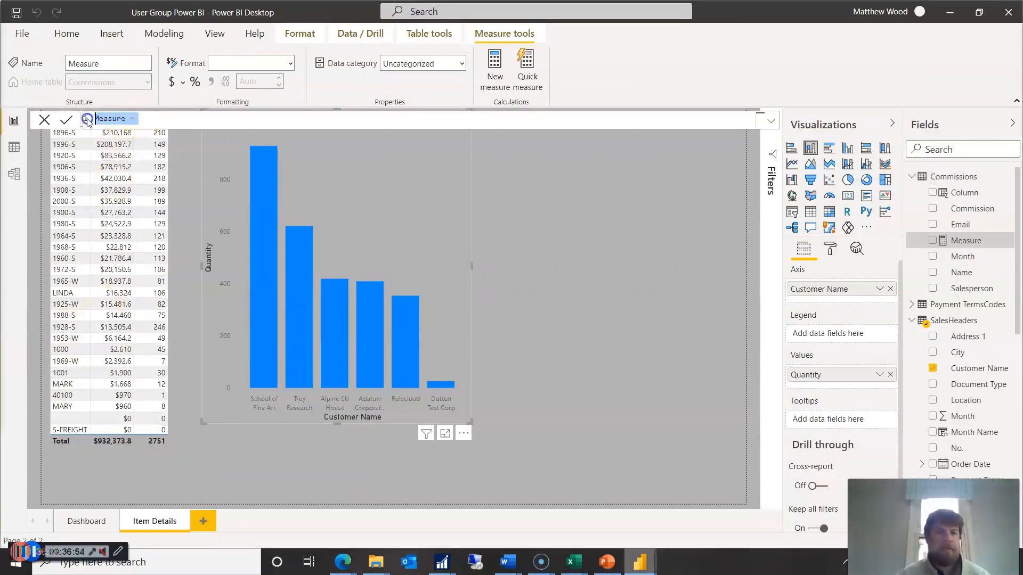
text(Sales Amount = sumx(SalesHeaders,SalesHeaders[Total]))
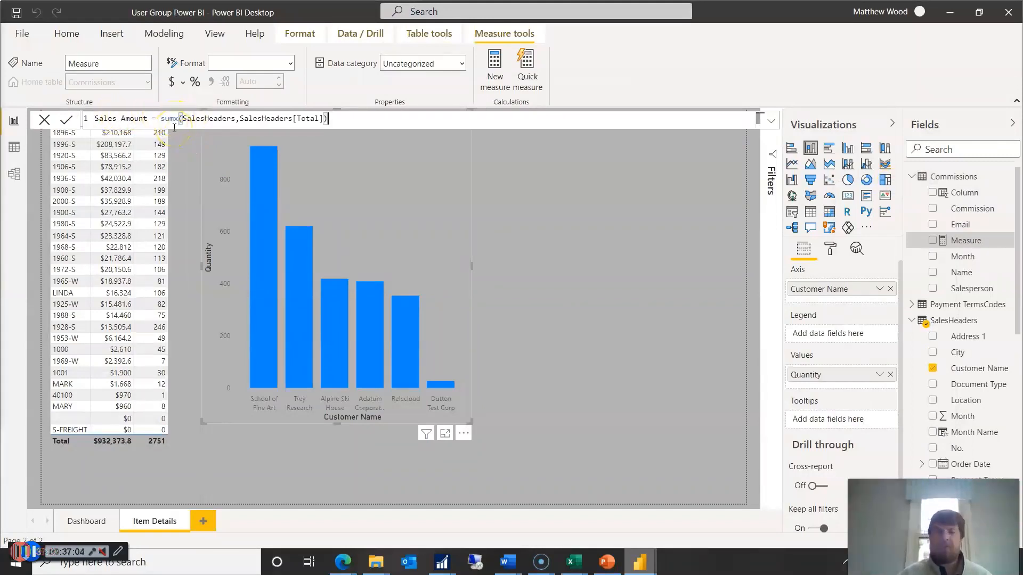
key(Return)
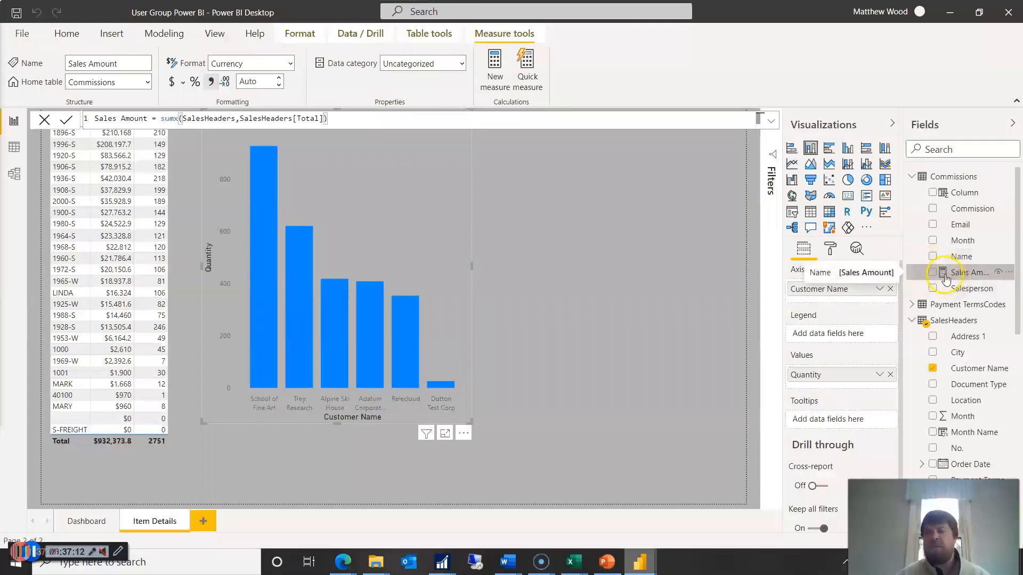
Add a calculated column to the Commissions table with the formula Commission Amount = Commissions[Commission]*[Sales Amount]
click(13, 157)
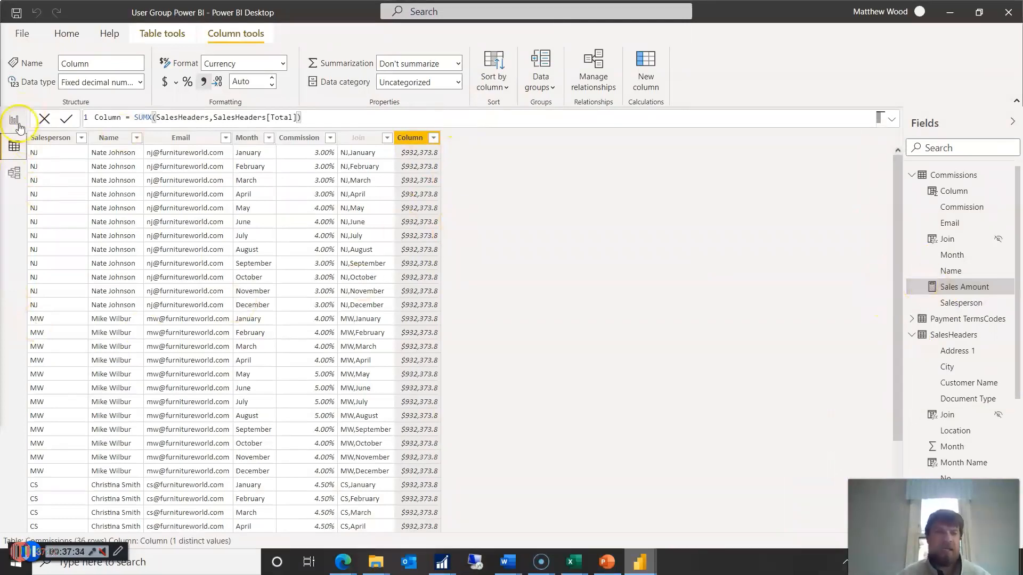
click(17, 122)
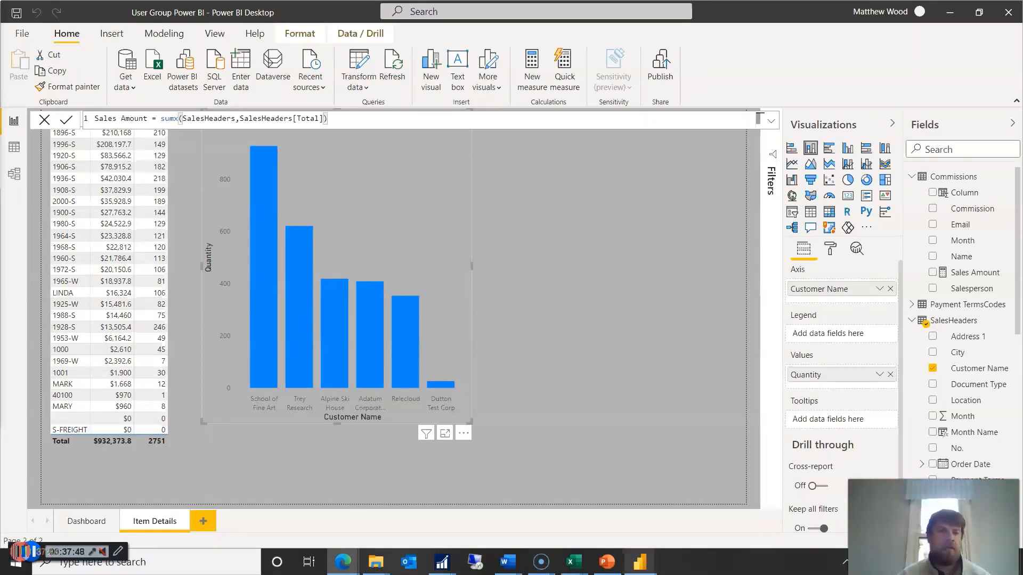
click(14, 155)
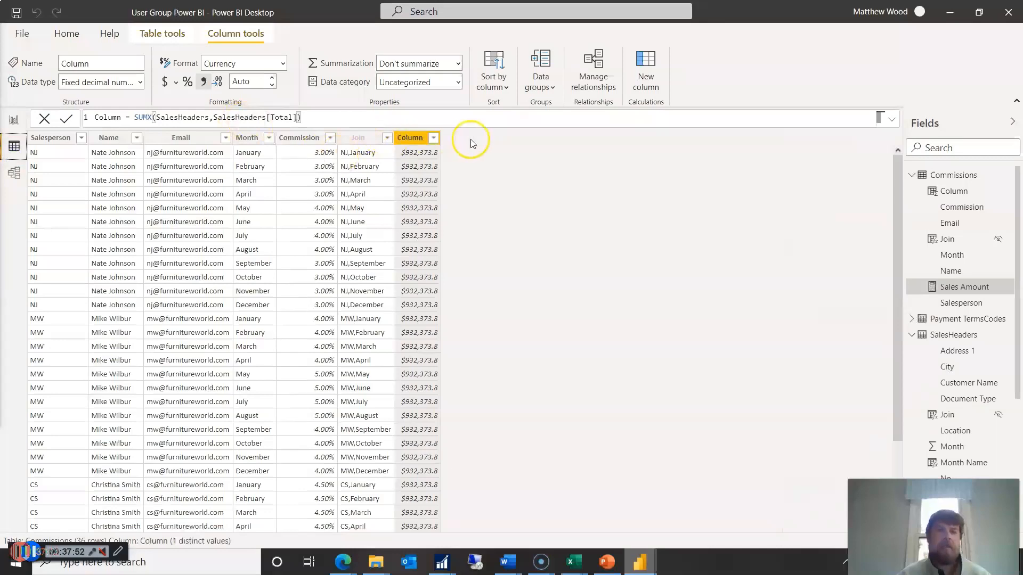
click(648, 80)
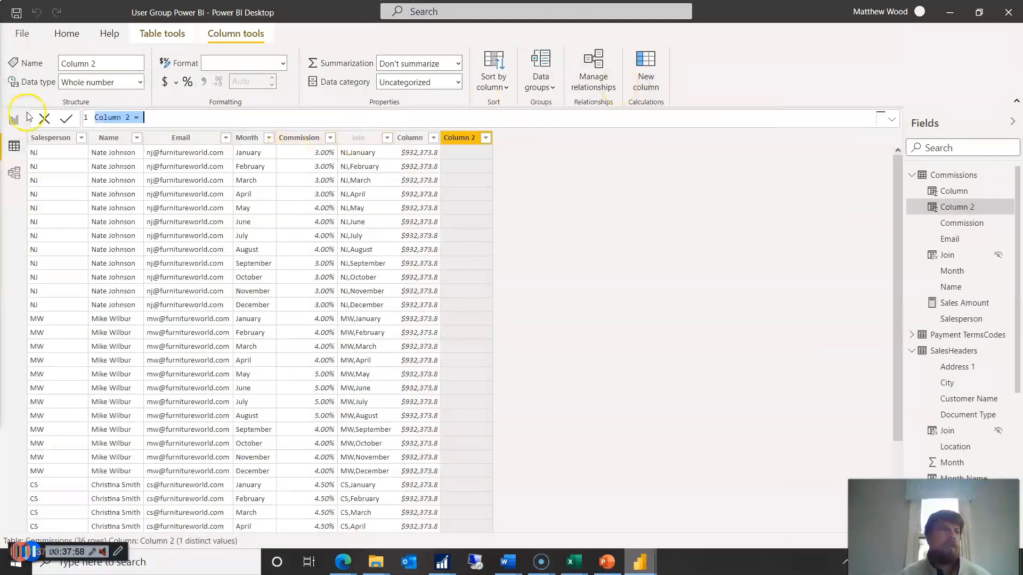
key(alt+Tab)
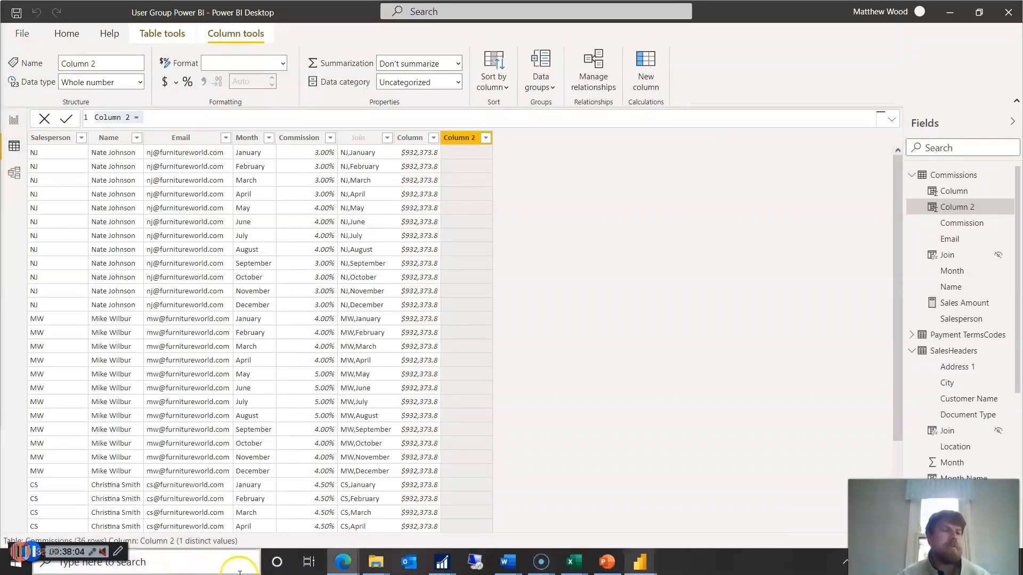
click(541, 562)
click(107, 116)
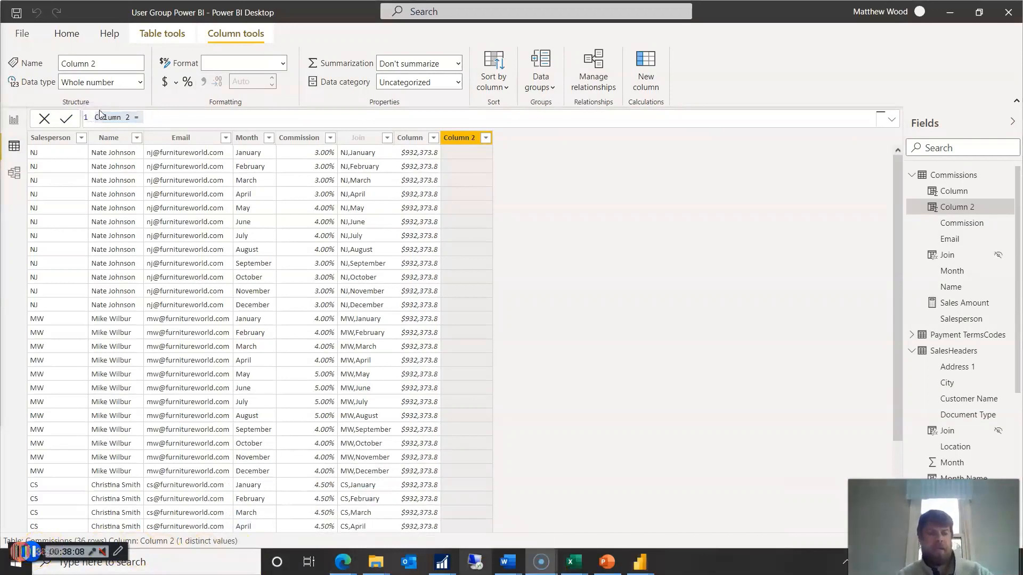
triple_click(182, 115)
key(BackSpace)
text(Commission Amount = Commissions[Commission]*[Sales Amount])
key(Return)
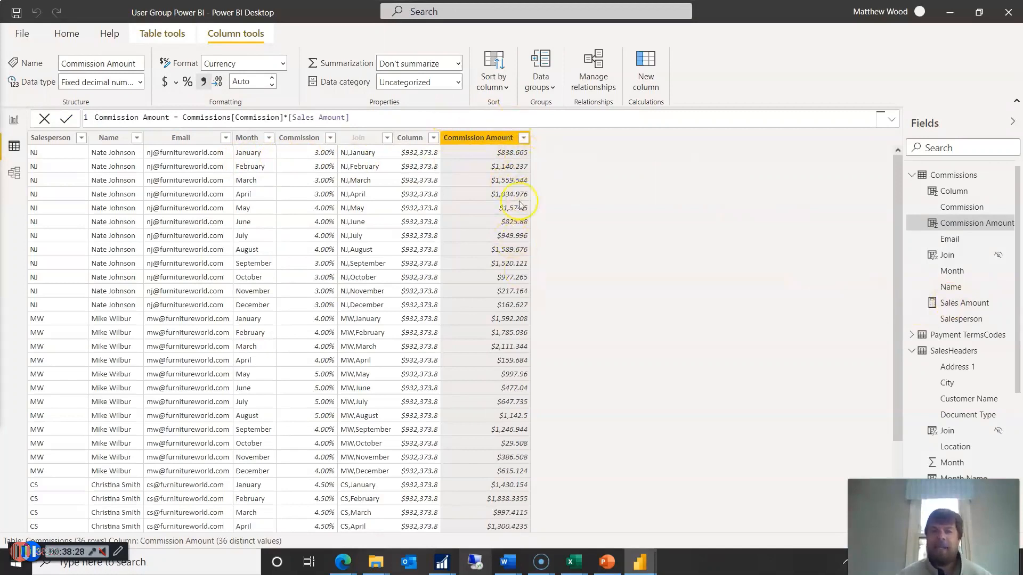
Insert a new table visual on the Item Details page in the blank space beside the Quantity by Customer Name chart
click(17, 119)
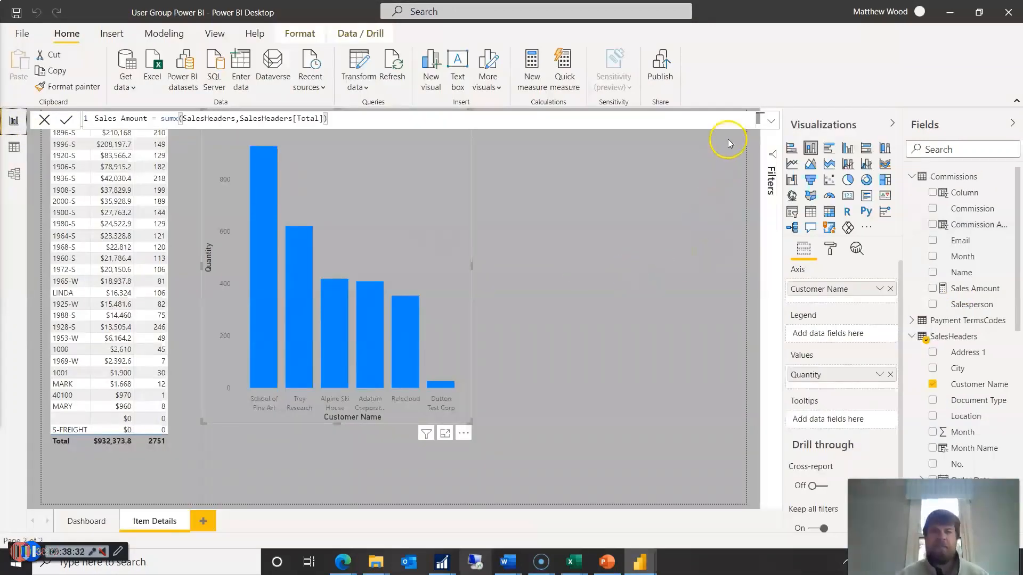
click(44, 121)
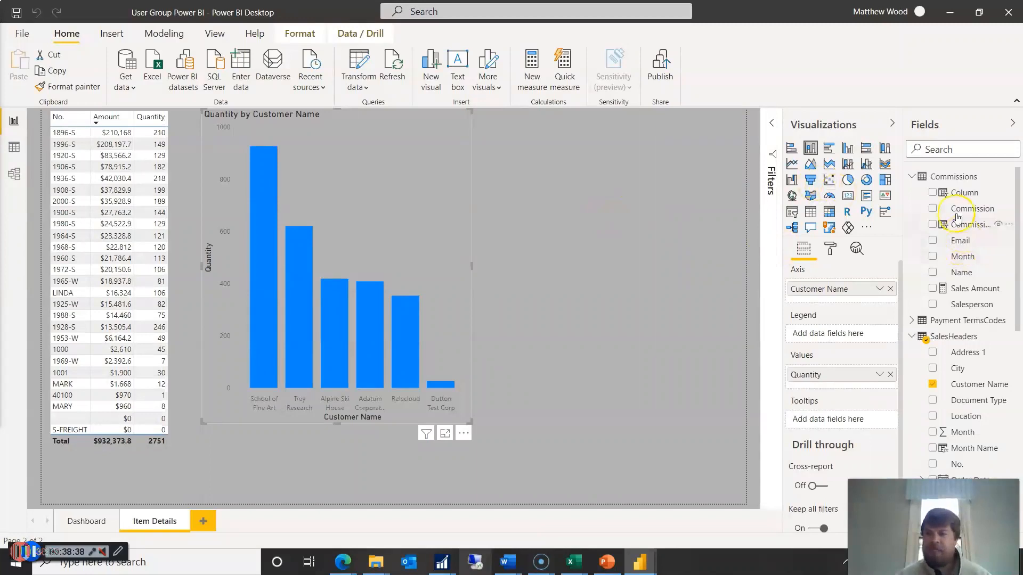
click(811, 213)
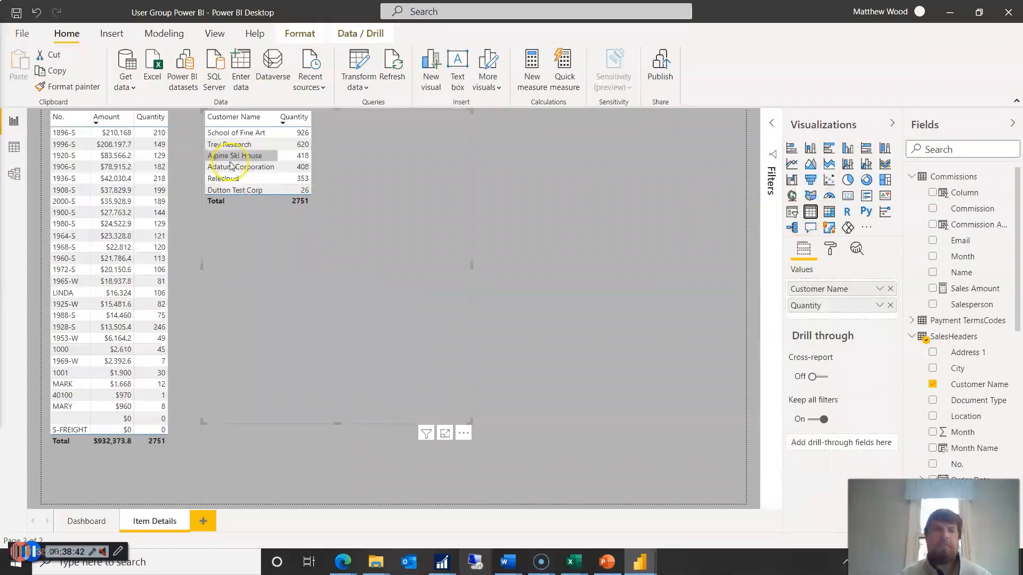
click(36, 17)
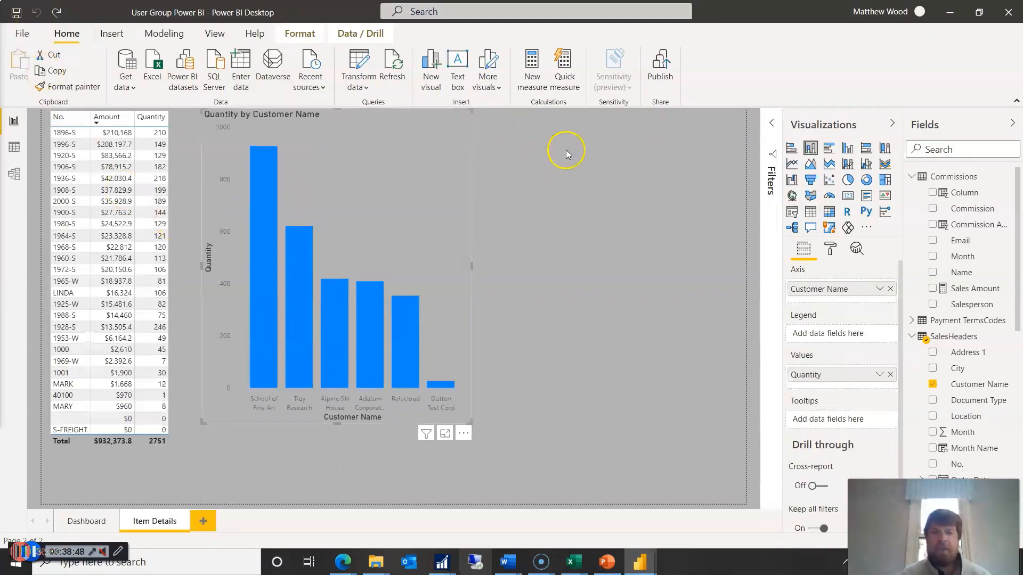
click(567, 152)
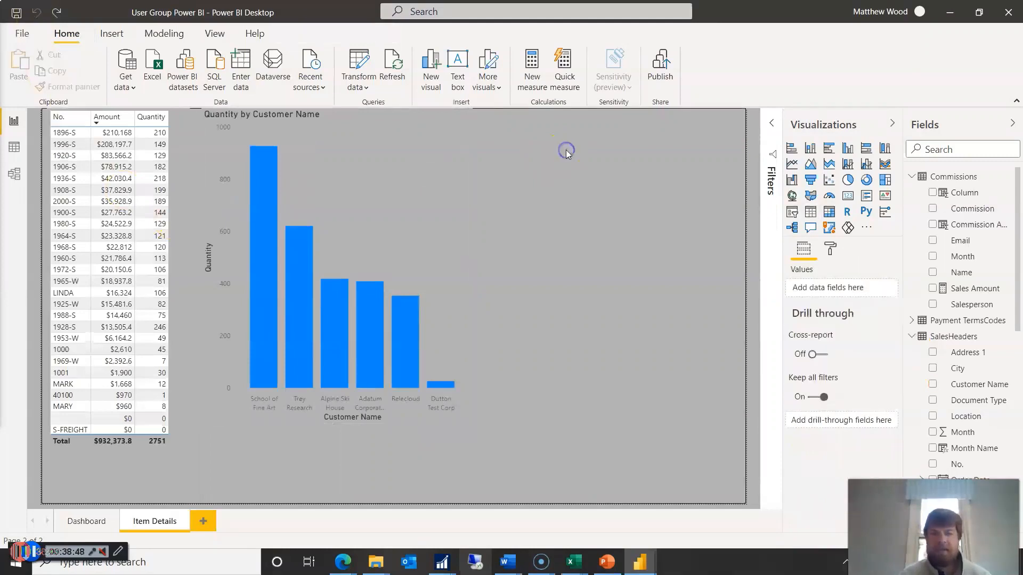
click(810, 213)
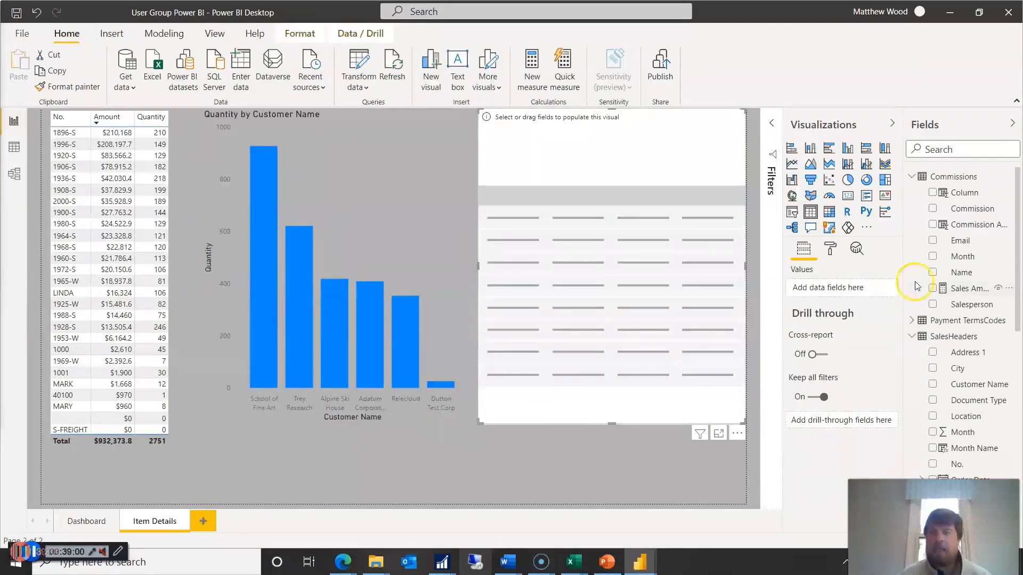
Fill the new table with the Commissions fields Name, Month, Sales Amount and Commission Amount, and nudge it slightly toward the chart
drag(964, 274, 829, 287)
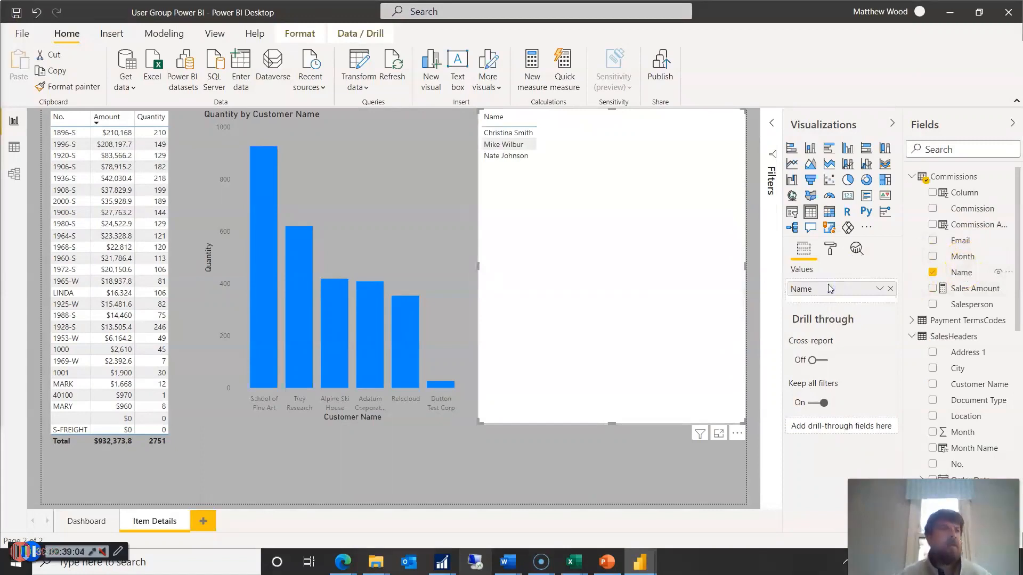
drag(963, 258, 852, 302)
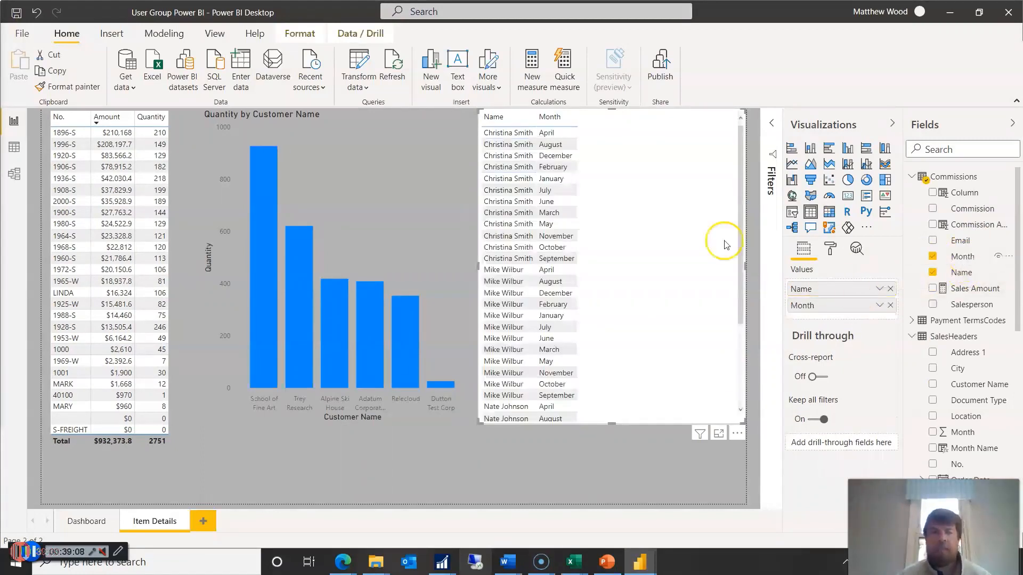
drag(974, 289, 852, 307)
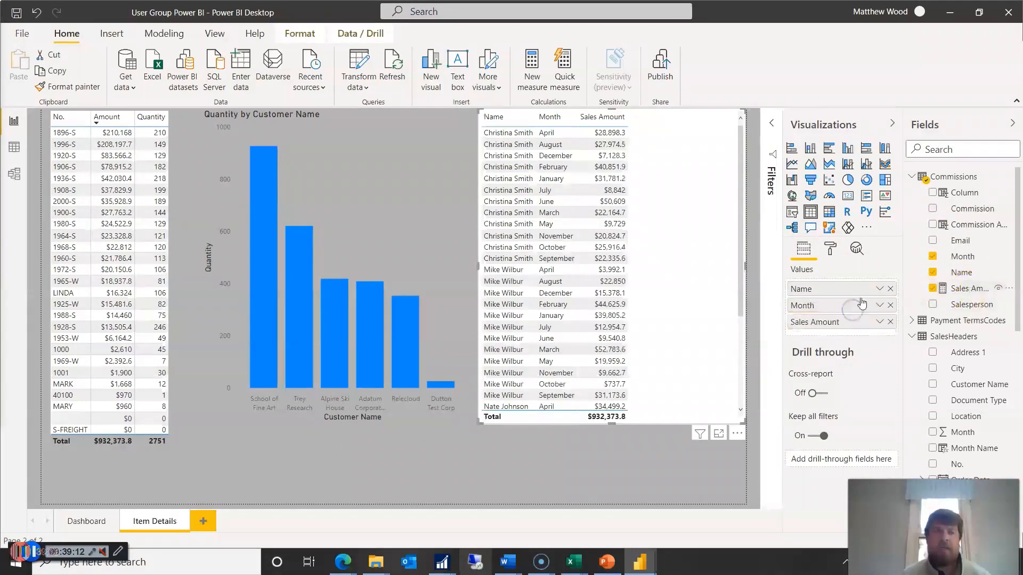
drag(971, 225, 842, 332)
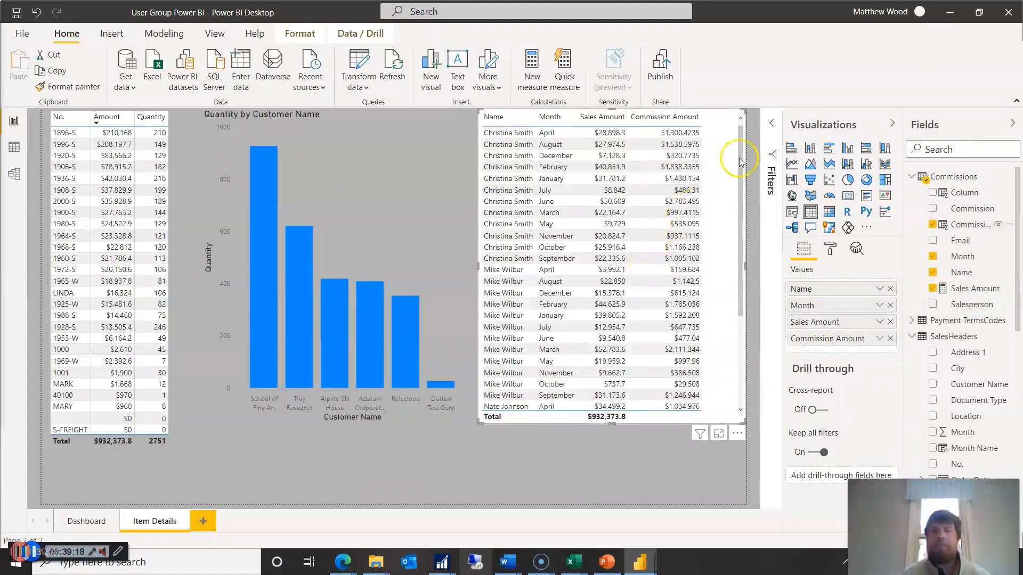
mouse_move(746, 147)
mouse_down()
mouse_move(741, 160)
mouse_move(742, 148)
mouse_up()
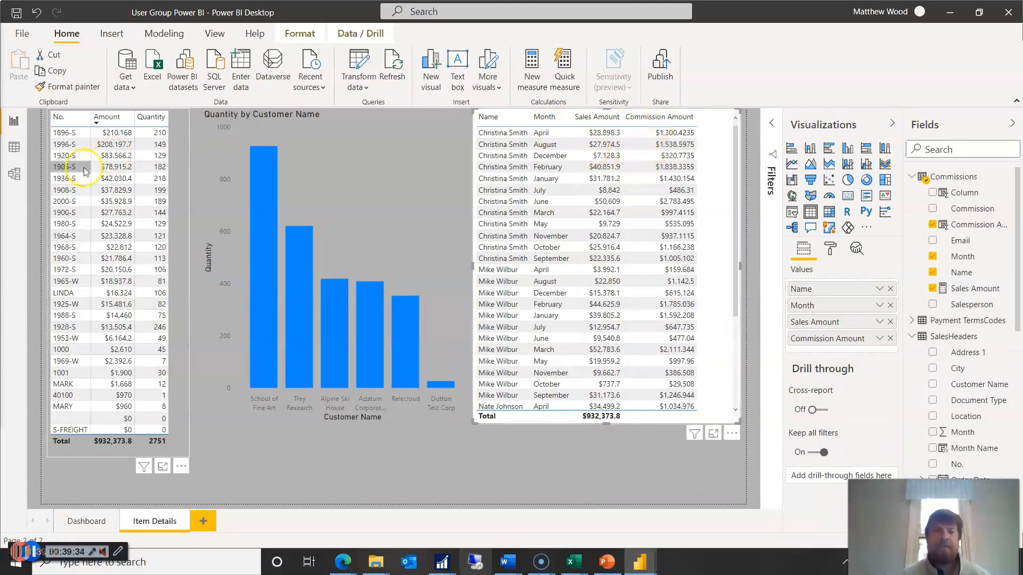
Check the number format options of the Commission Amount column in the Commissions data, and return to the report page
click(14, 156)
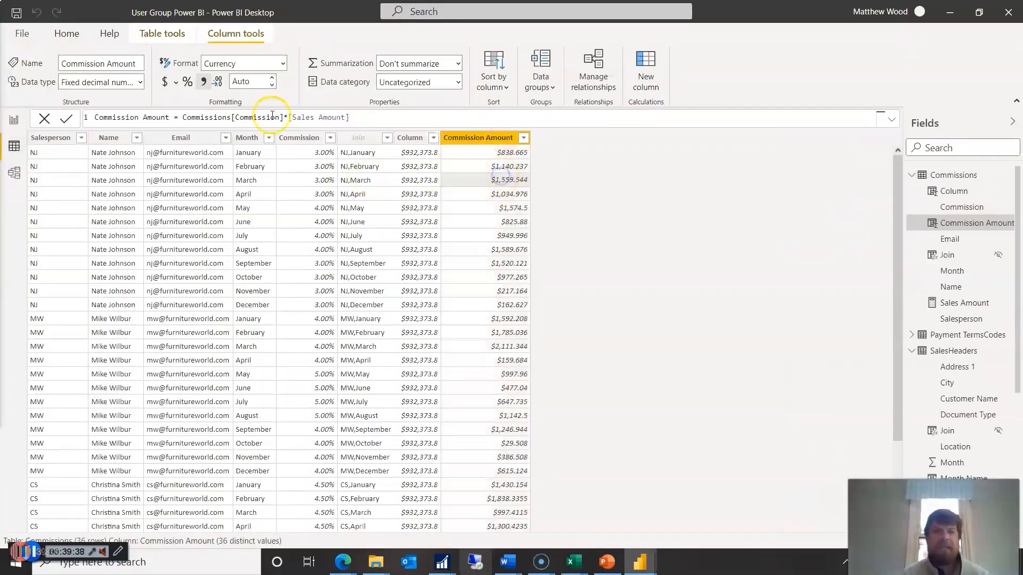
click(283, 64)
click(283, 62)
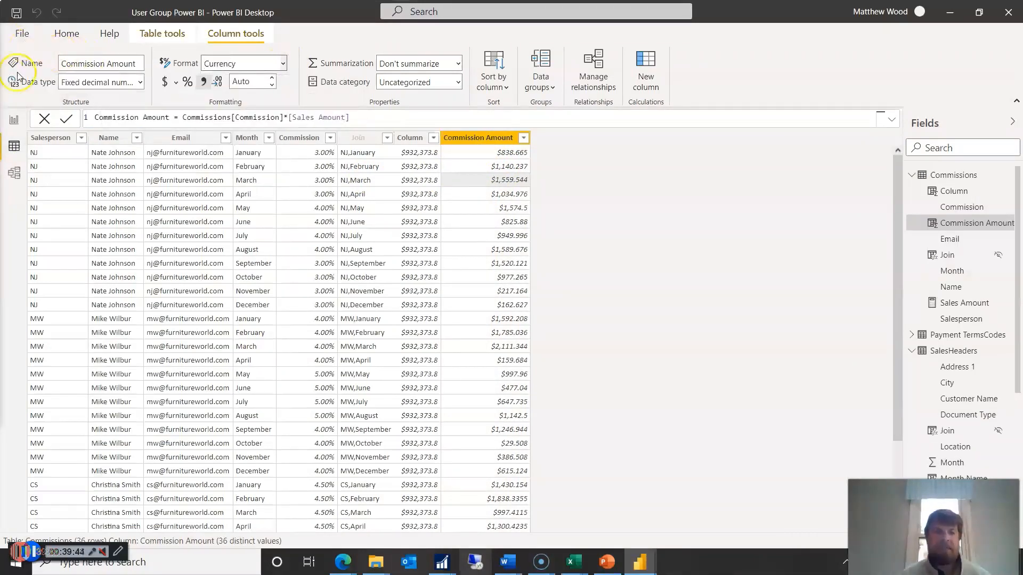
click(14, 120)
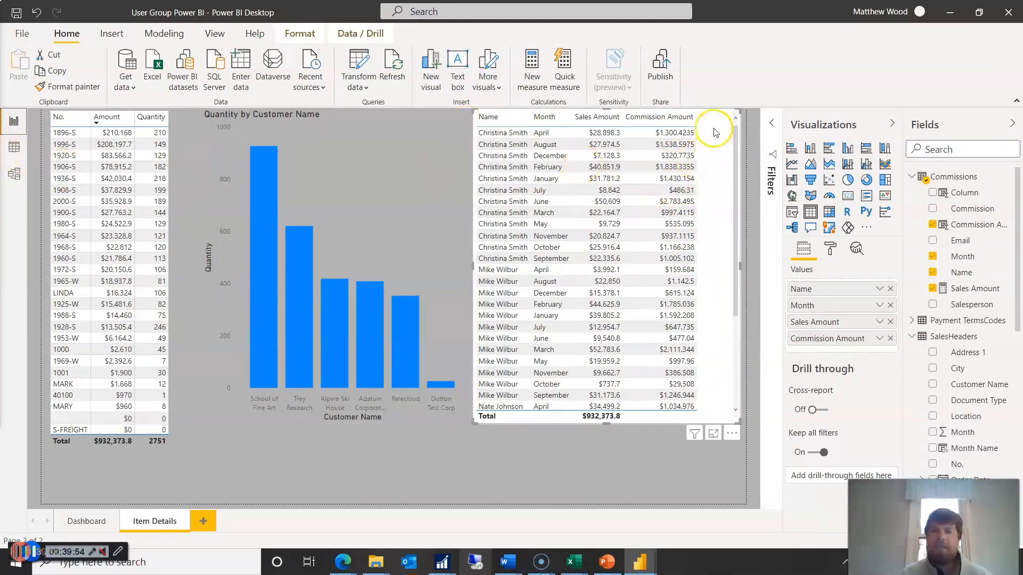
Filter both tables by the School of Fine Art, Trey Research, Alpine Ski House, Adatum Corporation and Relecloud columns in turn, and compare the amounts
click(255, 266)
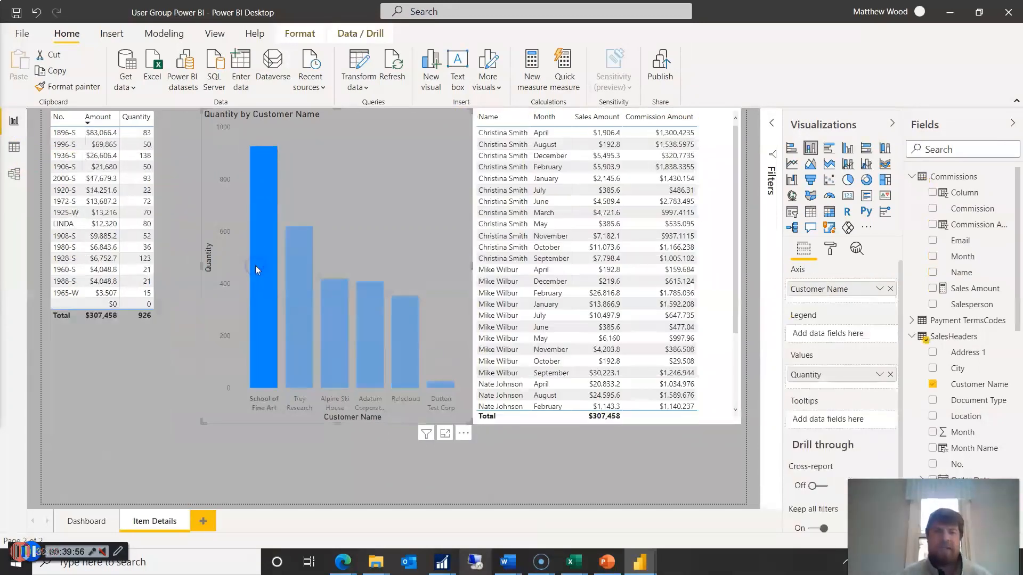
click(296, 274)
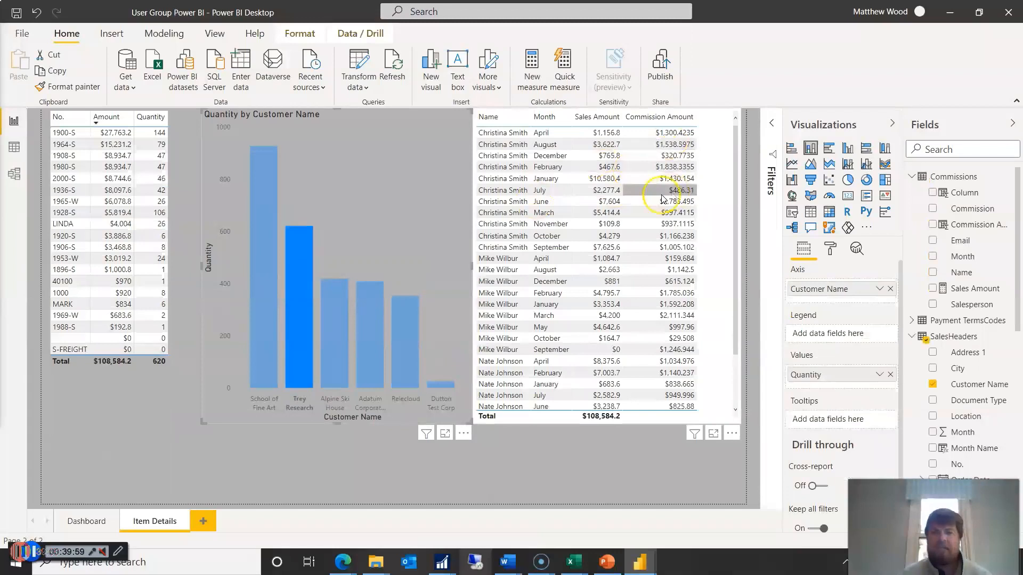
click(341, 293)
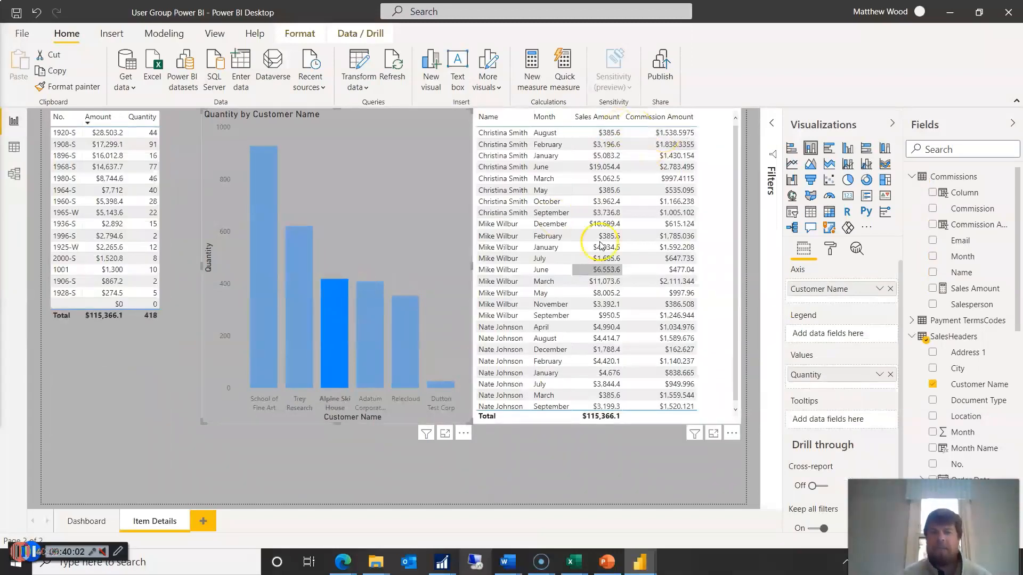
click(368, 334)
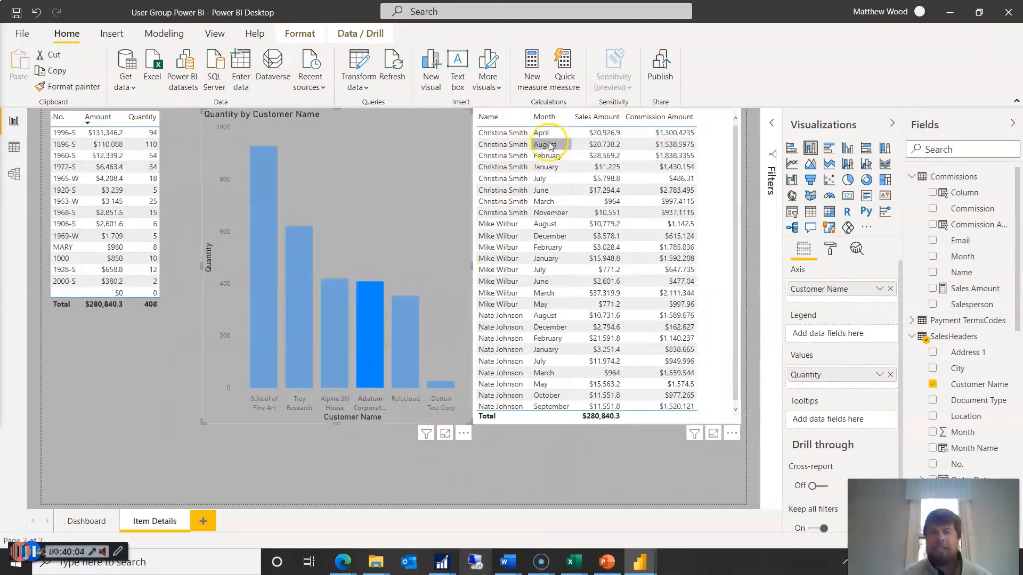
click(402, 328)
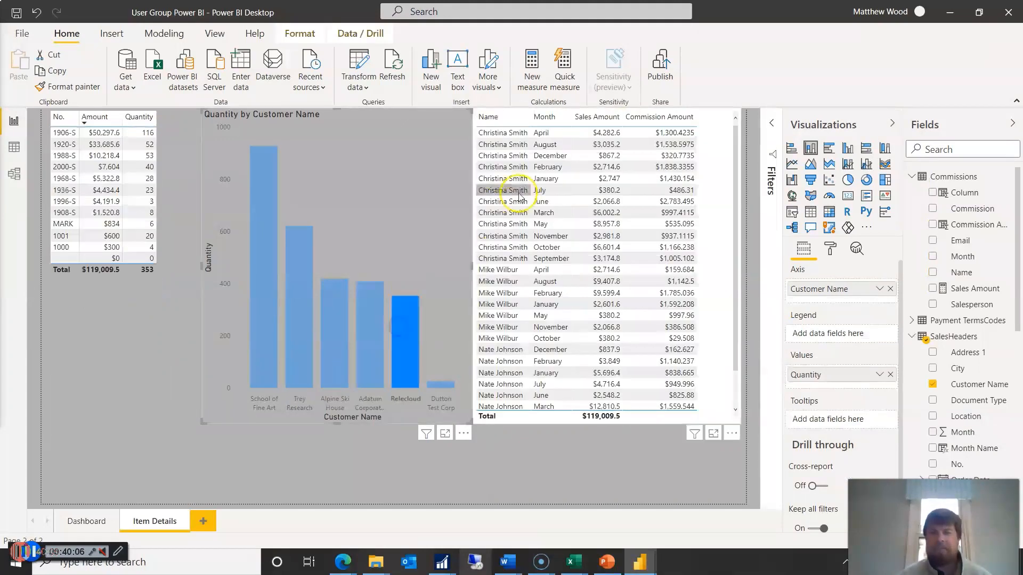
Set the background color of the commissions table to the recently used gray that matches the page, and deselect the table
click(730, 200)
click(830, 249)
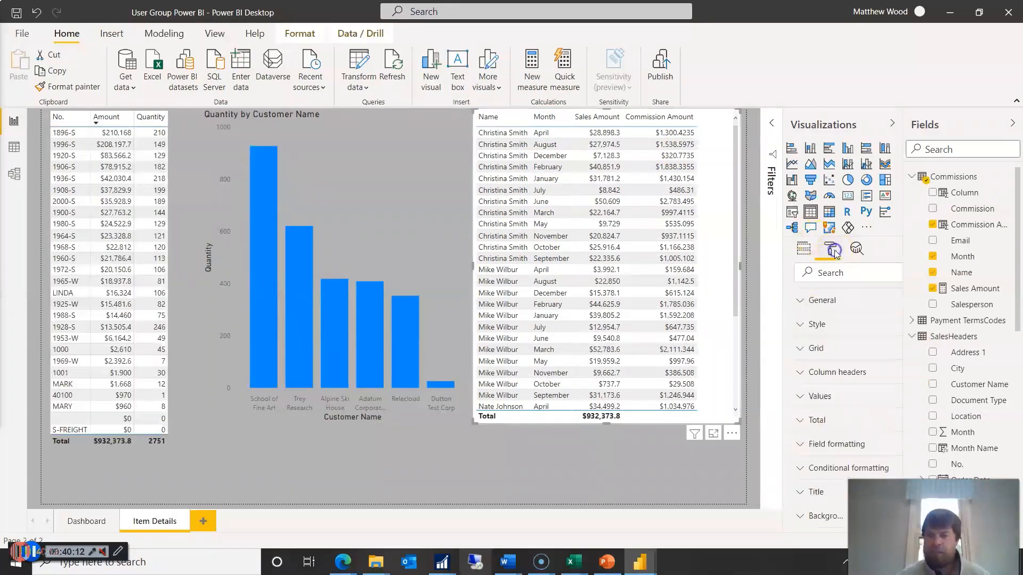
scroll(794, 484, down, 2)
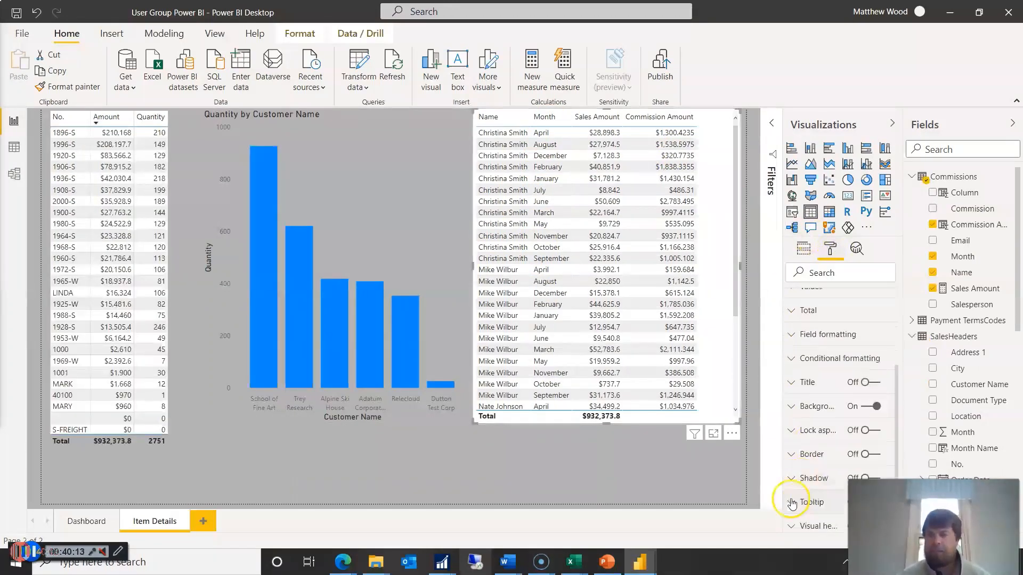
click(789, 408)
click(814, 447)
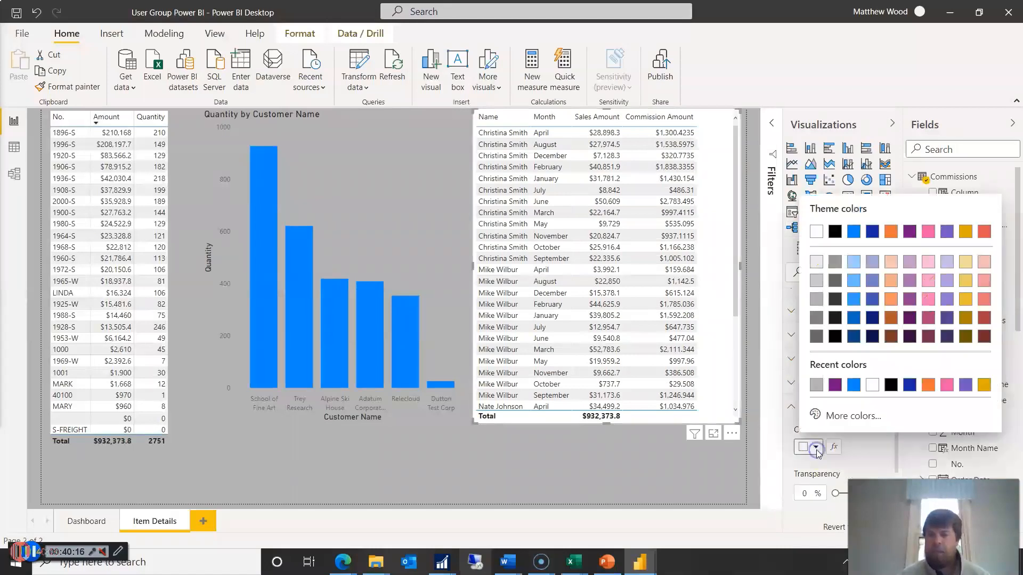
click(813, 385)
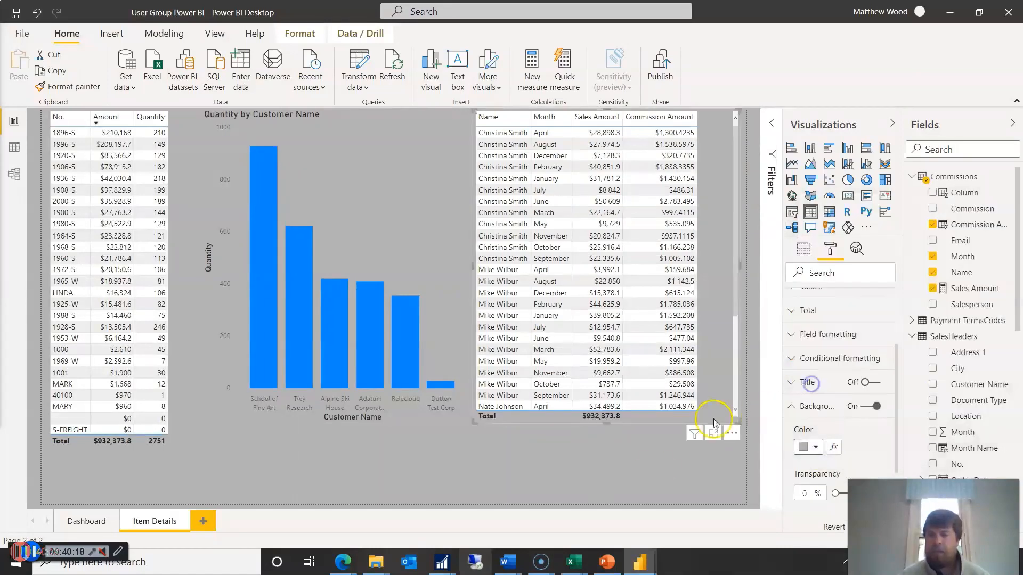
click(613, 469)
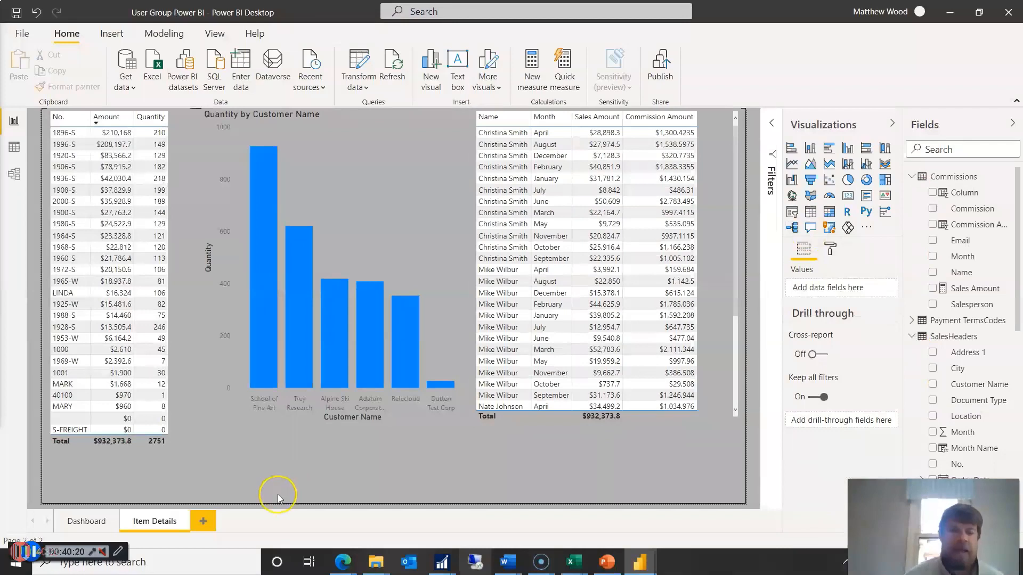
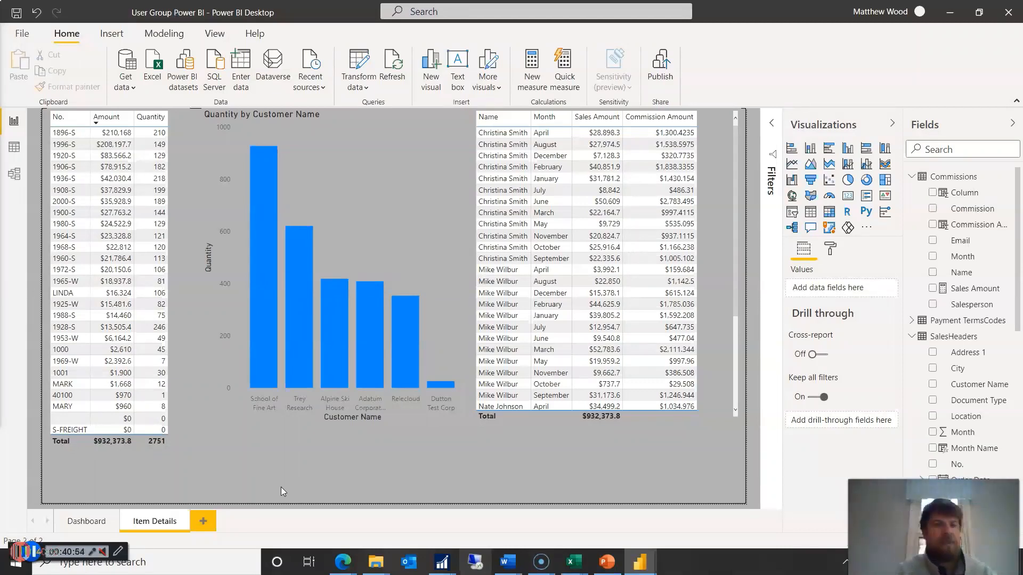
Save the report and check the sync status of the User Group Power BI file in the OneDrive folder in File Explorer
click(17, 13)
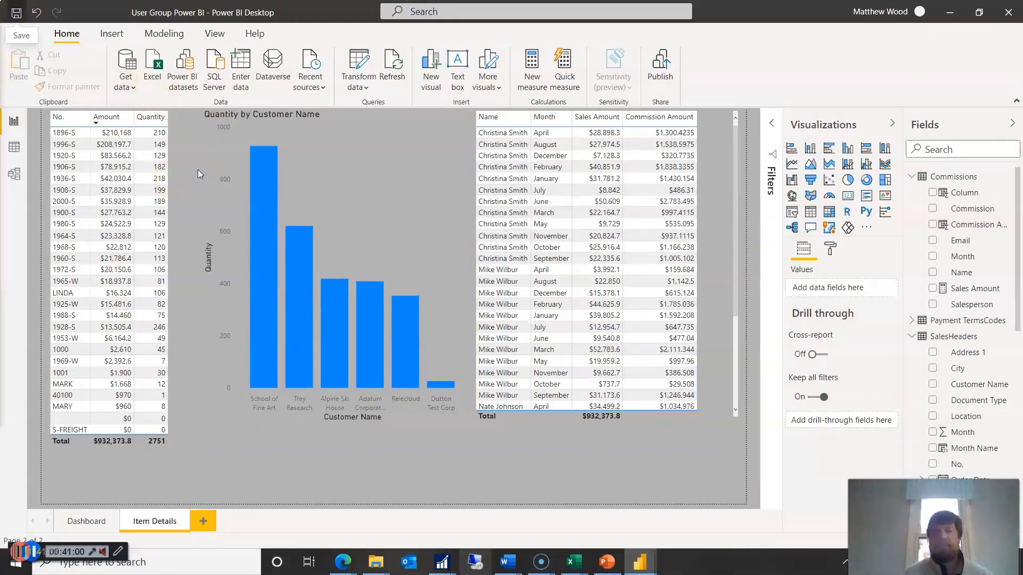
click(382, 487)
click(376, 563)
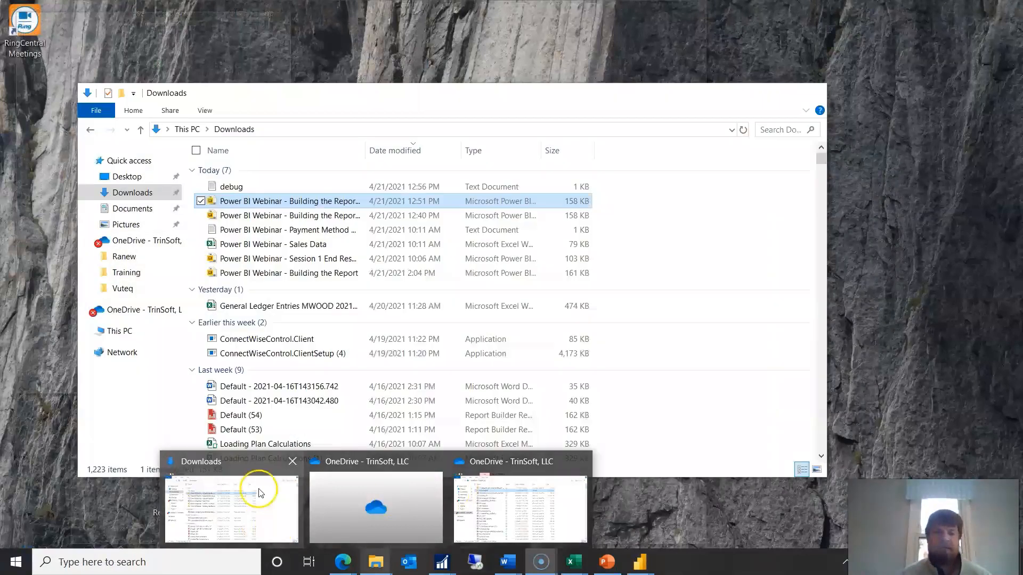
click(258, 492)
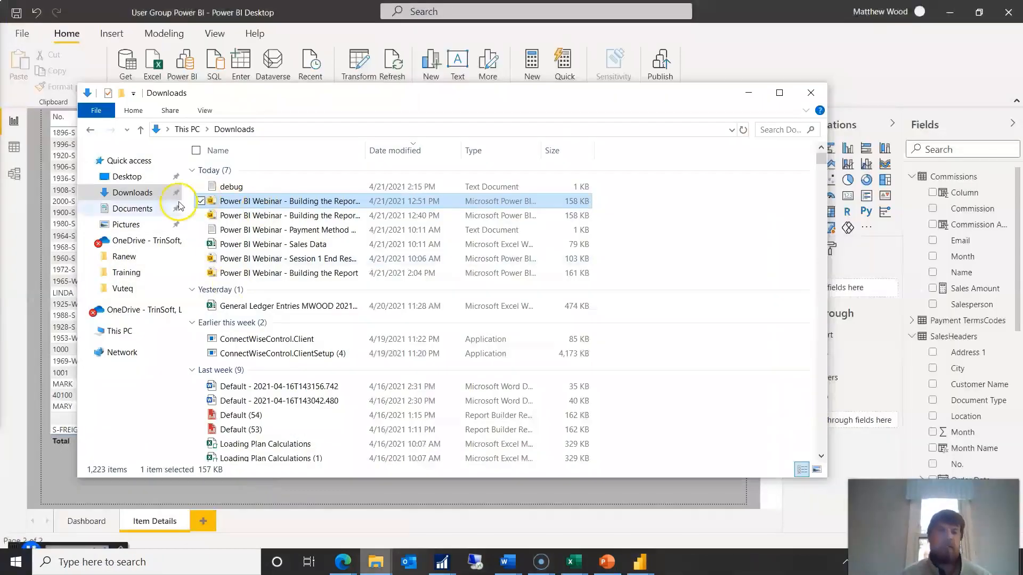
click(135, 240)
click(254, 171)
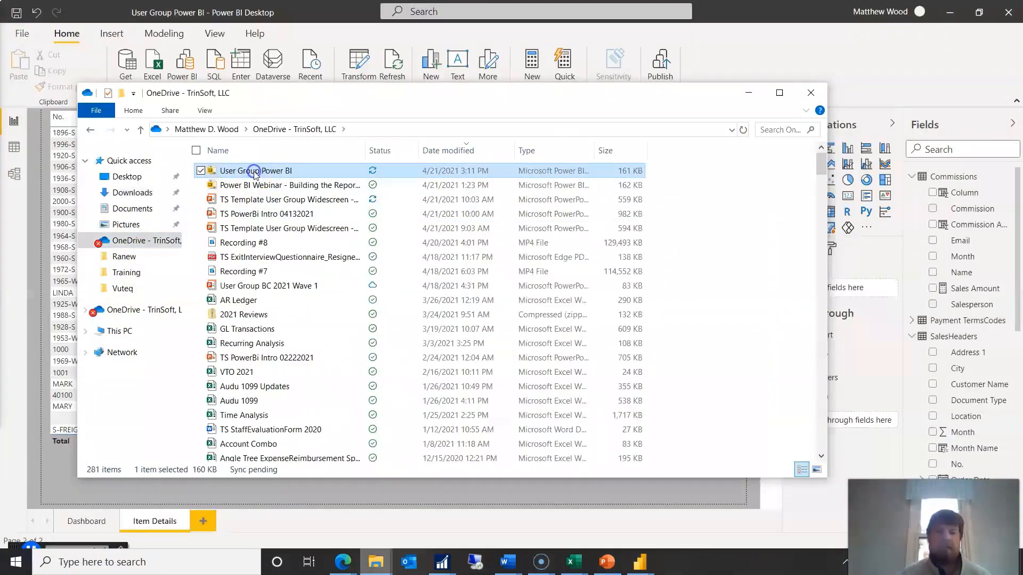
mouse_move(394, 174)
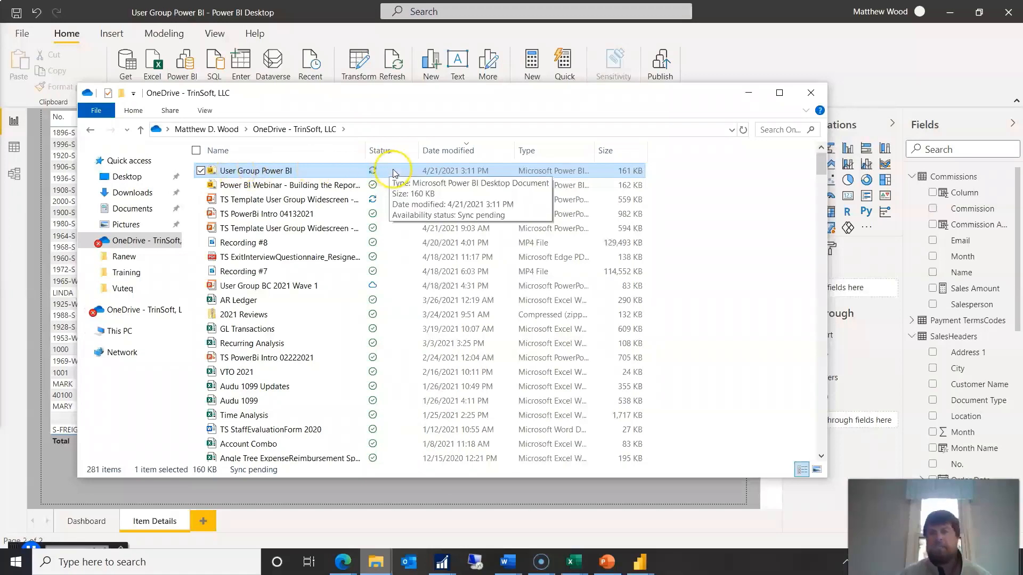
click(747, 94)
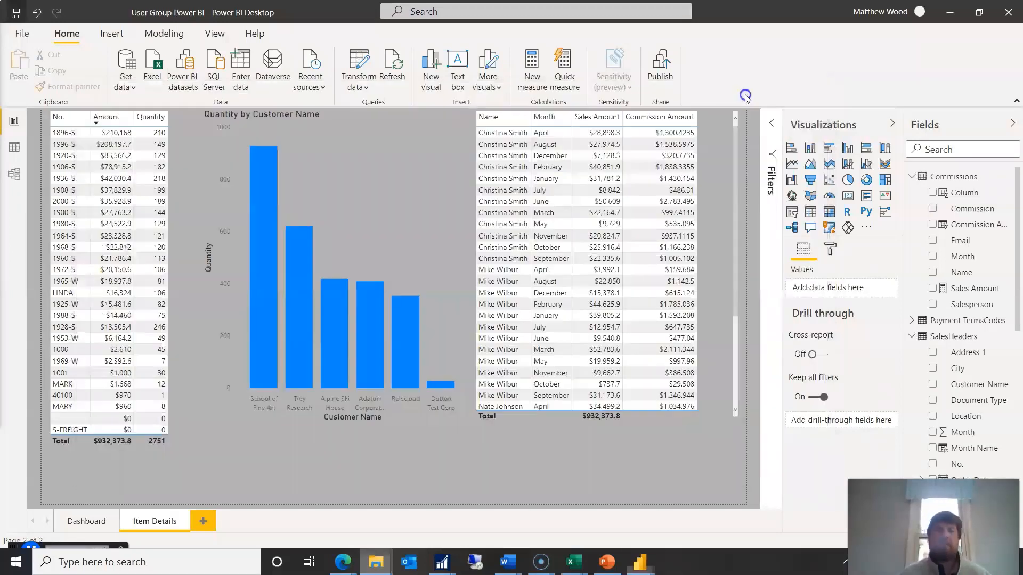
click(619, 169)
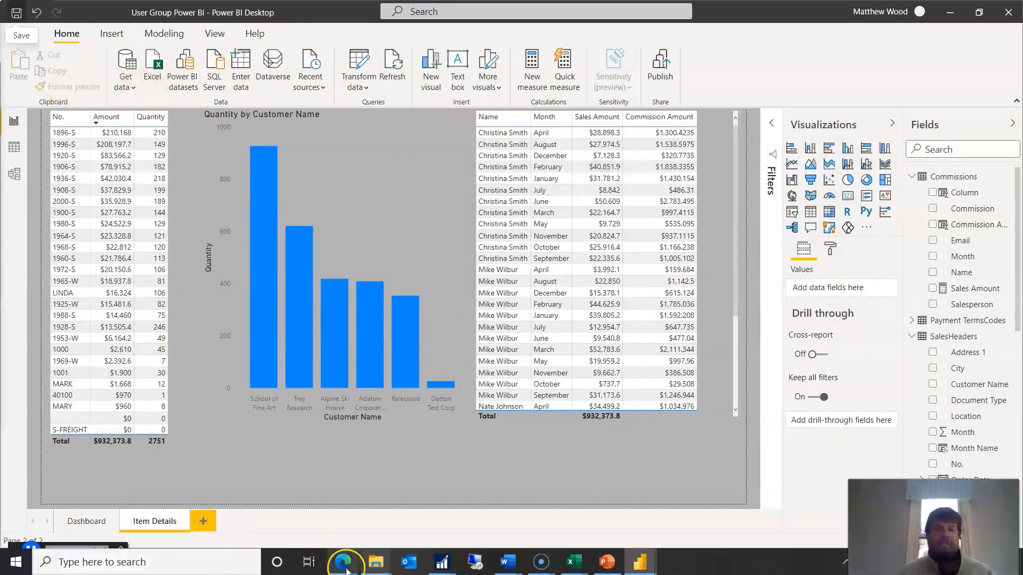
Switch to the Microsoft Edge window with the Power BI Webinar report open in the Power BI service
mouse_move(345, 569)
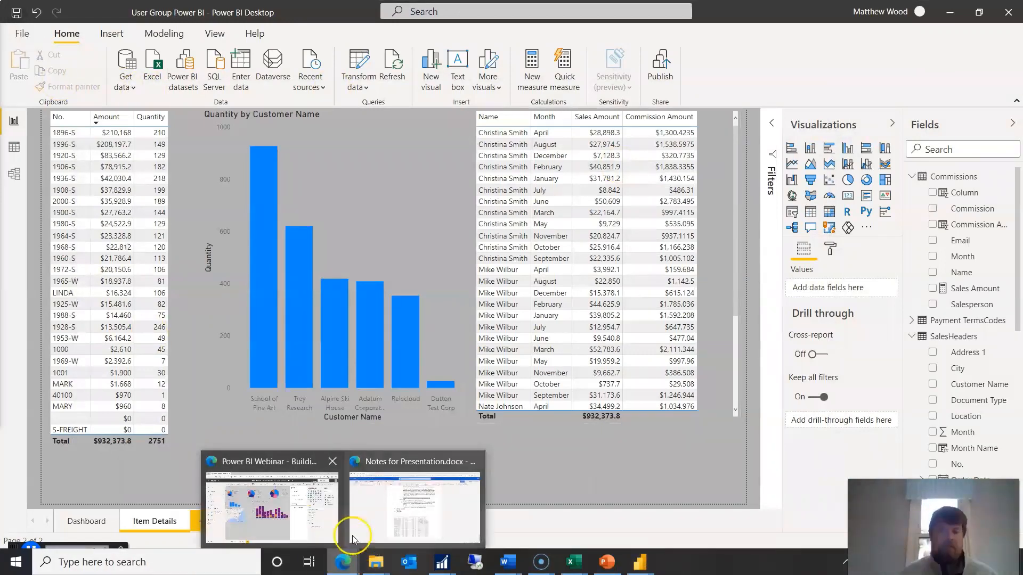
click(272, 506)
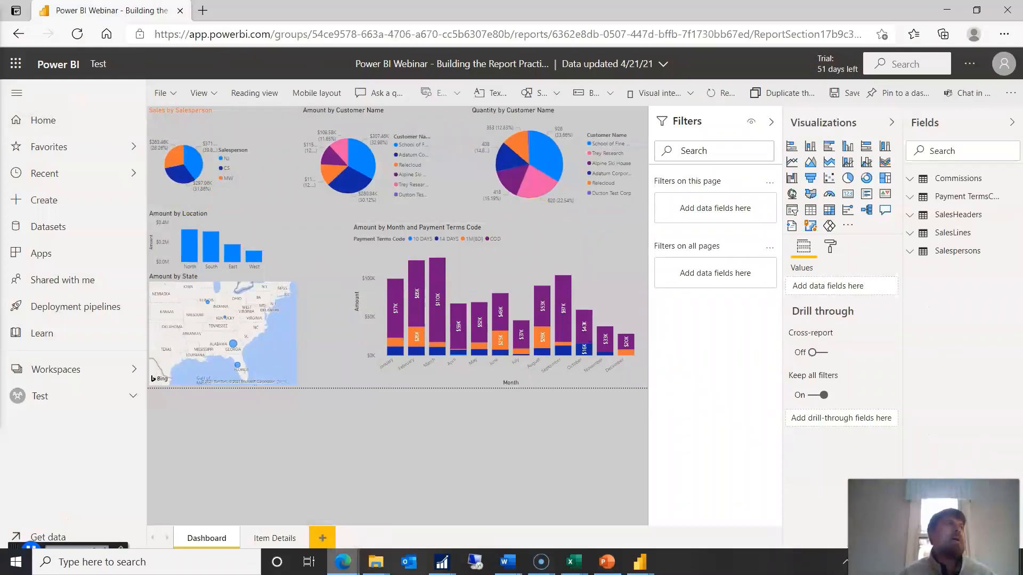
mouse_move(343, 564)
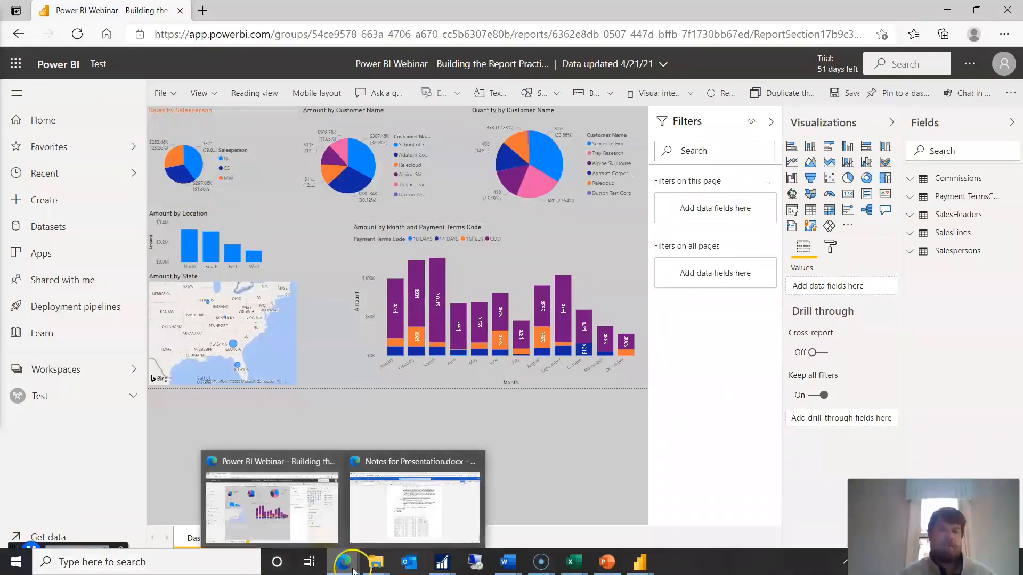
click(319, 539)
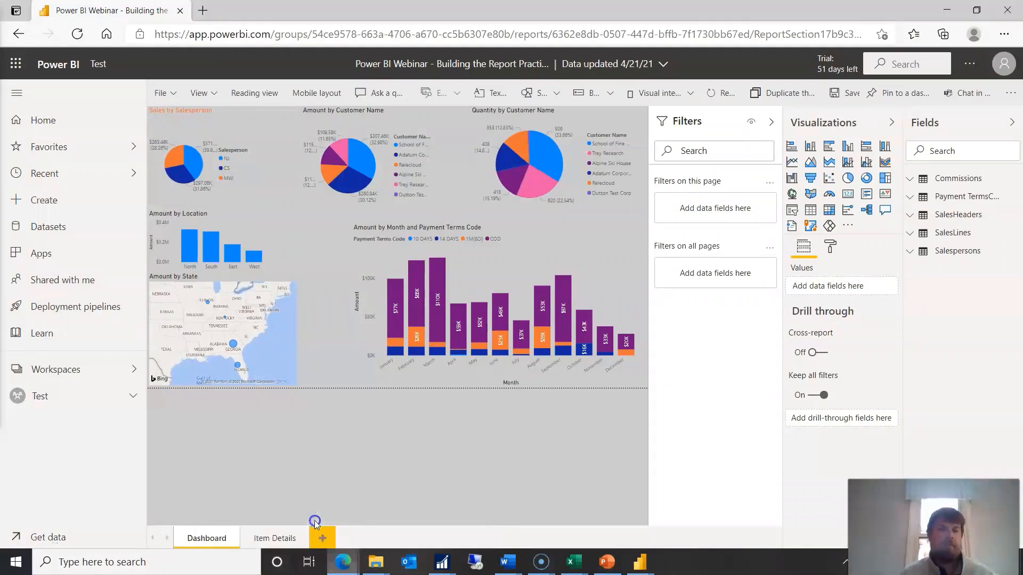
click(480, 84)
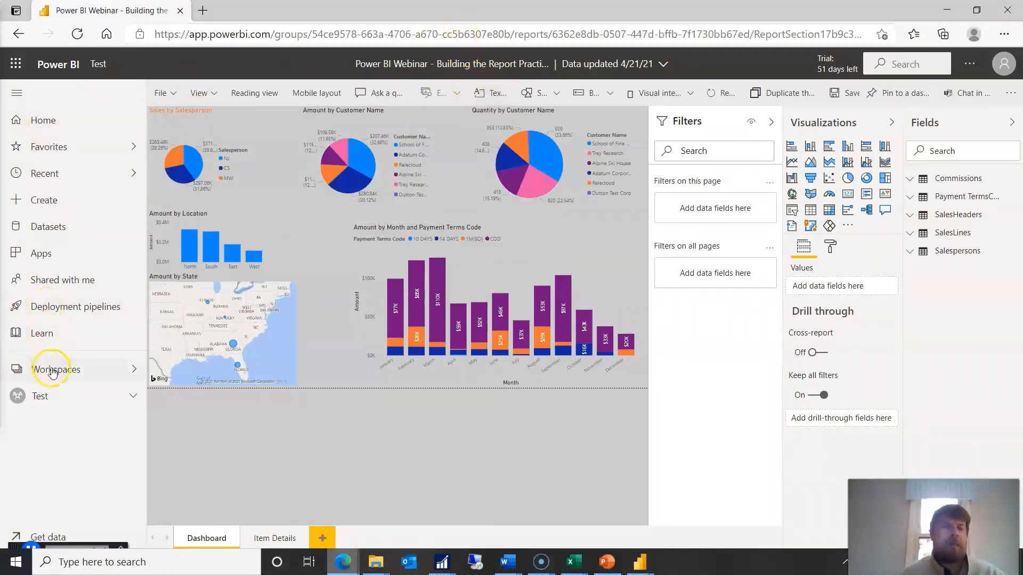
Leave the webinar report and go to the Power BI service home page at app.powerbi.com
click(53, 372)
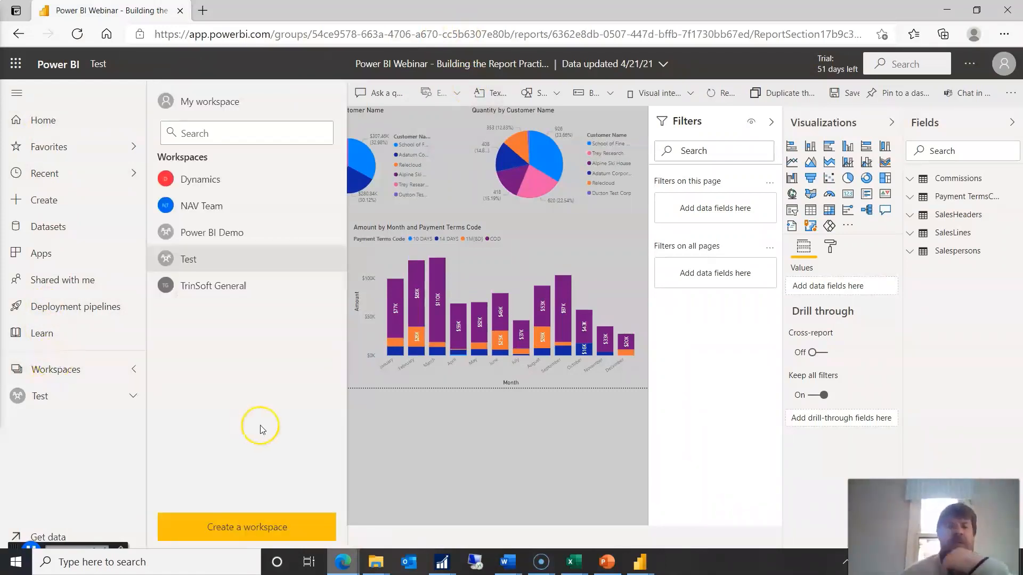
drag(195, 37, 200, 42)
triple_click(169, 36)
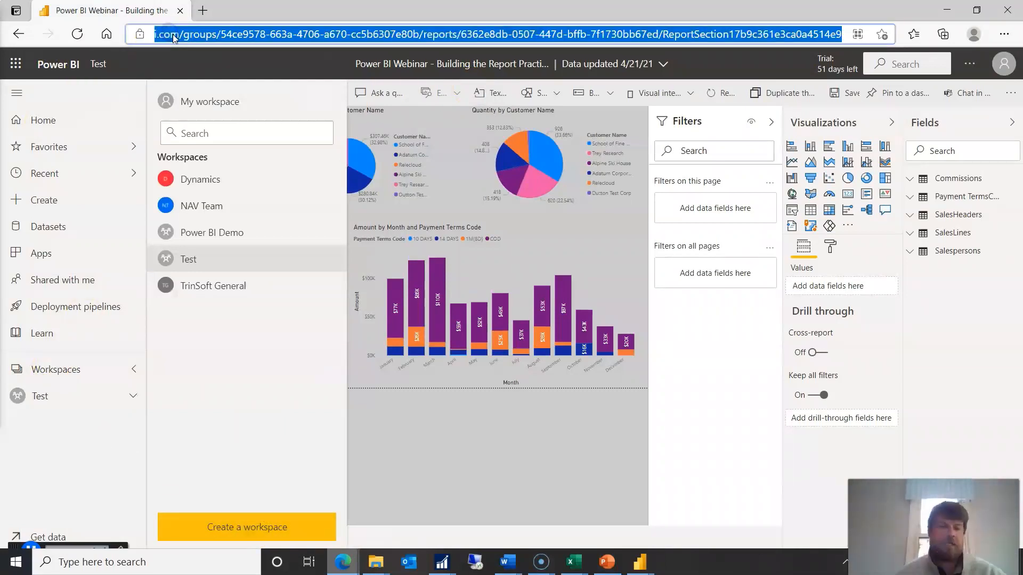
text(app)
key(Return)
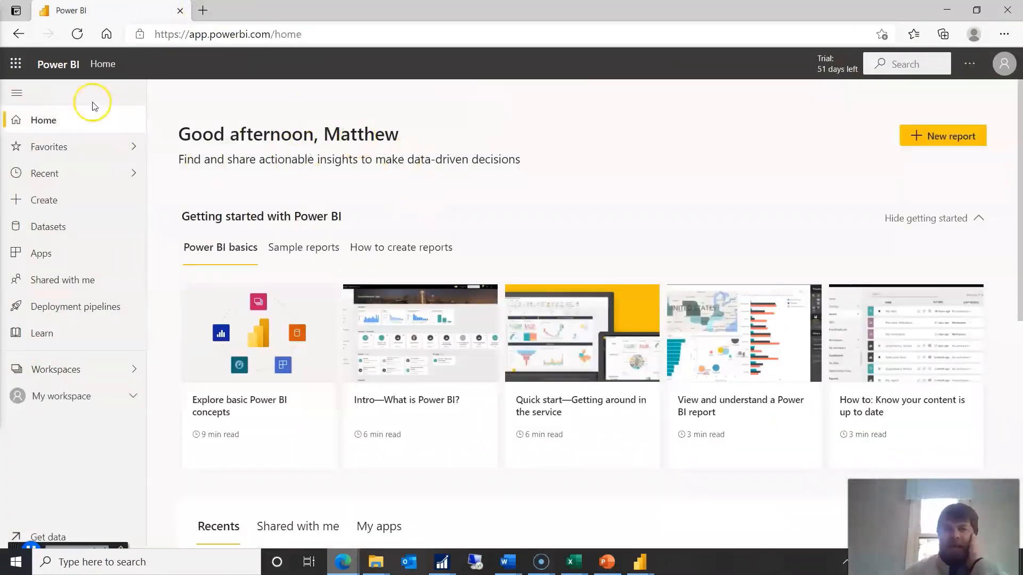
Start creating a new workspace and name it User Group
click(58, 369)
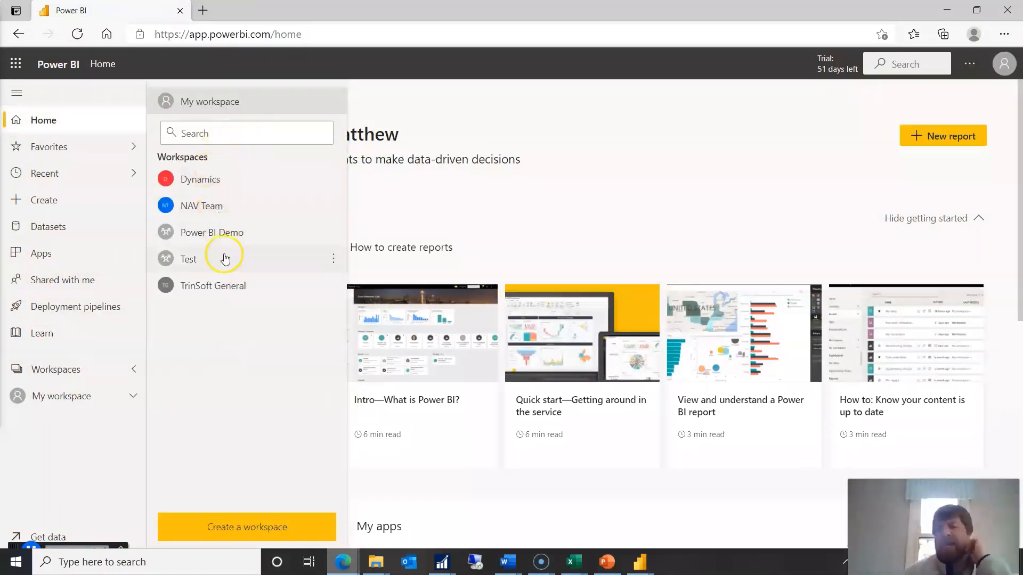
click(267, 536)
click(775, 248)
text(U)
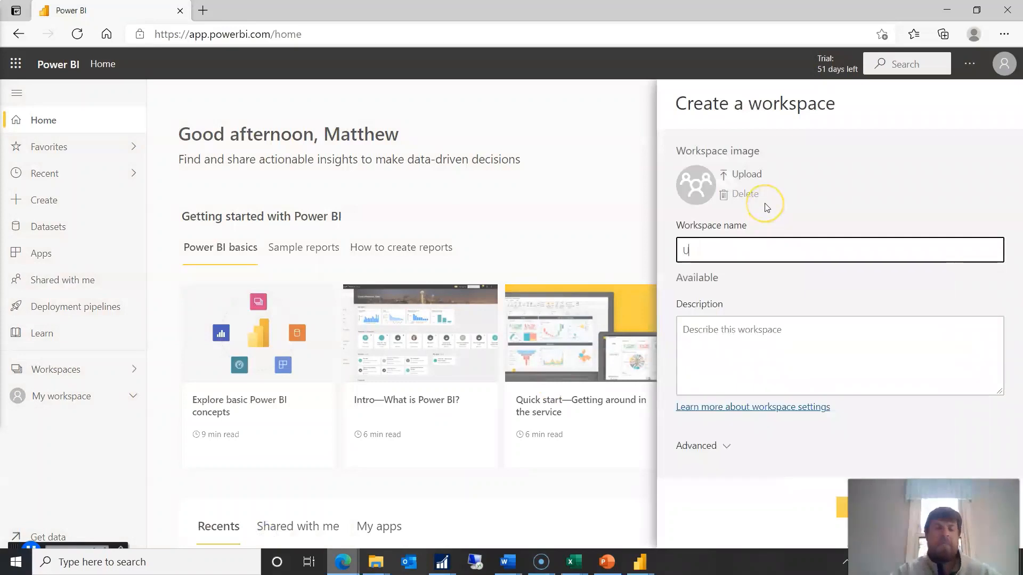
text(ser Gr)
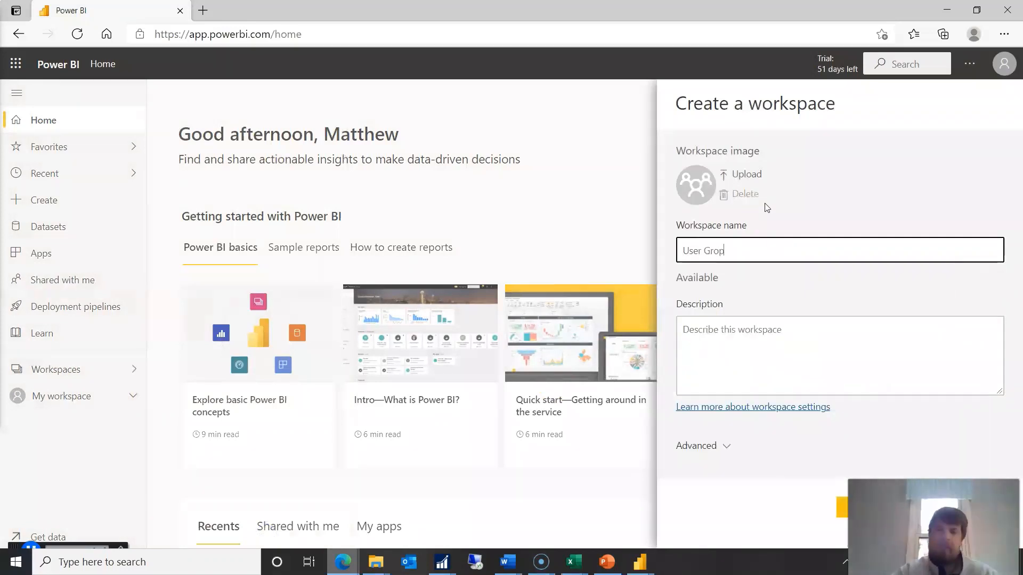
text(oup)
Enter User Group as the description of the new workspace
key(Tab)
text(us)
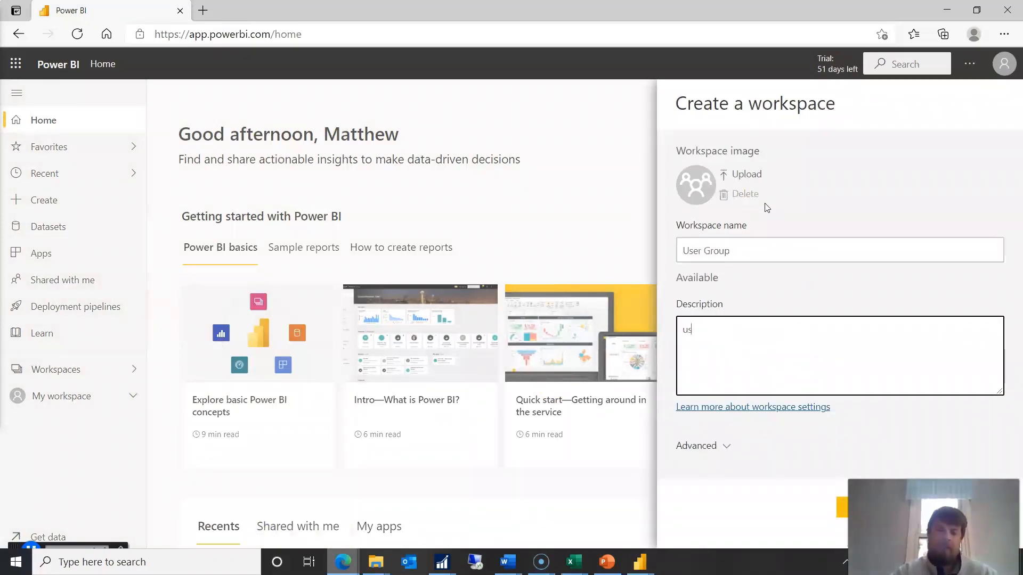
text(er)
key(BackSpace)
key(BackSpace)
key(BackSpace)
key(BackSpace)
text(U)
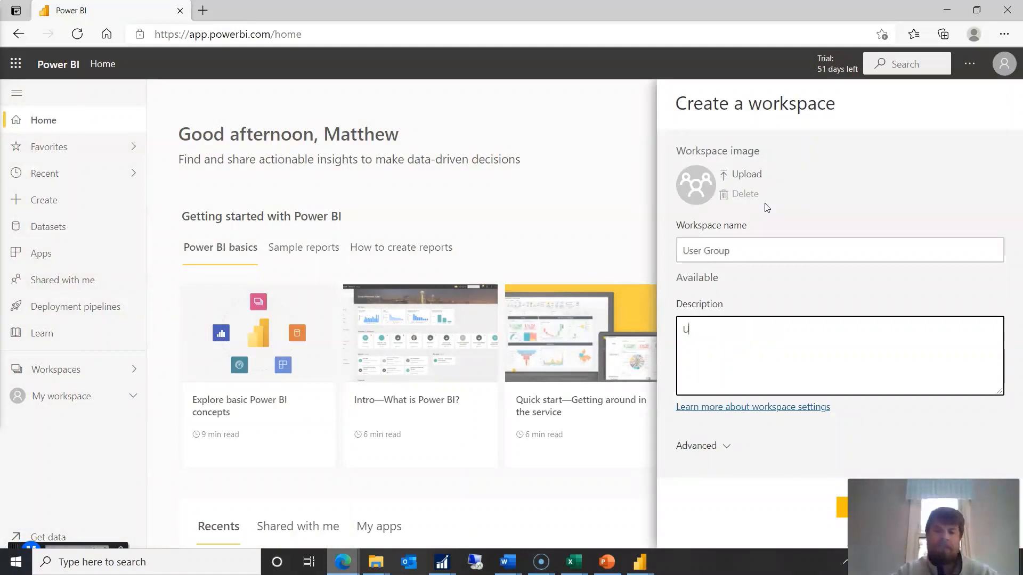
text(ser Gr)
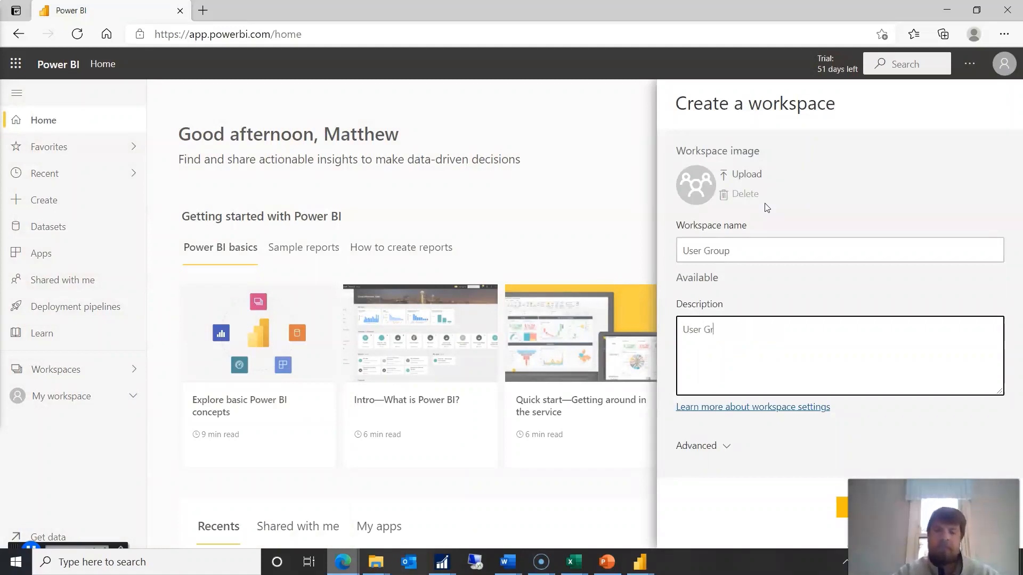
text(oup)
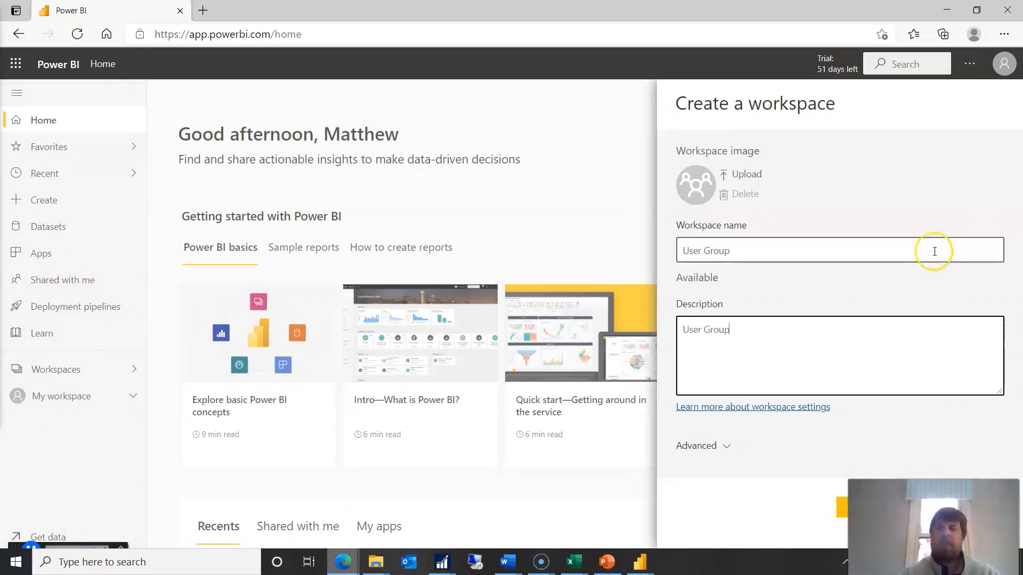
Set the workspace's advanced contact list to specific users and groups, and add a colleague's name from the suggestions
click(720, 452)
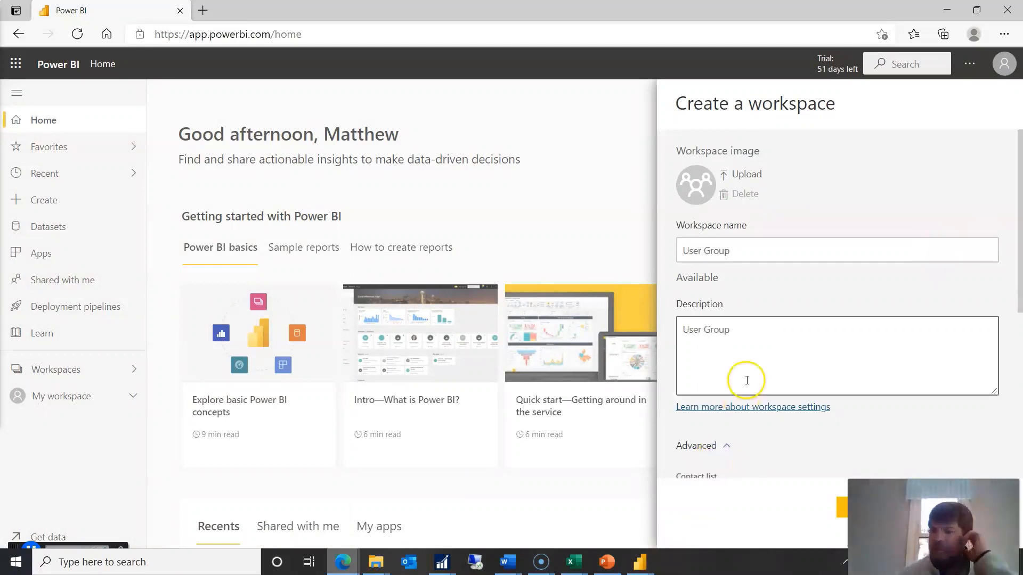
scroll(746, 373, down, 5)
click(686, 250)
click(699, 275)
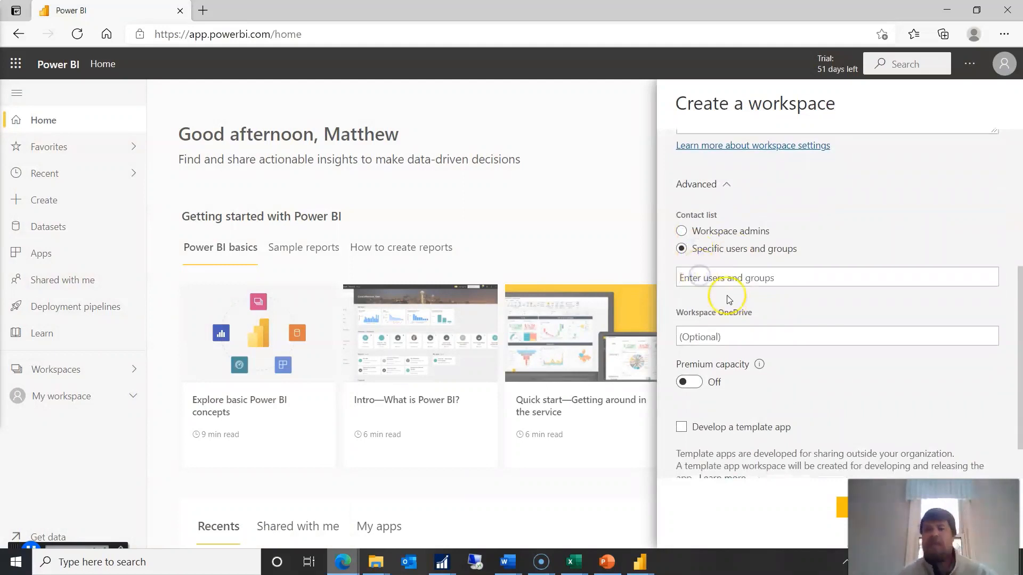
text(ch)
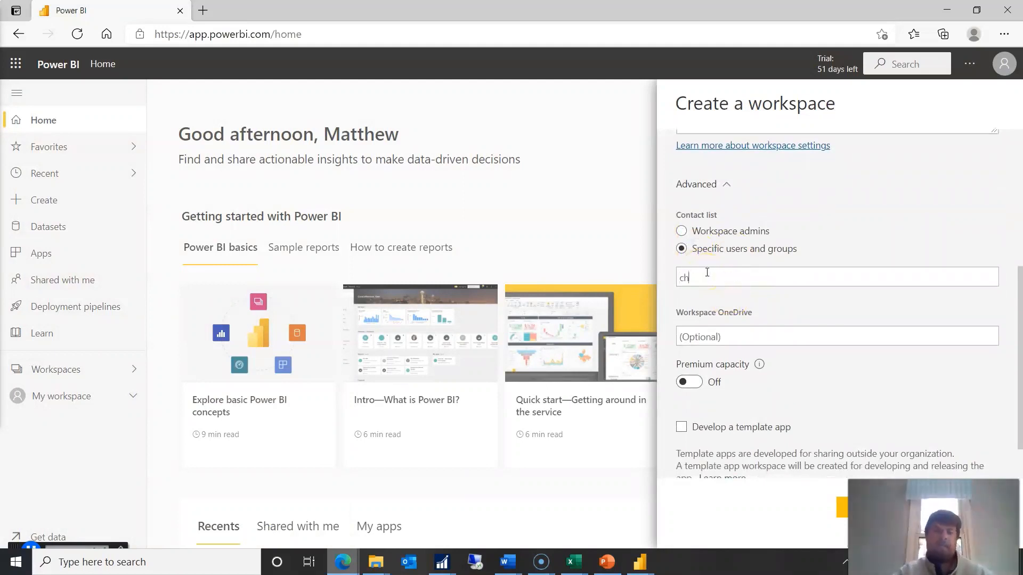
text(el)
click(708, 294)
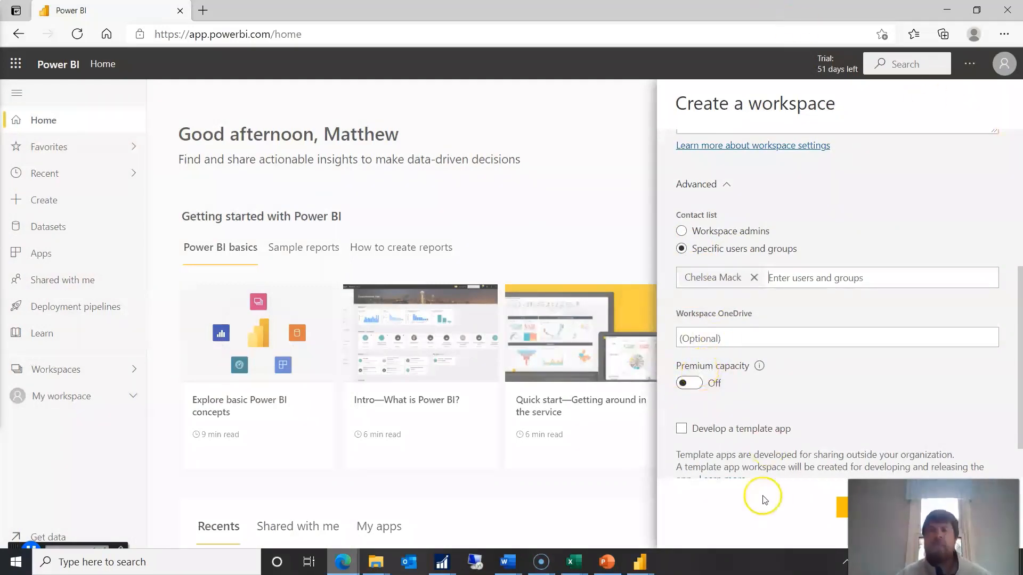
Toggle Premium capacity on and back off, and save the new workspace
click(686, 384)
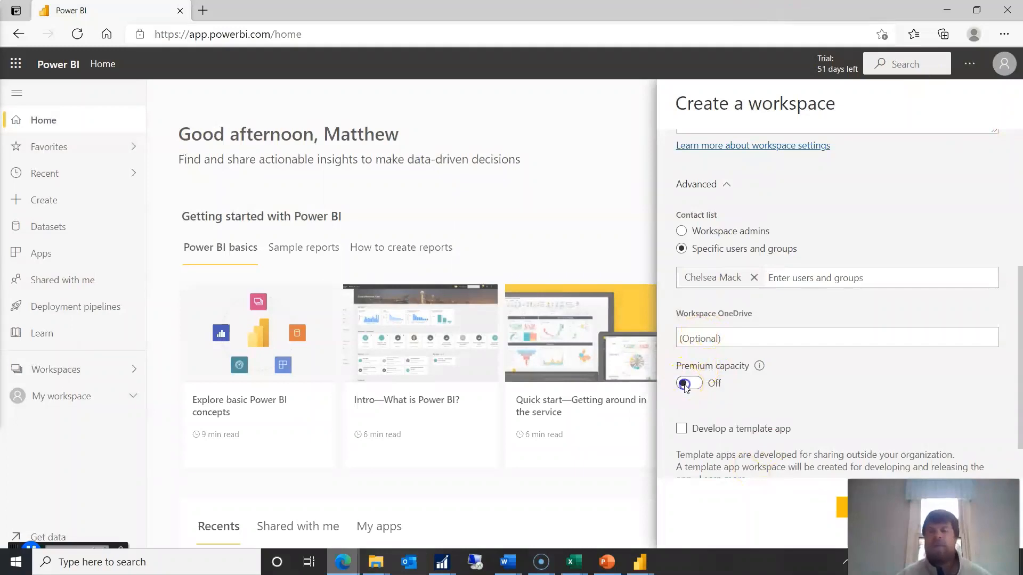
click(686, 385)
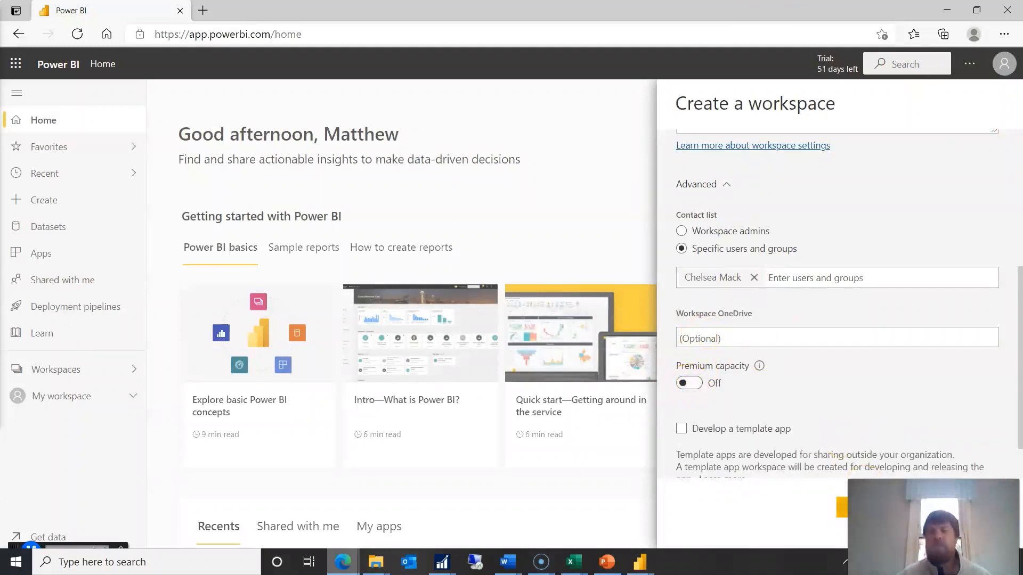
click(865, 507)
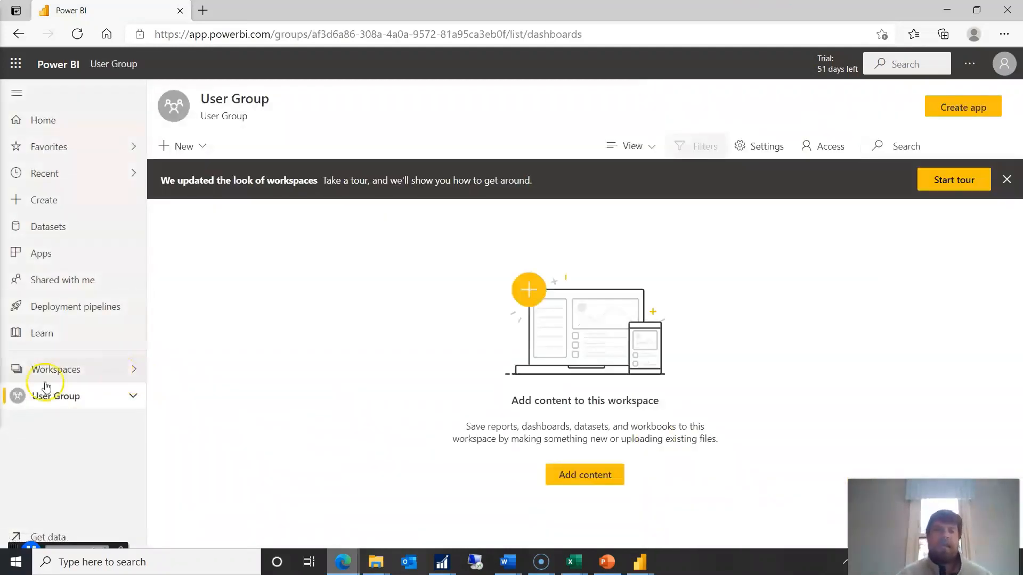
Switch to Power BI Desktop and publish the User Group Power BI report to the User Group workspace
click(66, 376)
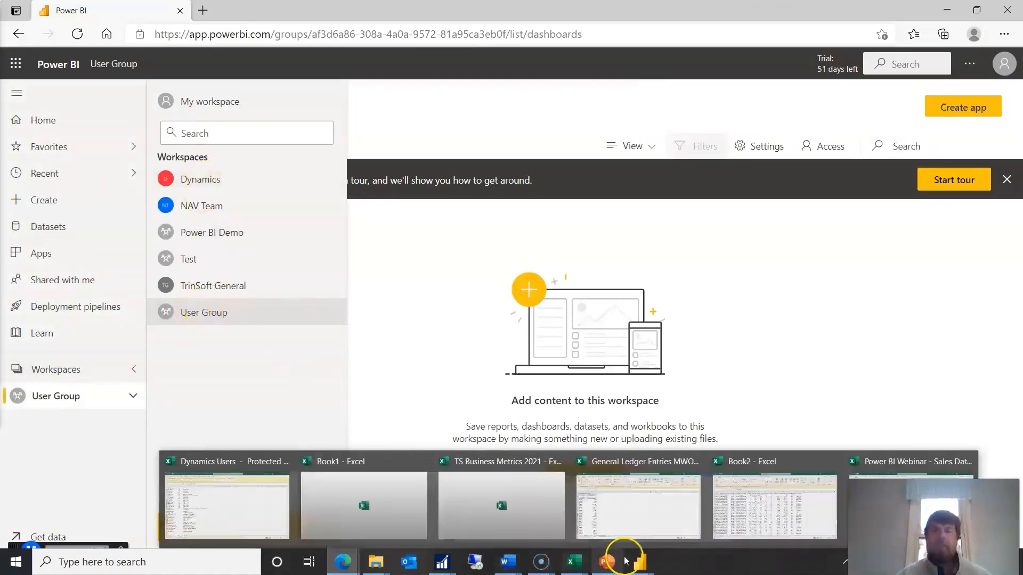
mouse_move(641, 559)
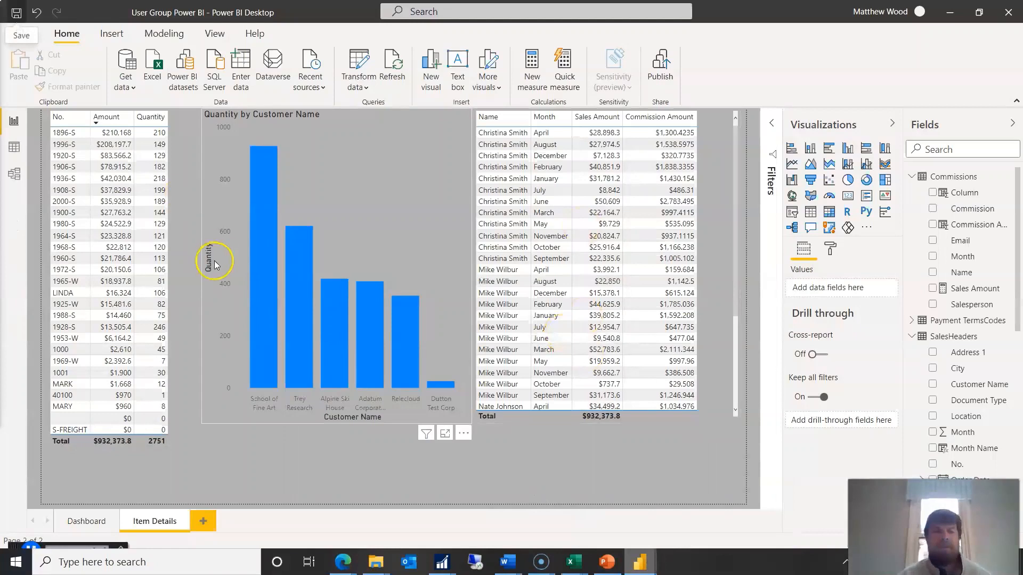
click(664, 62)
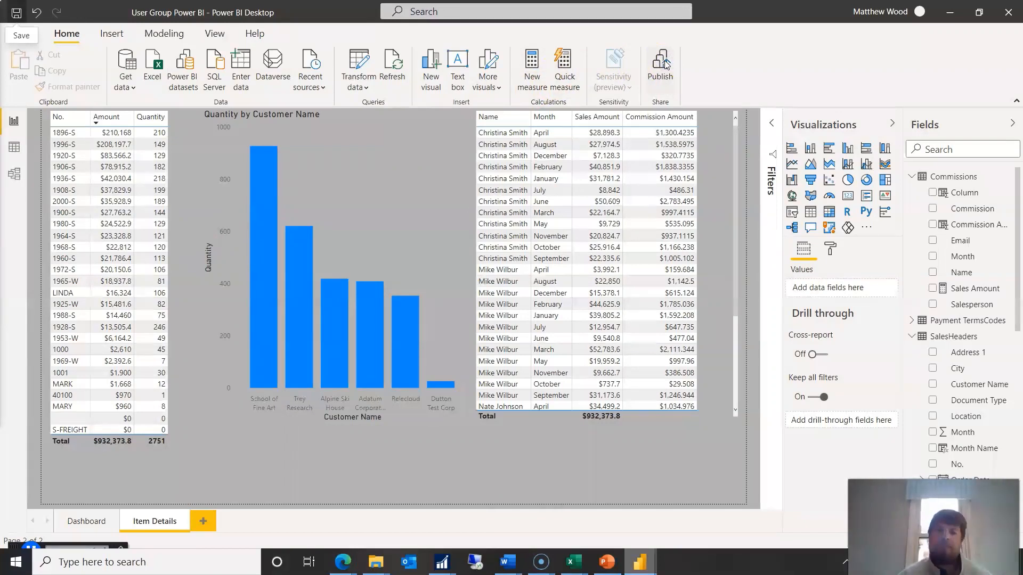
click(597, 124)
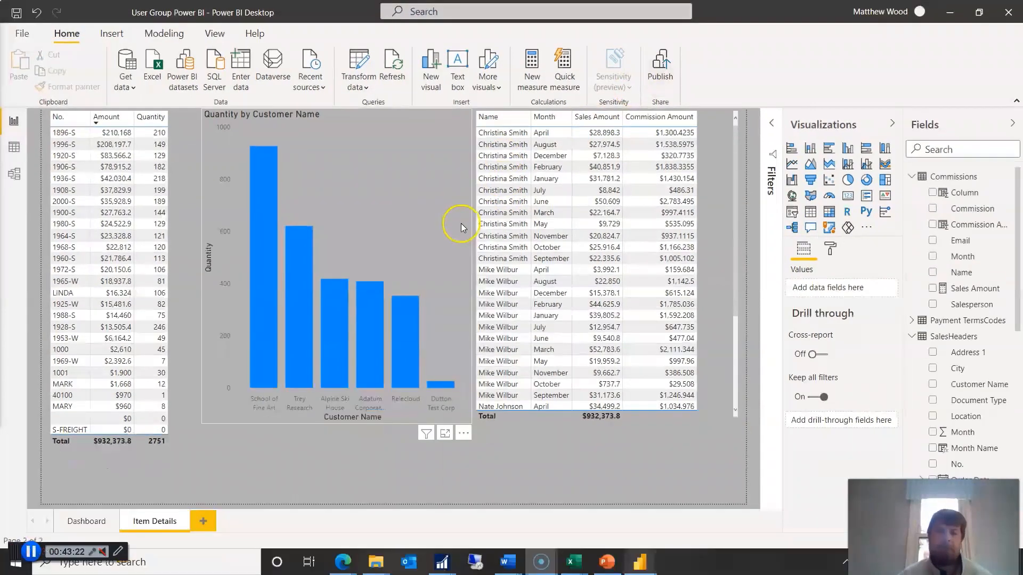
click(661, 61)
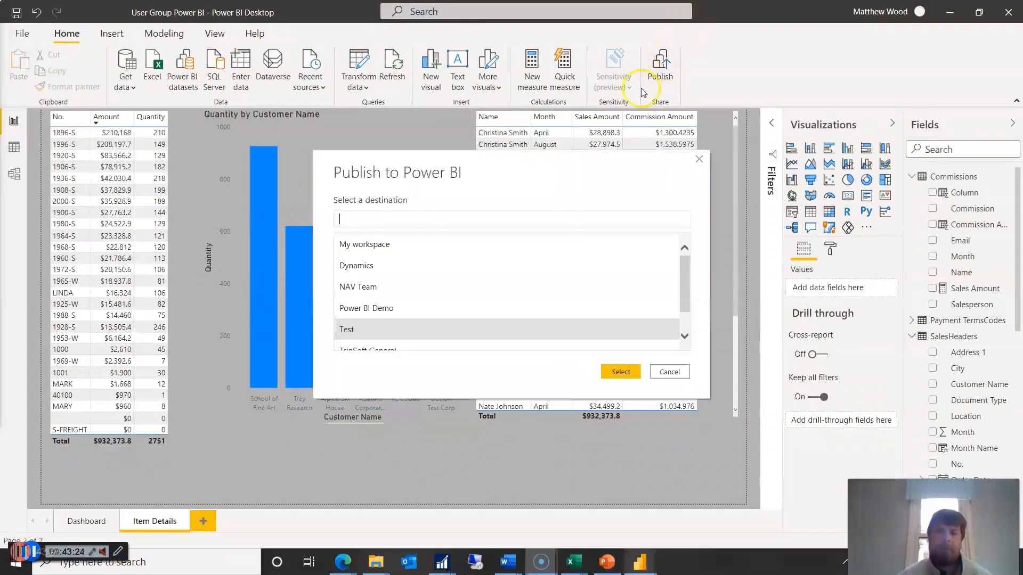
scroll(461, 273, down, 2)
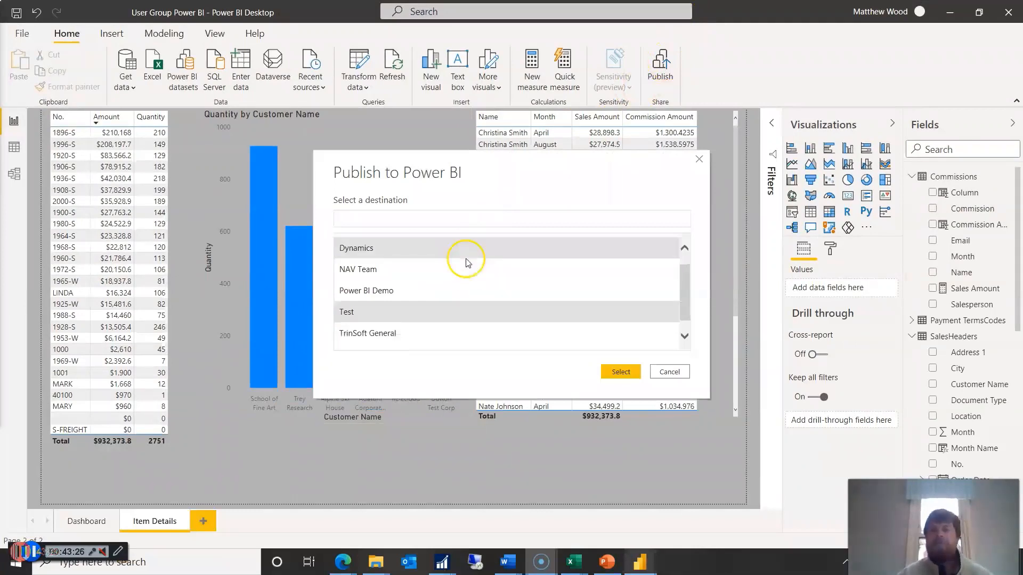
scroll(378, 277, up, 2)
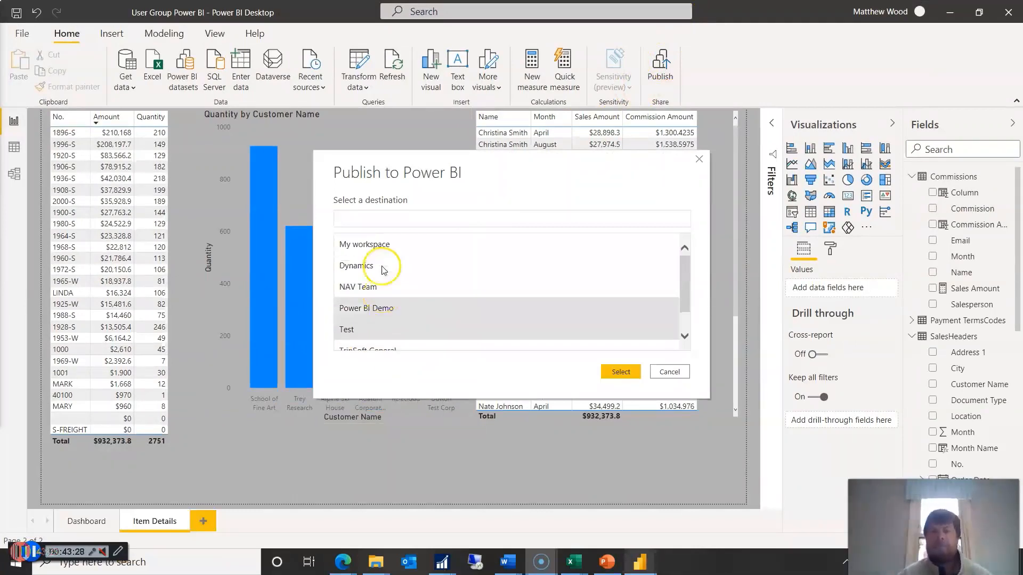
scroll(384, 293, down, 1)
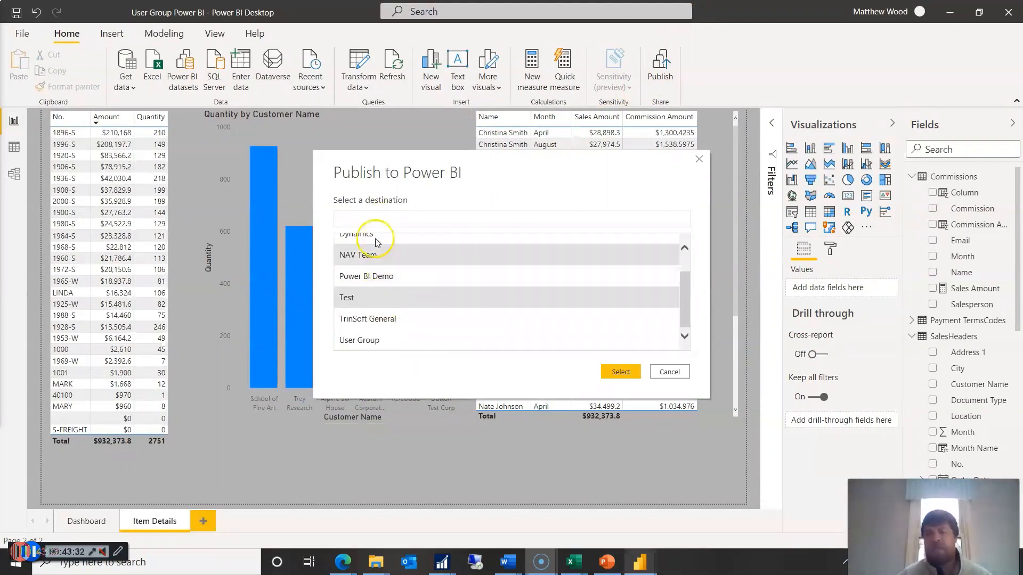
click(379, 341)
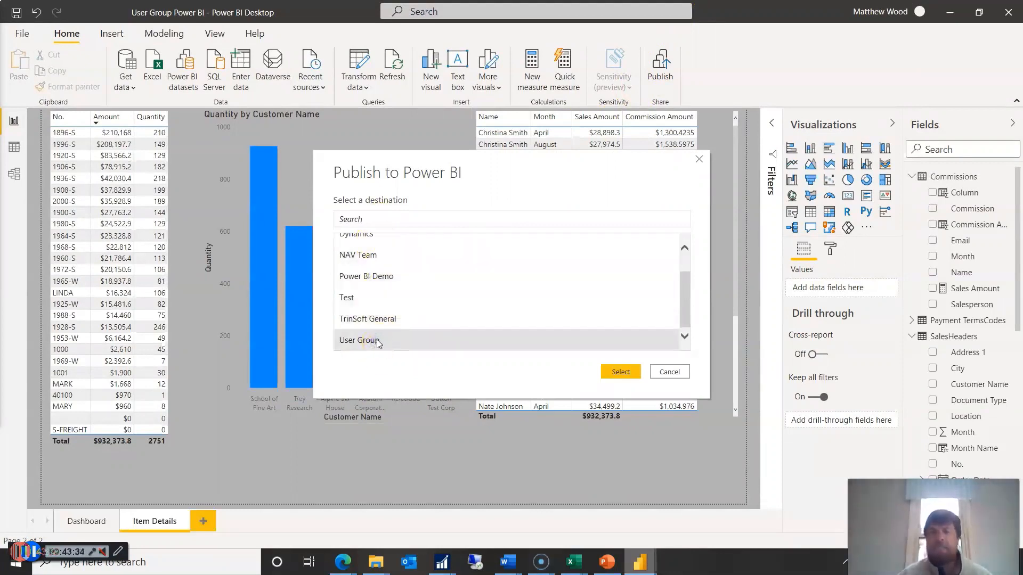
click(617, 375)
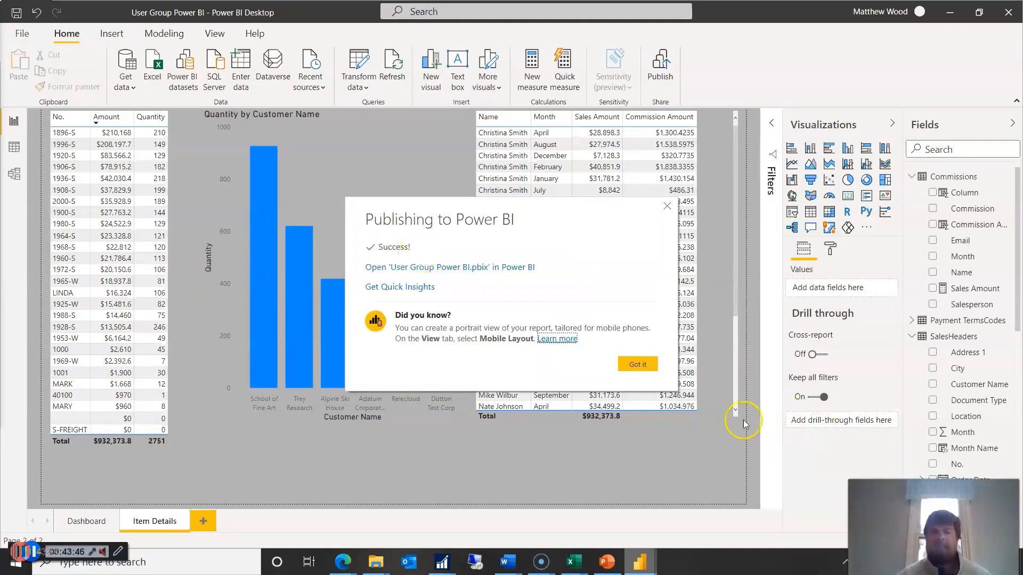
click(635, 364)
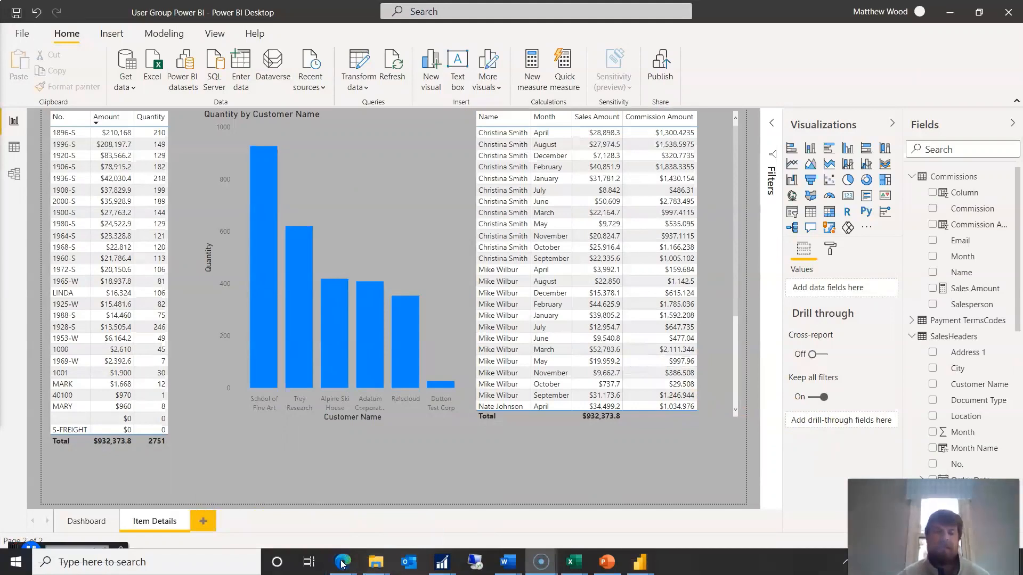
Switch back to the Power BI service in the browser and open the published User Group Power BI report
mouse_move(342, 564)
click(315, 522)
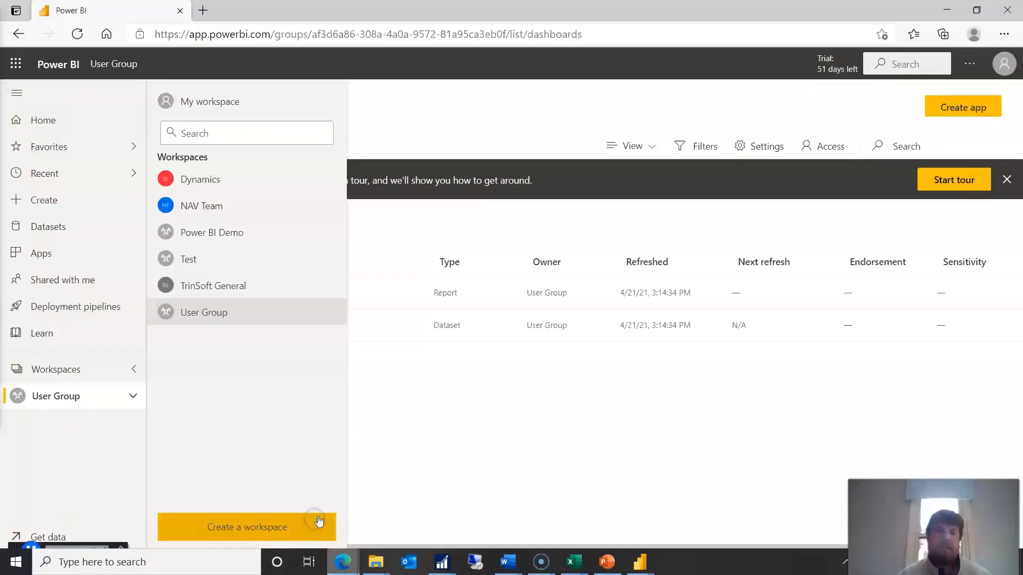
click(506, 110)
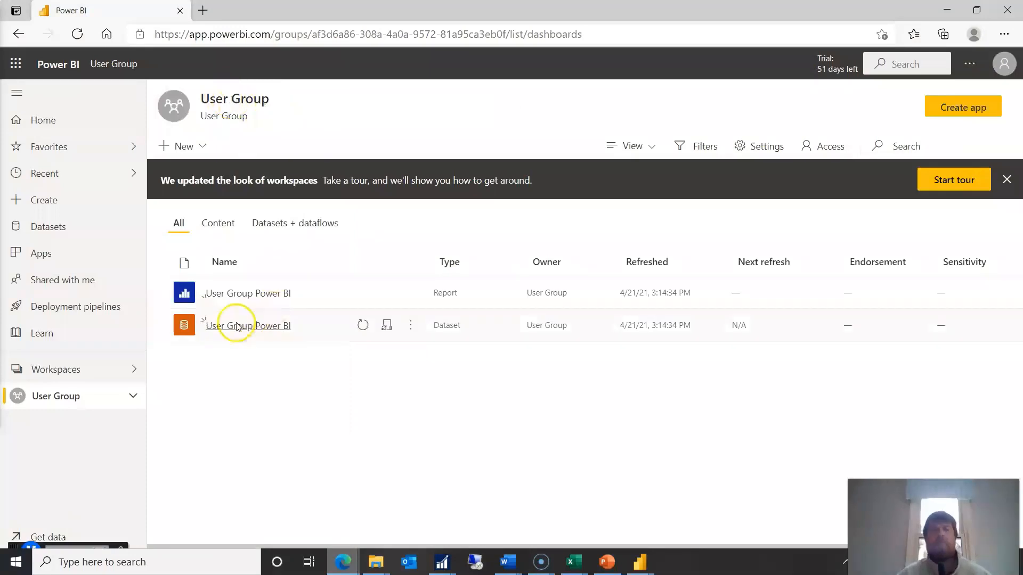
click(228, 293)
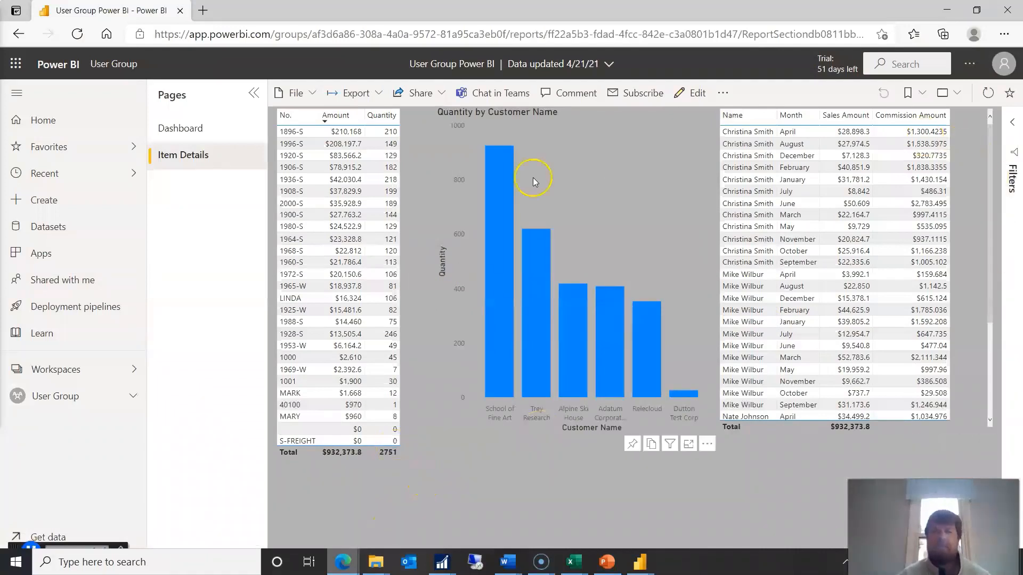
Review the published report's Dashboard and Item Details pages, and examine its sharing and file options
click(197, 129)
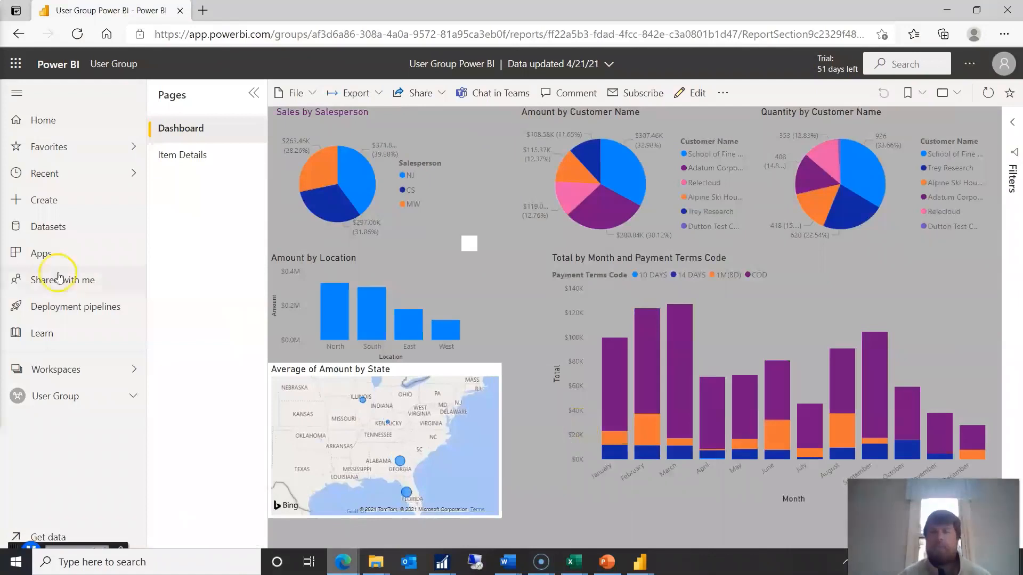
click(181, 155)
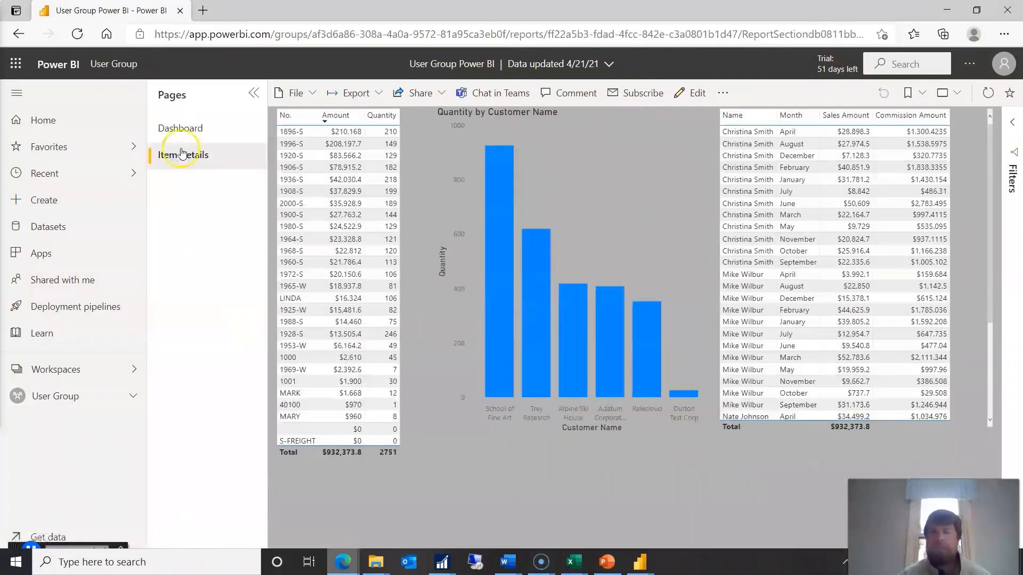
click(182, 130)
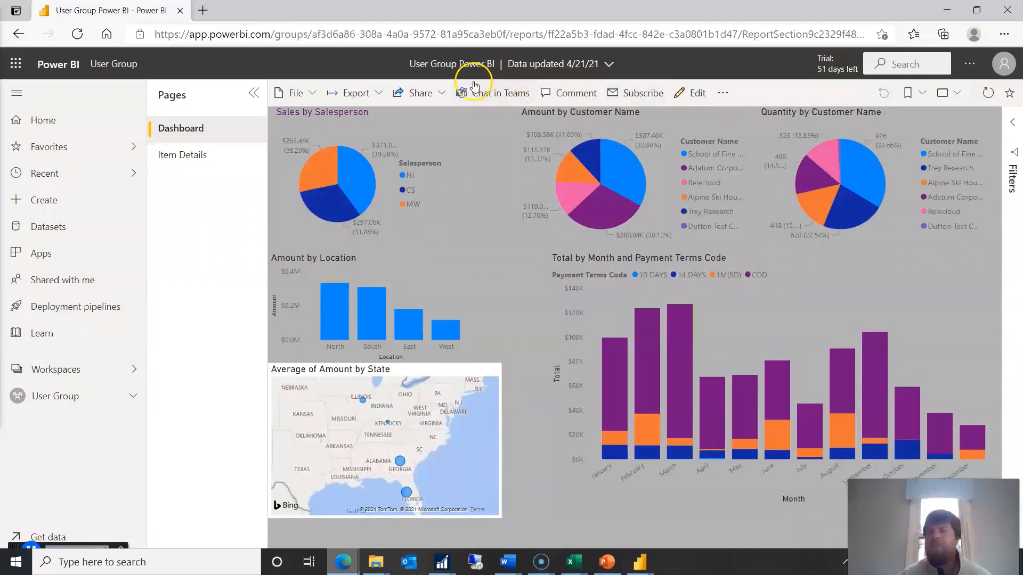
click(445, 95)
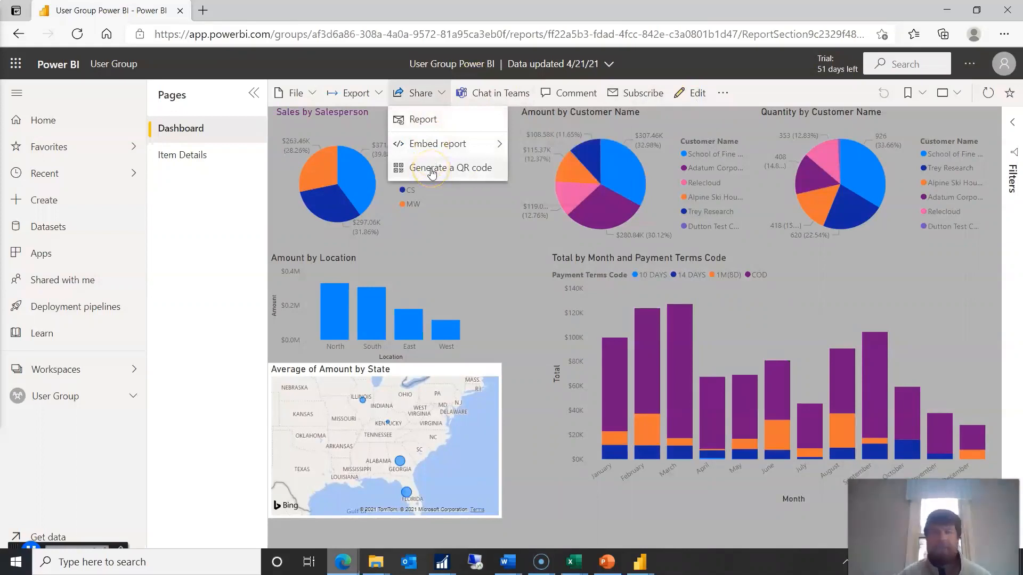
click(306, 93)
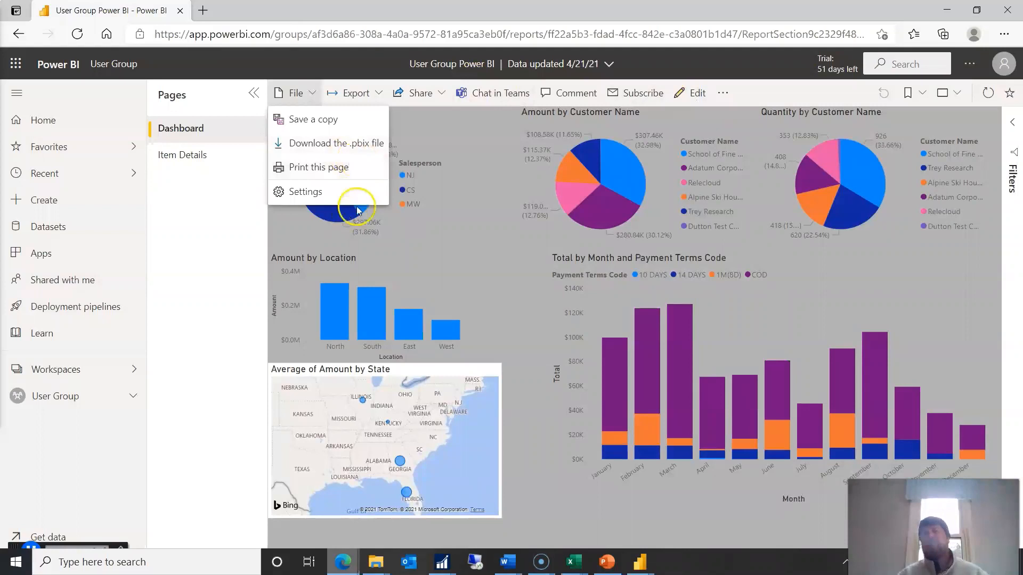
click(749, 54)
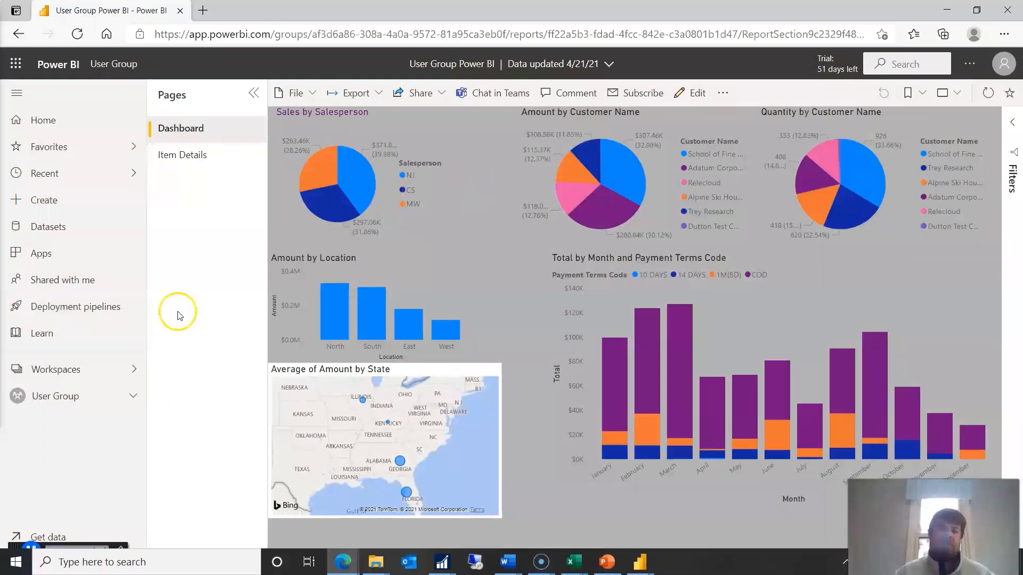
click(32, 550)
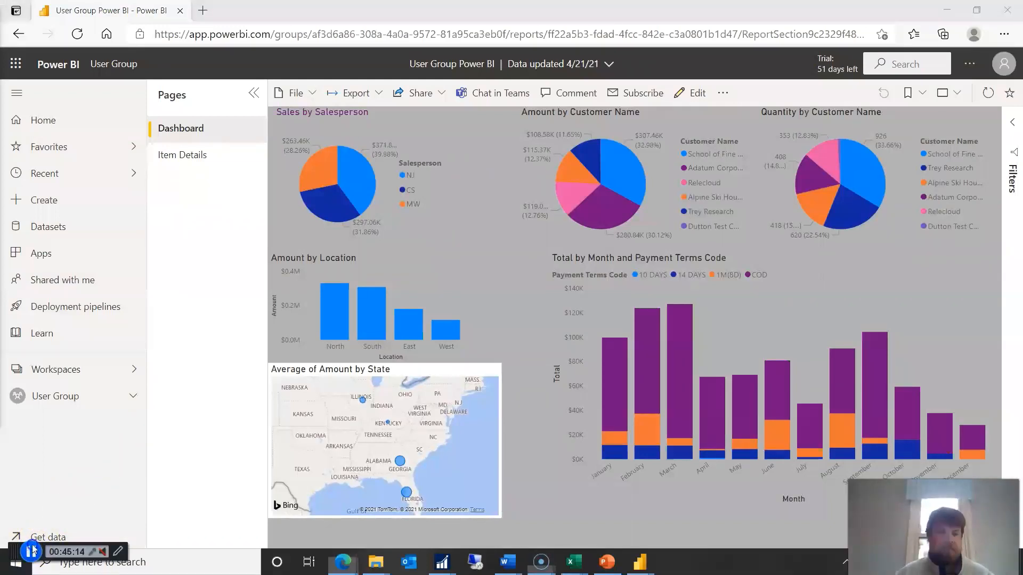